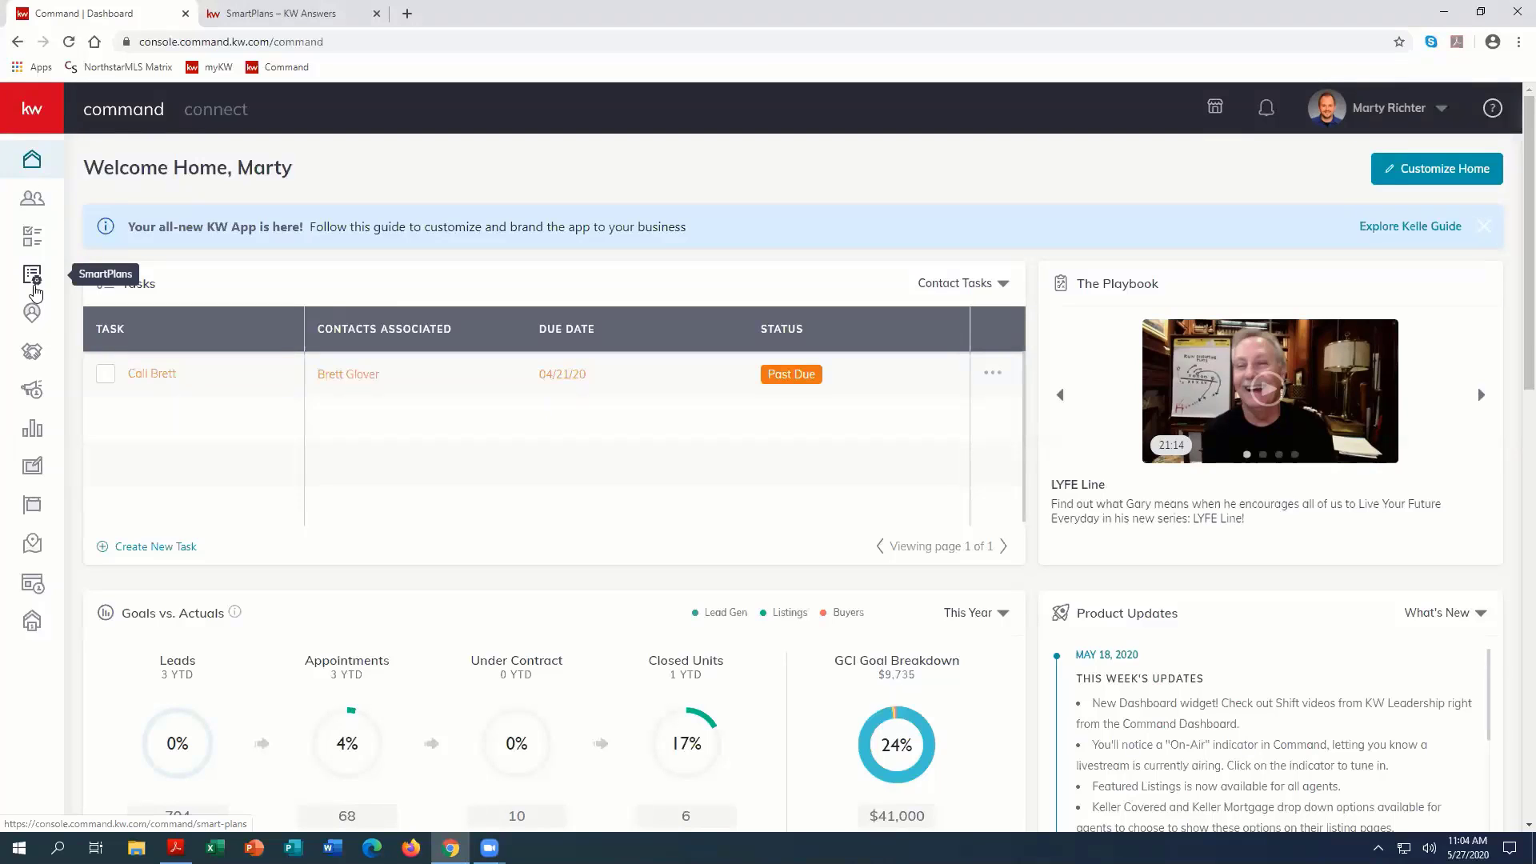
Step: Open the library of ready-made plans in the SmartPlans section
click(31, 277)
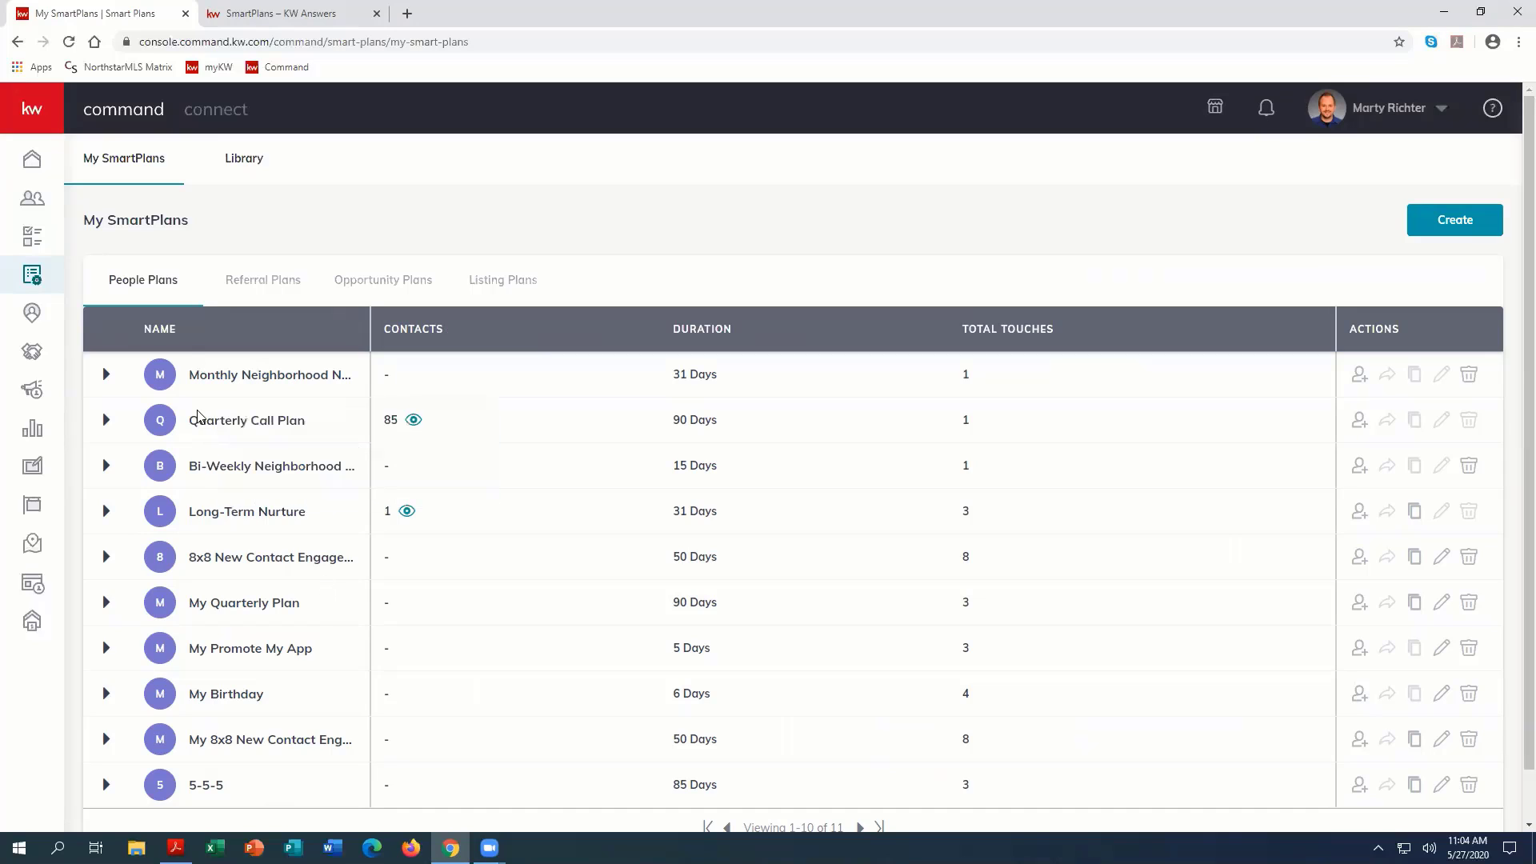
mouse_move(262, 447)
click(245, 160)
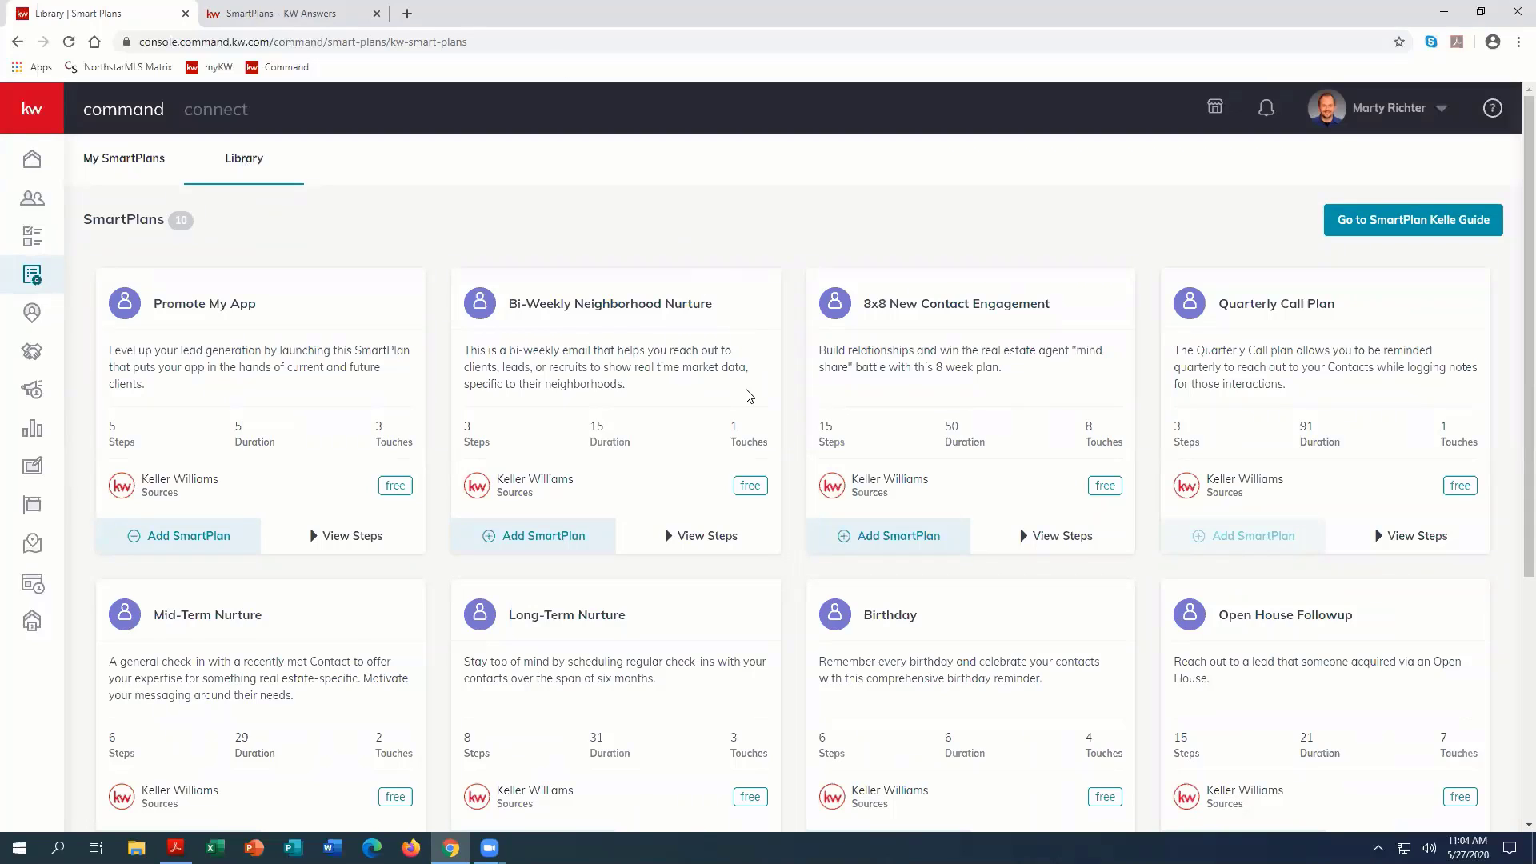
Step: Review the steps of the Monthly Neighborhood Nurture library plan and preview its add-to-My-SmartPlans dialog without applying it
scroll(727, 423, down, 5)
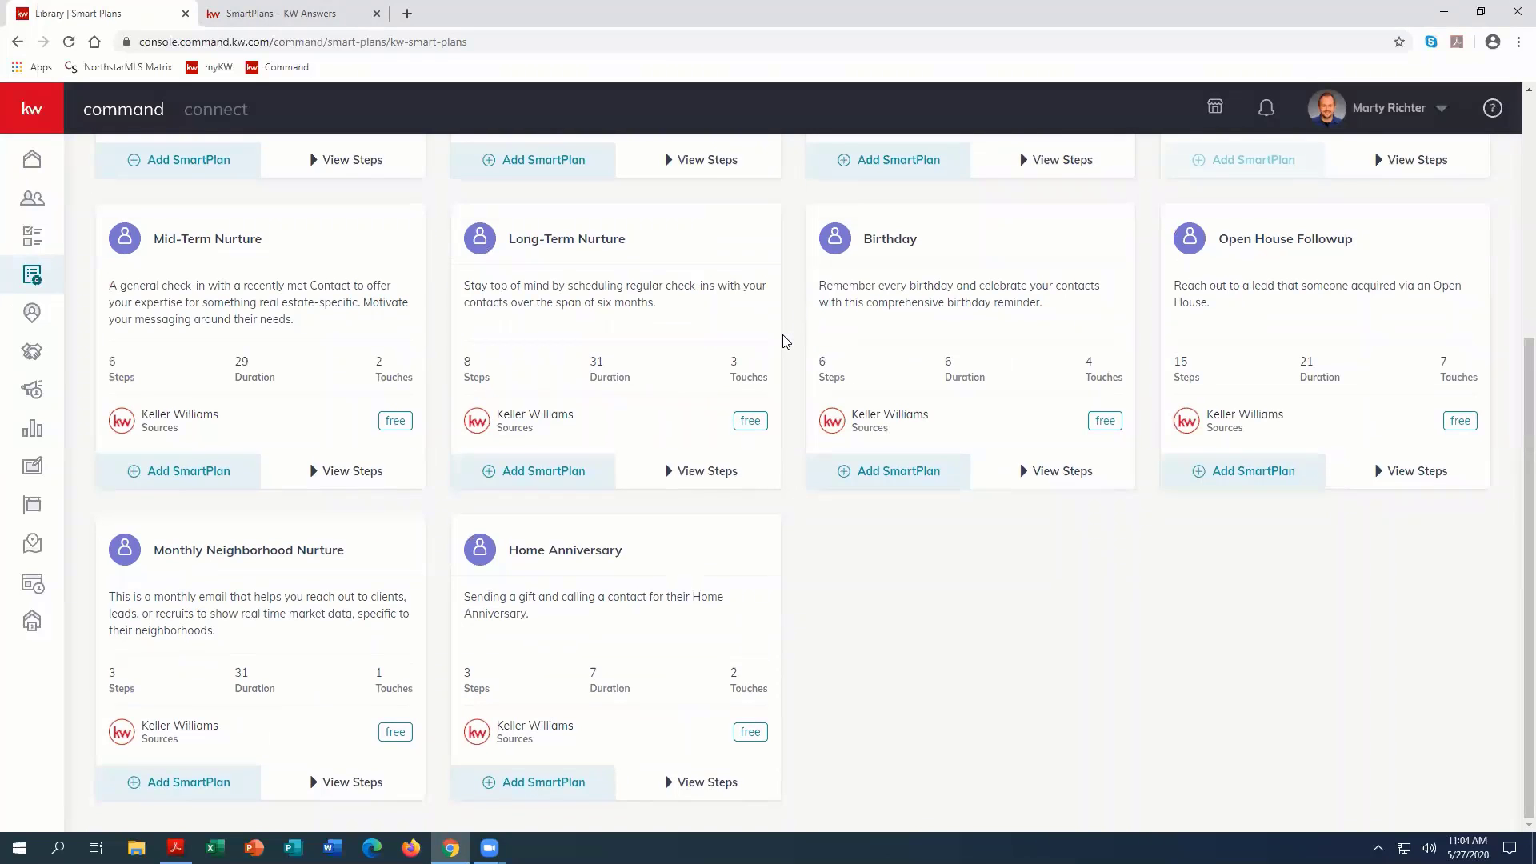
scroll(784, 341, up, 3)
scroll(784, 342, up, 1)
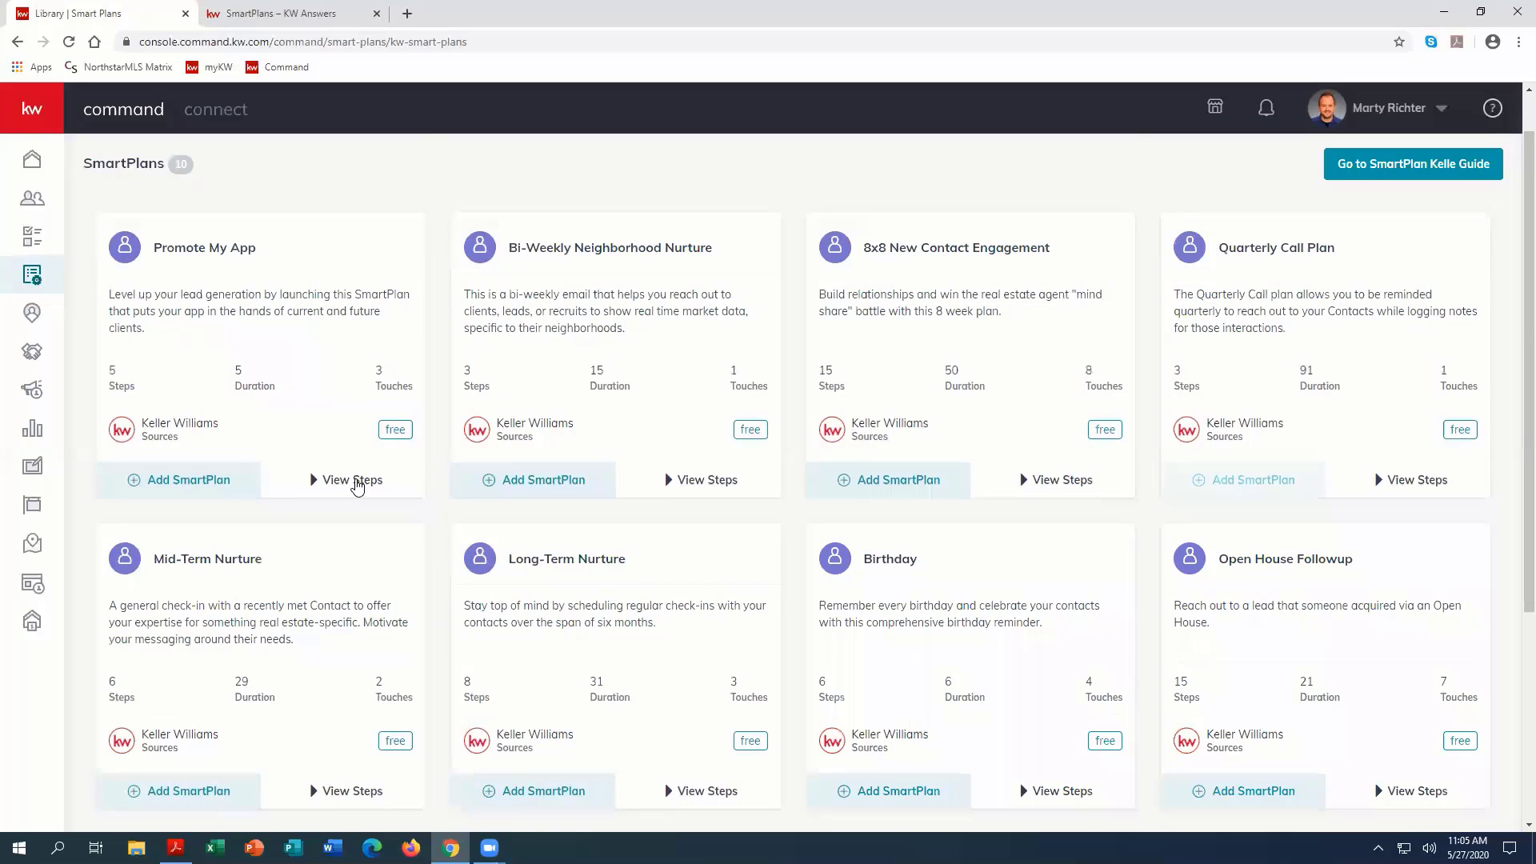
scroll(970, 488, down, 3)
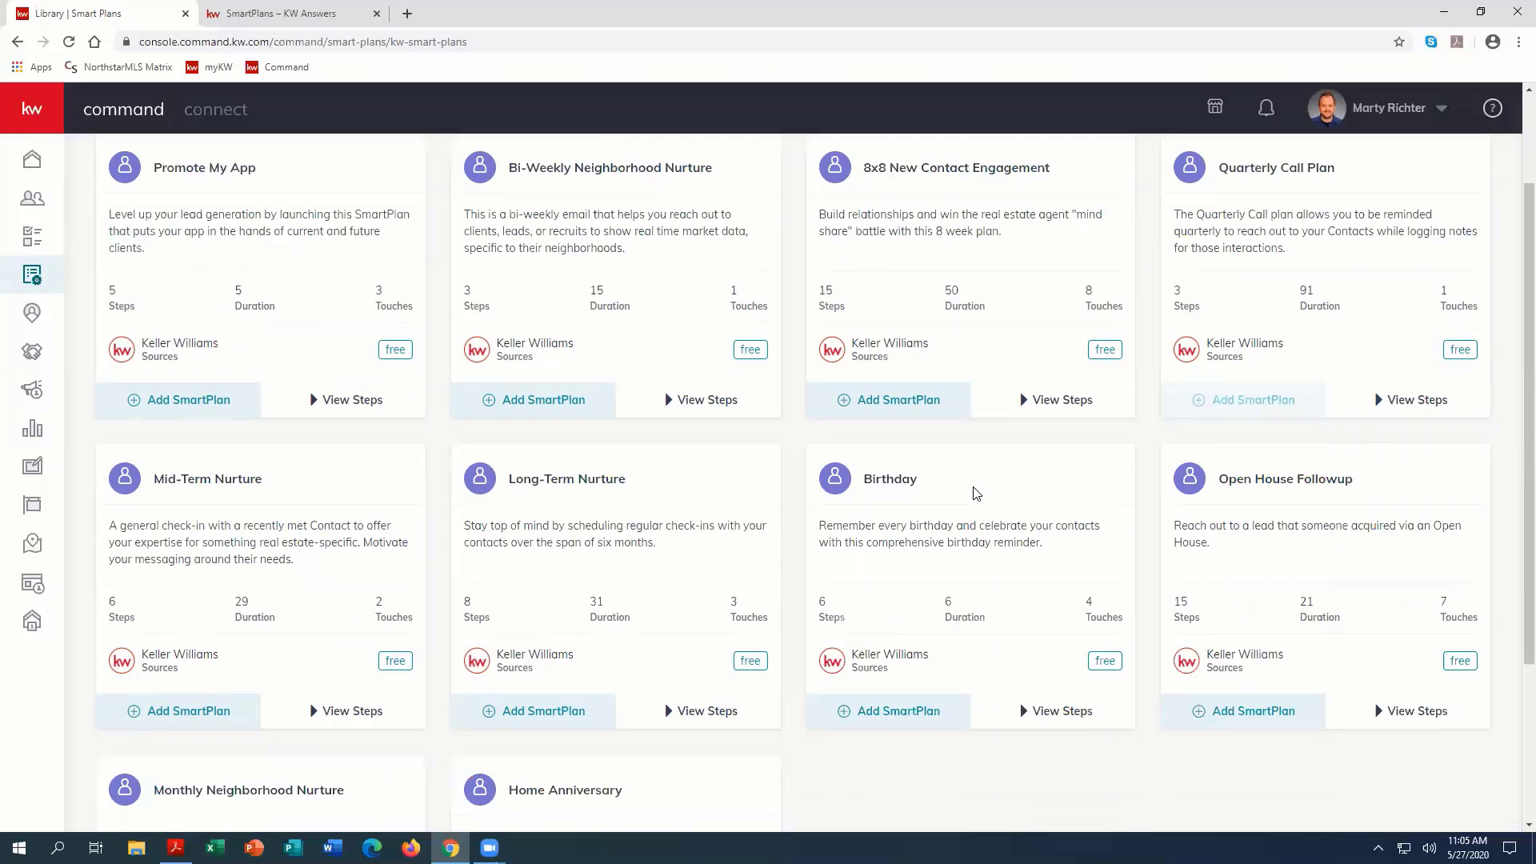
scroll(968, 498, down, 2)
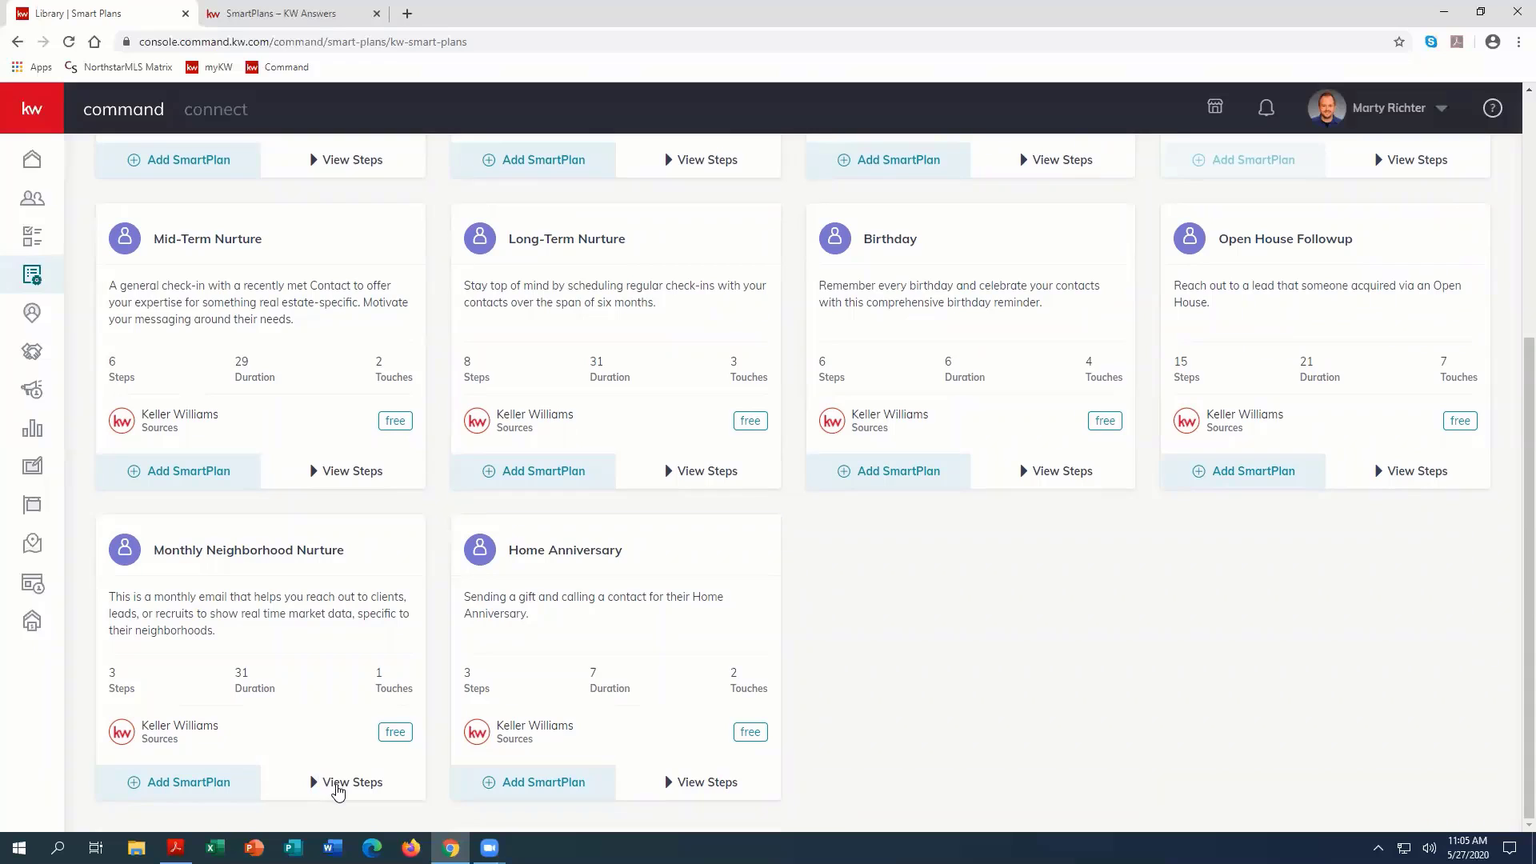
click(340, 784)
scroll(346, 781, down, 2)
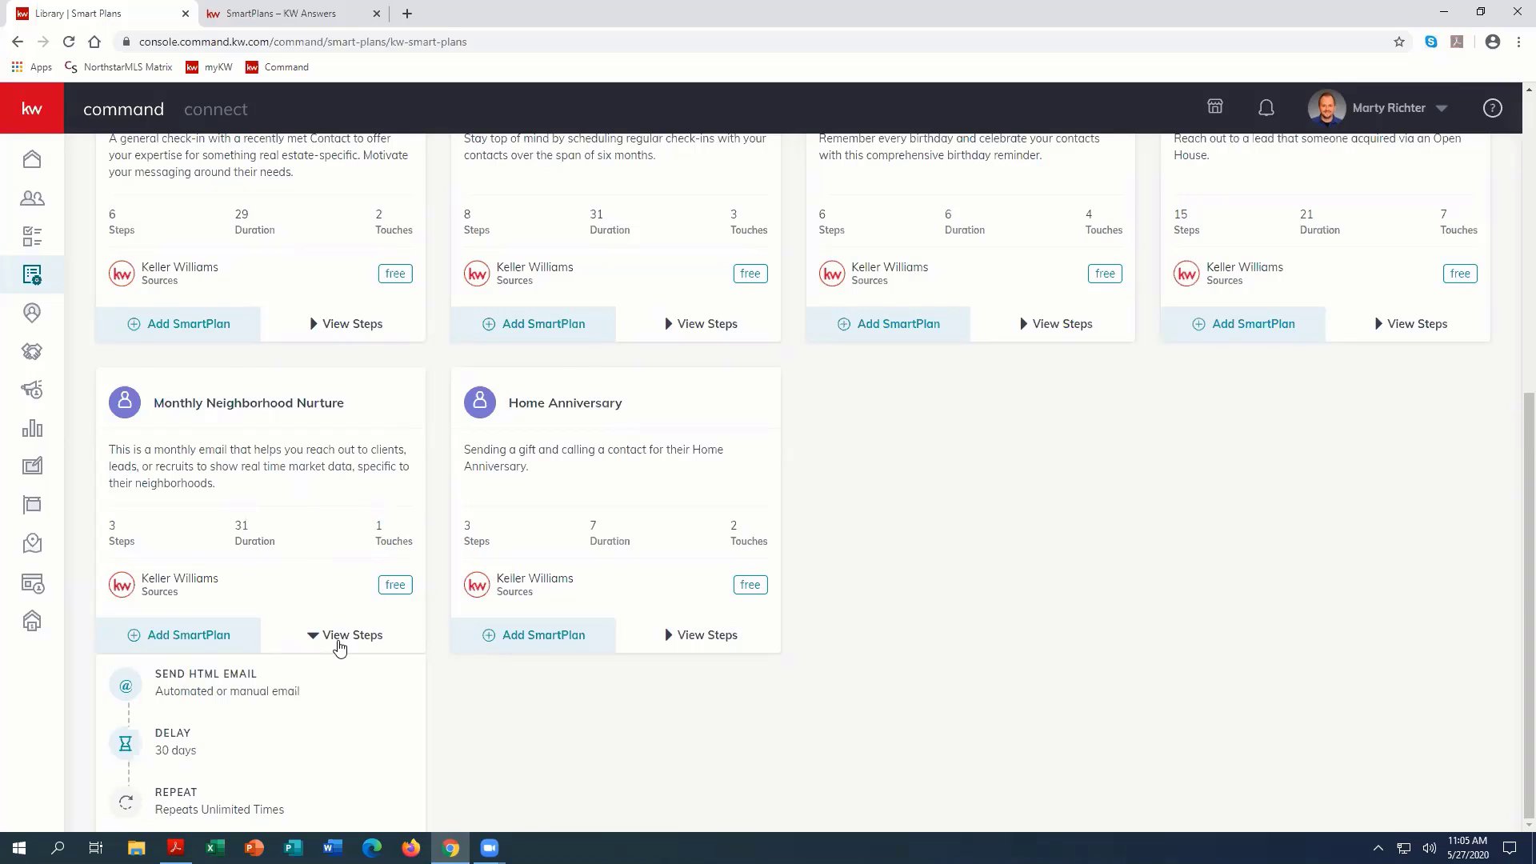
click(340, 644)
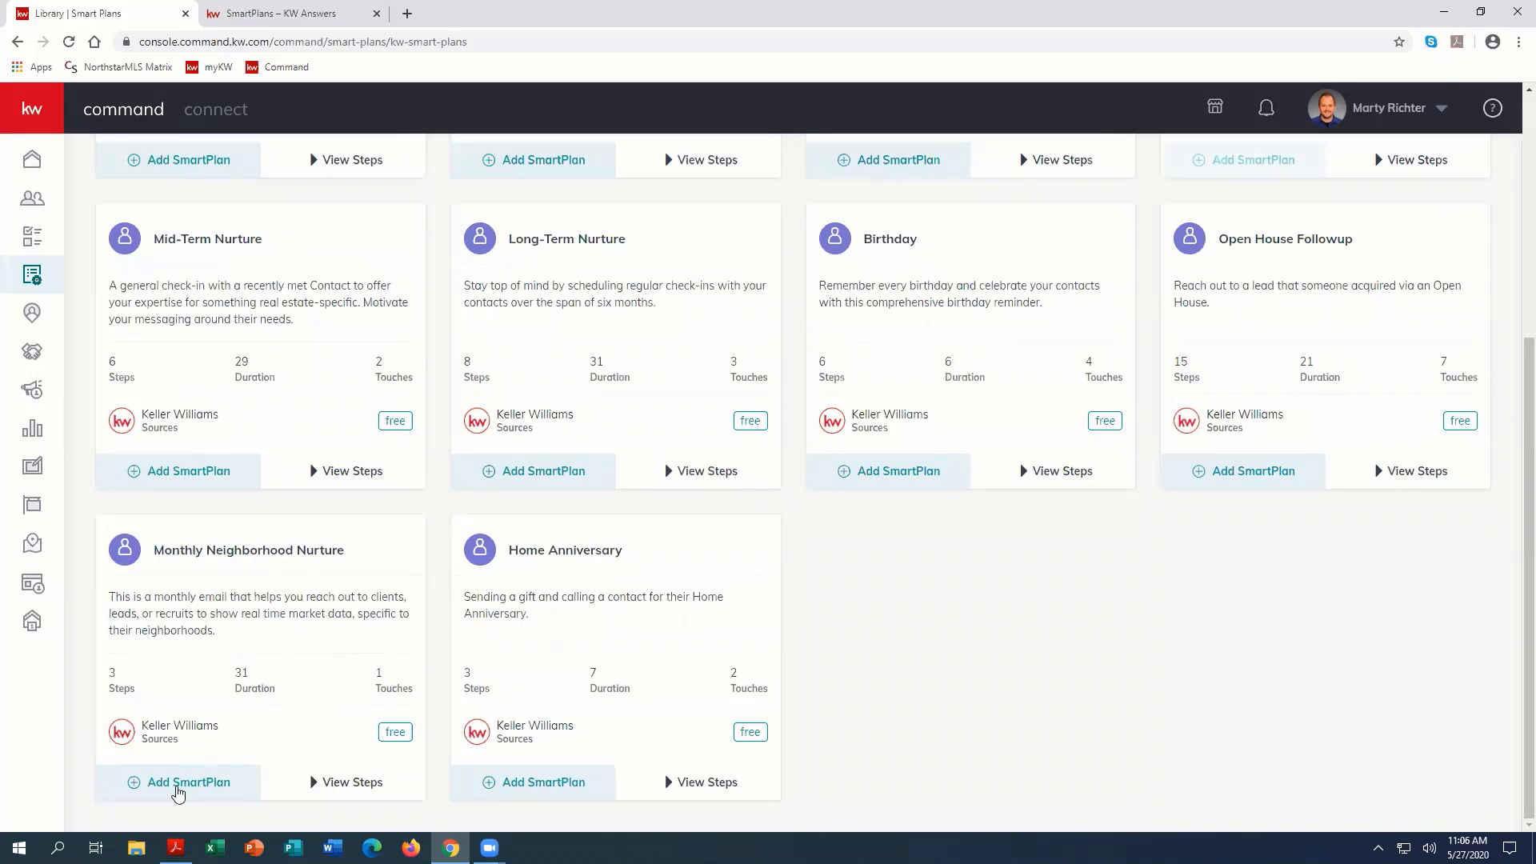
click(180, 788)
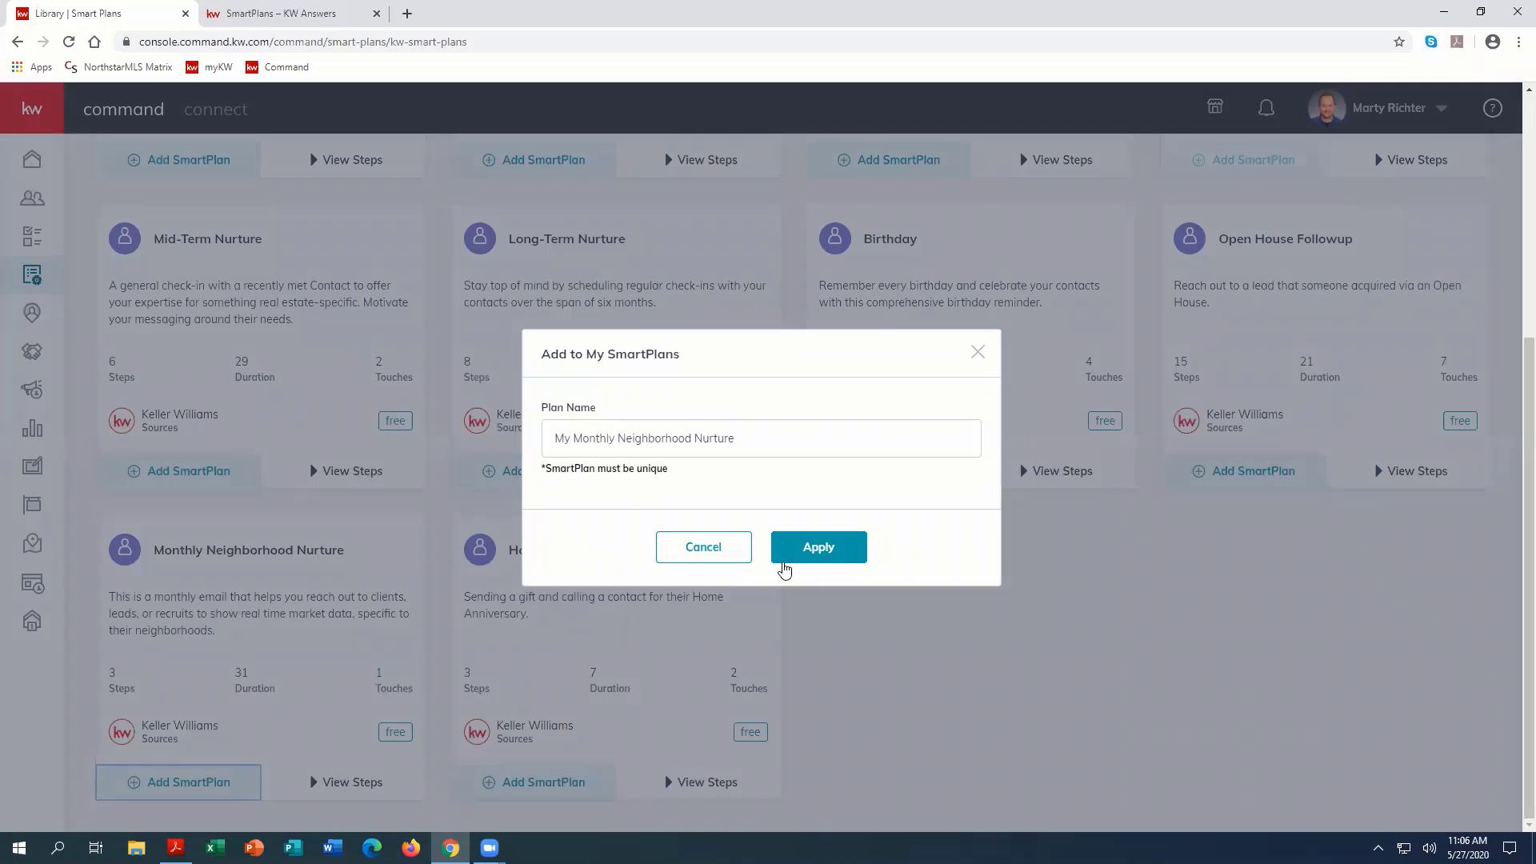
click(702, 547)
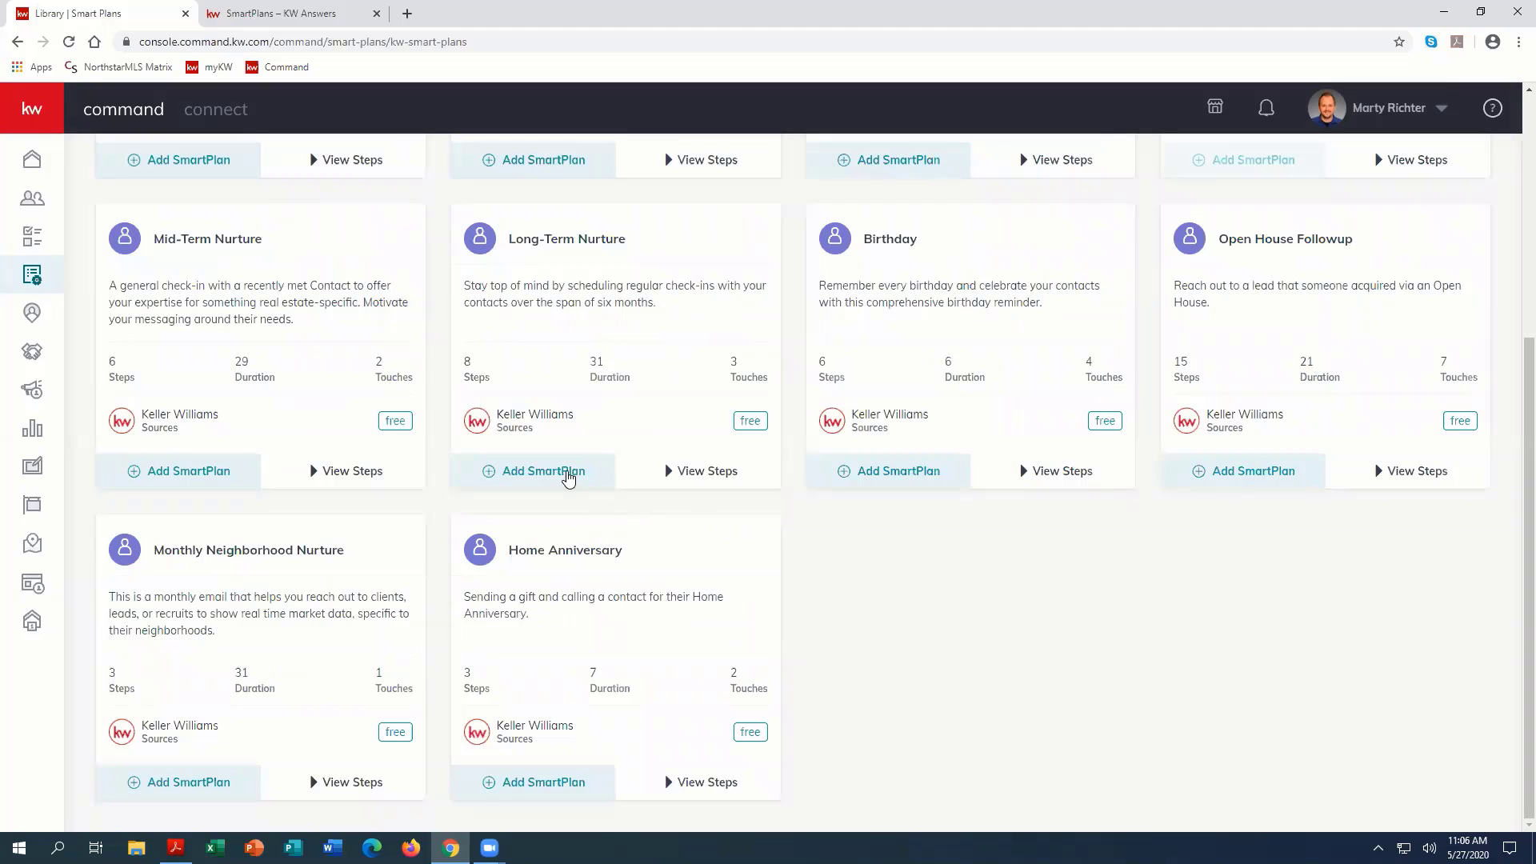
Step: Review the steps of the Bi-Weekly Neighborhood Nurture plan and preview adding it to My SmartPlans, cancelling without applying
scroll(553, 456, up, 3)
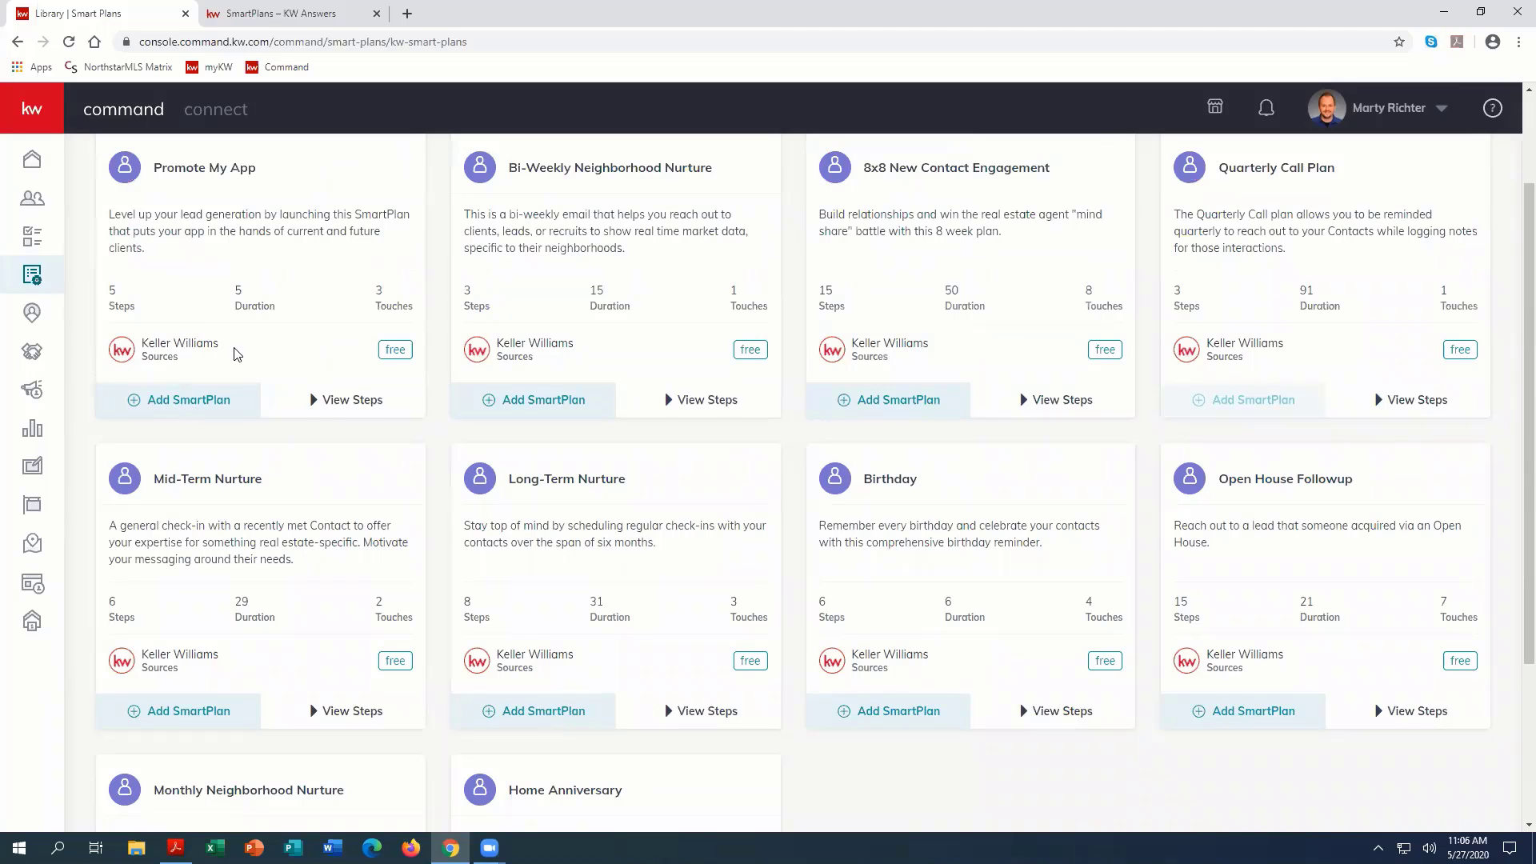
scroll(267, 442, down, 2)
scroll(267, 547, down, 1)
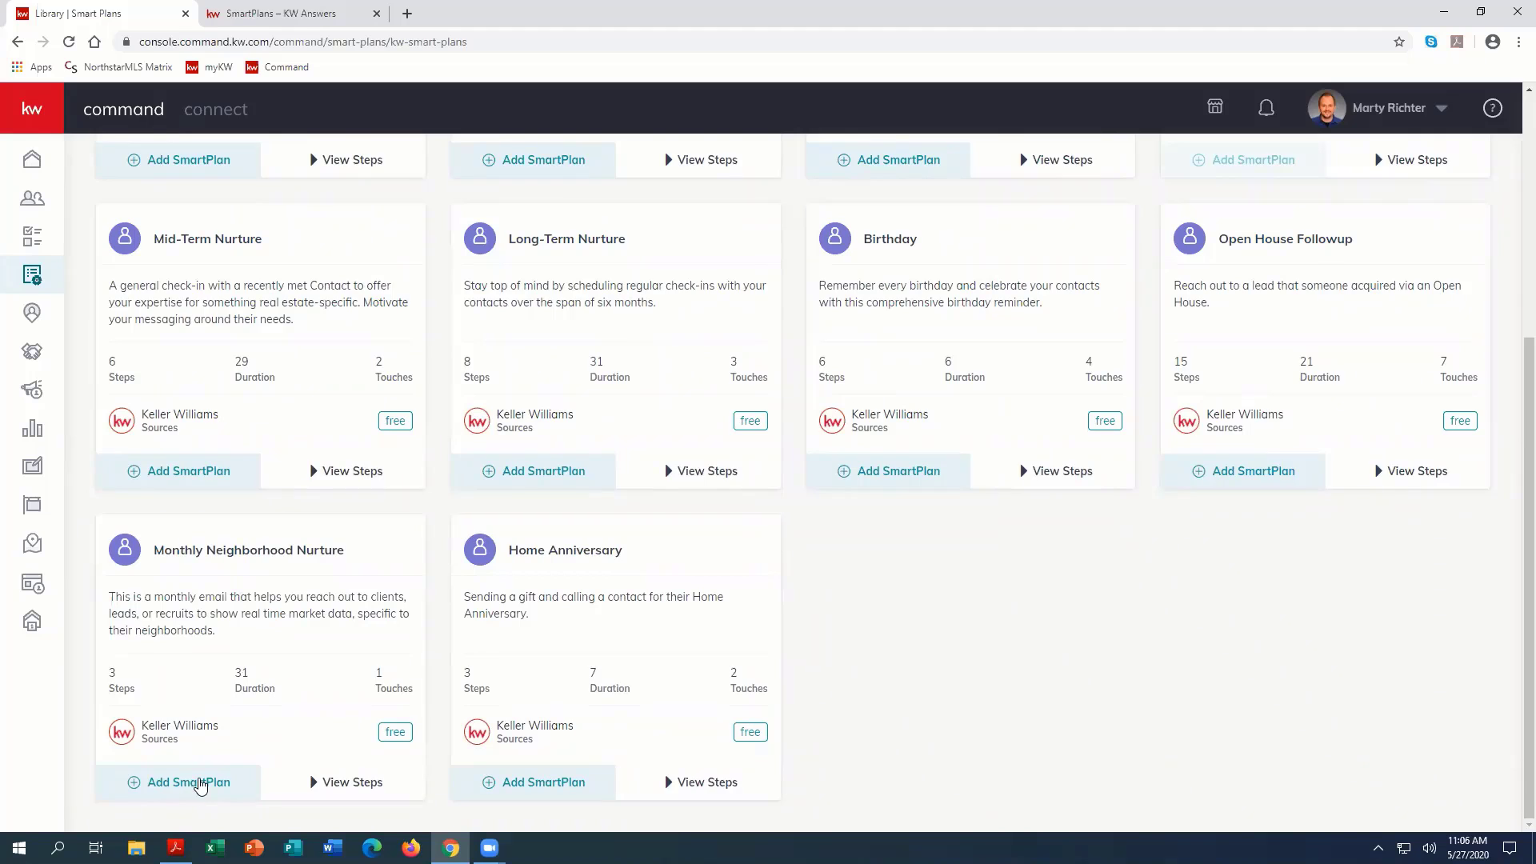
scroll(1080, 552, up, 4)
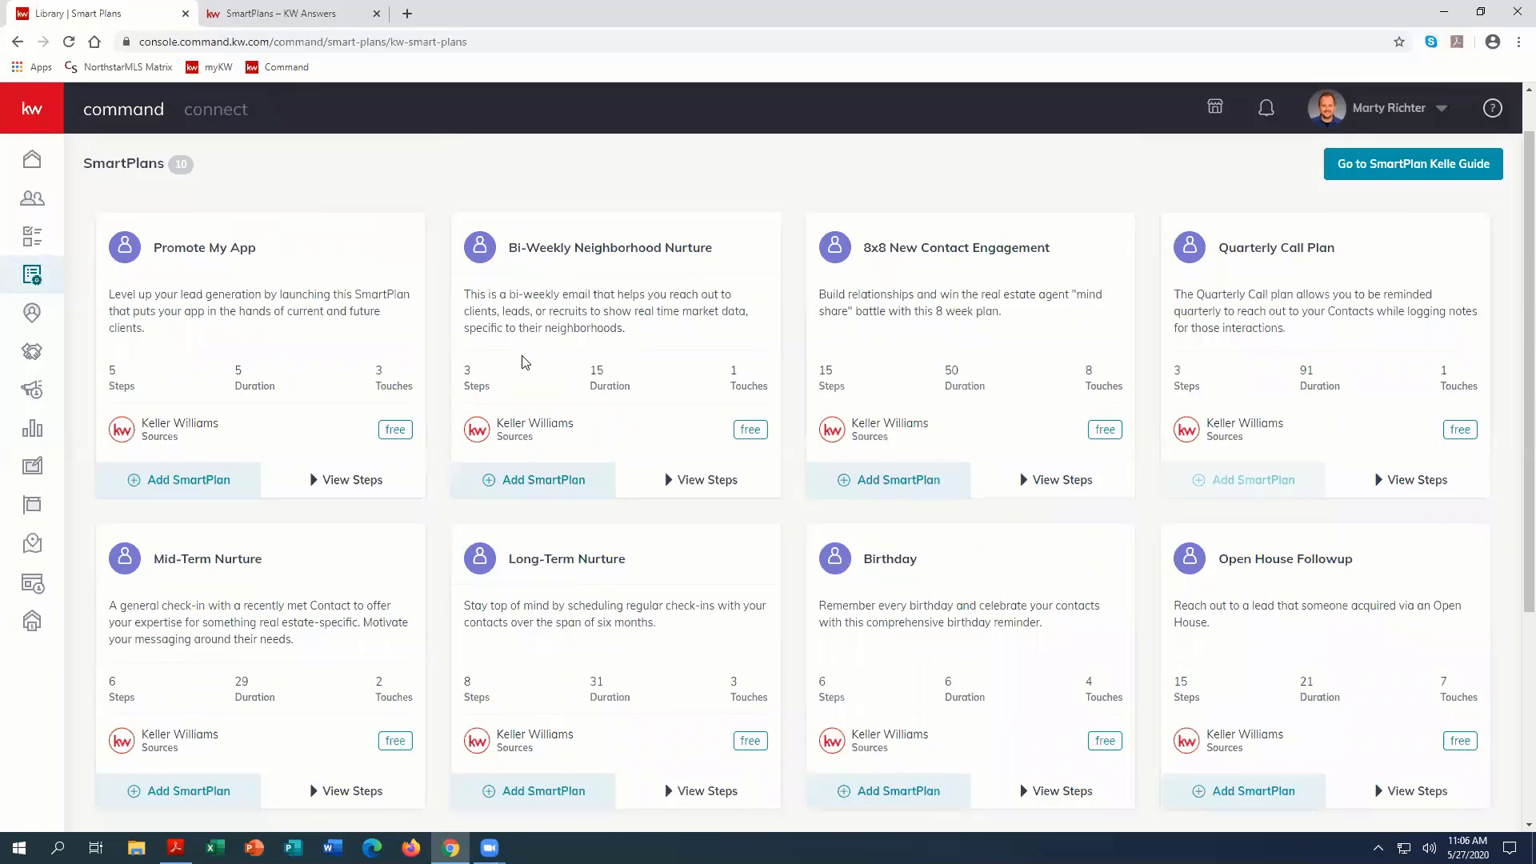
click(707, 483)
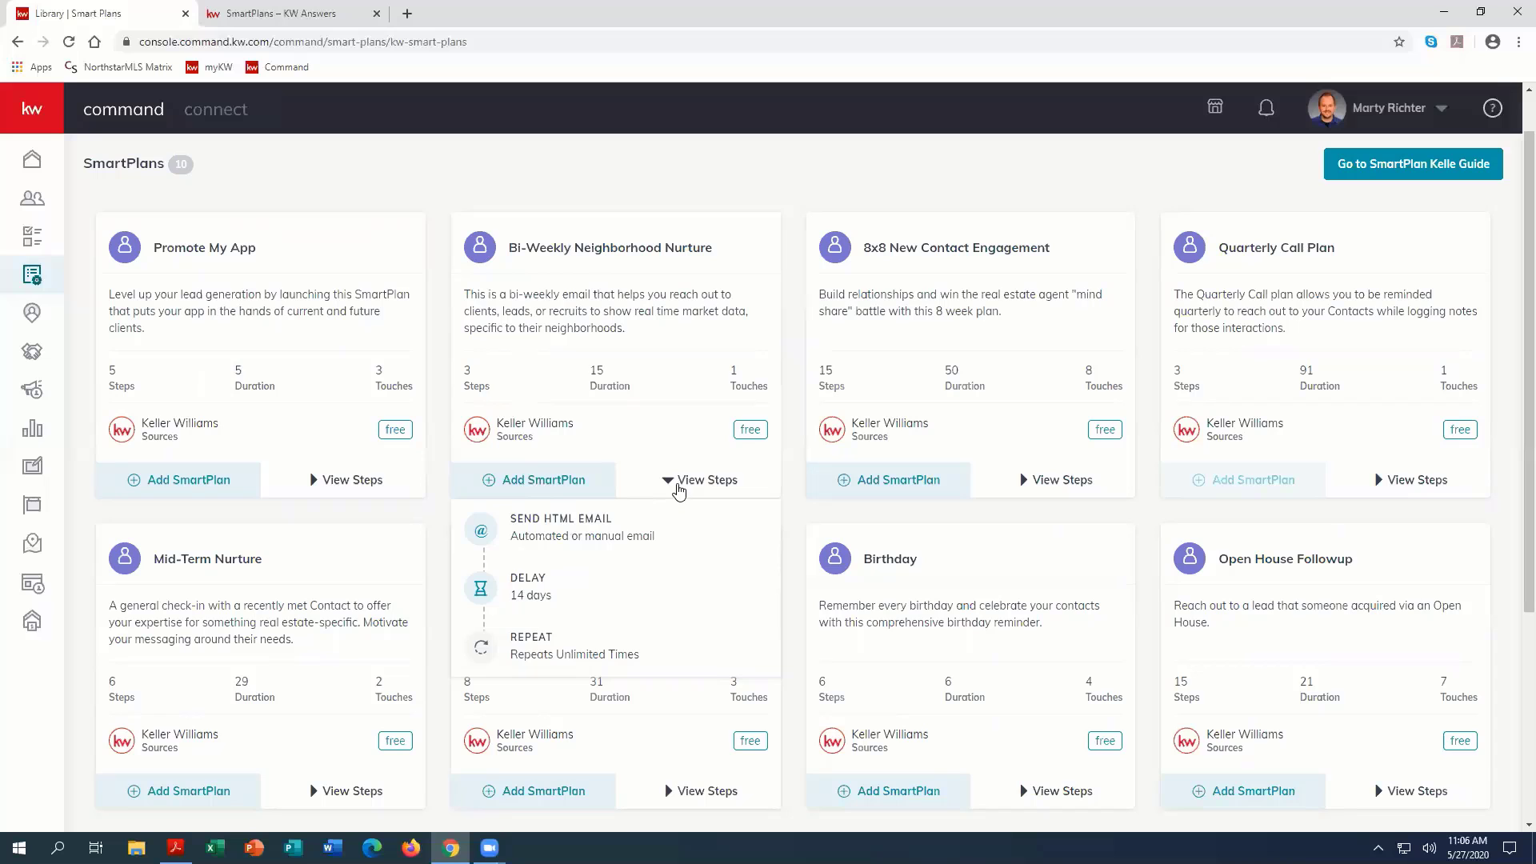
click(676, 489)
click(540, 479)
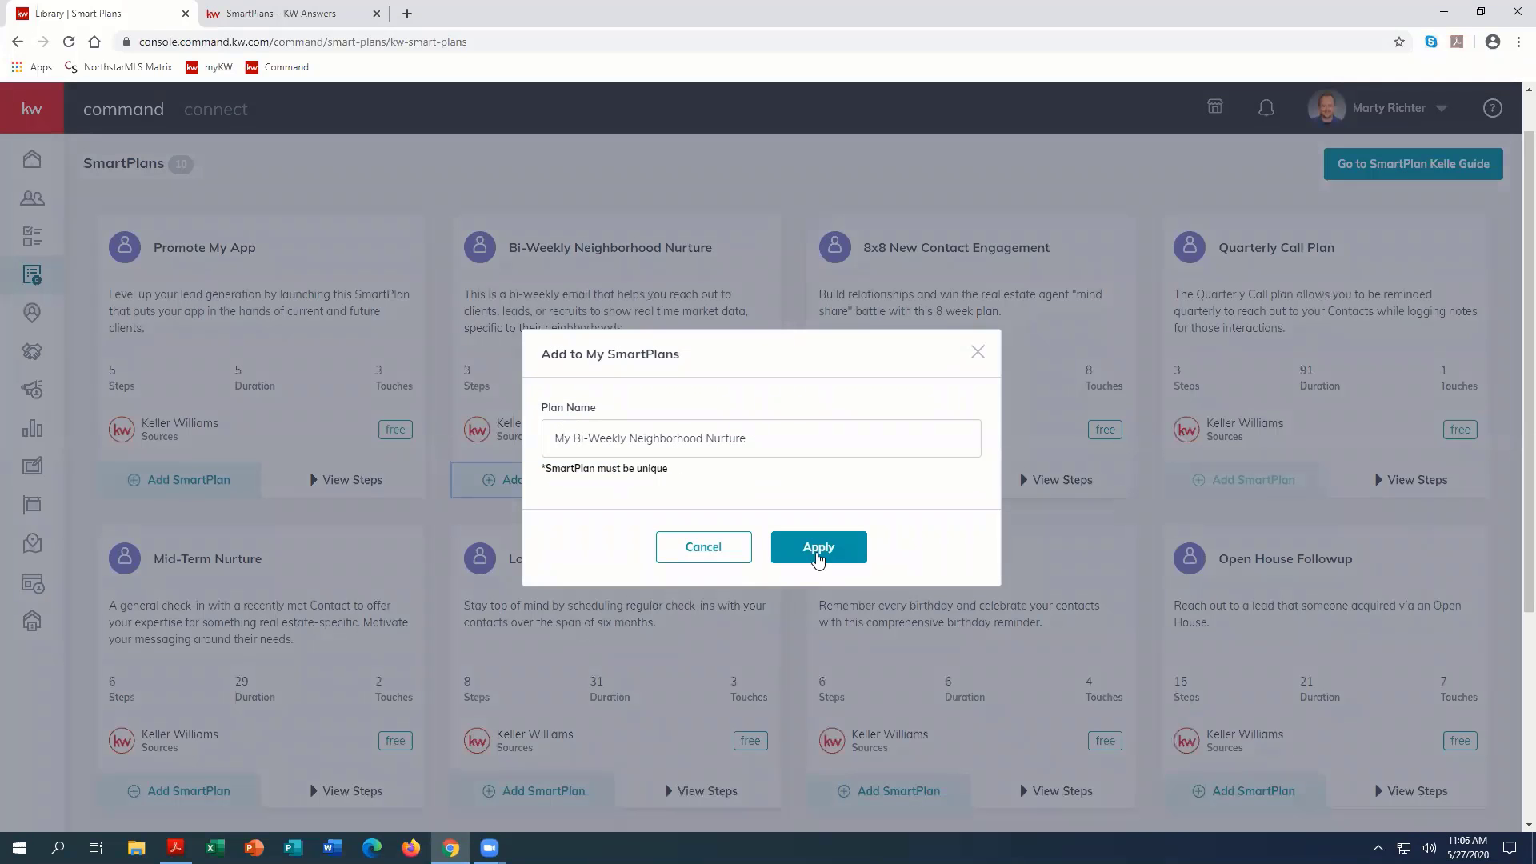
click(703, 547)
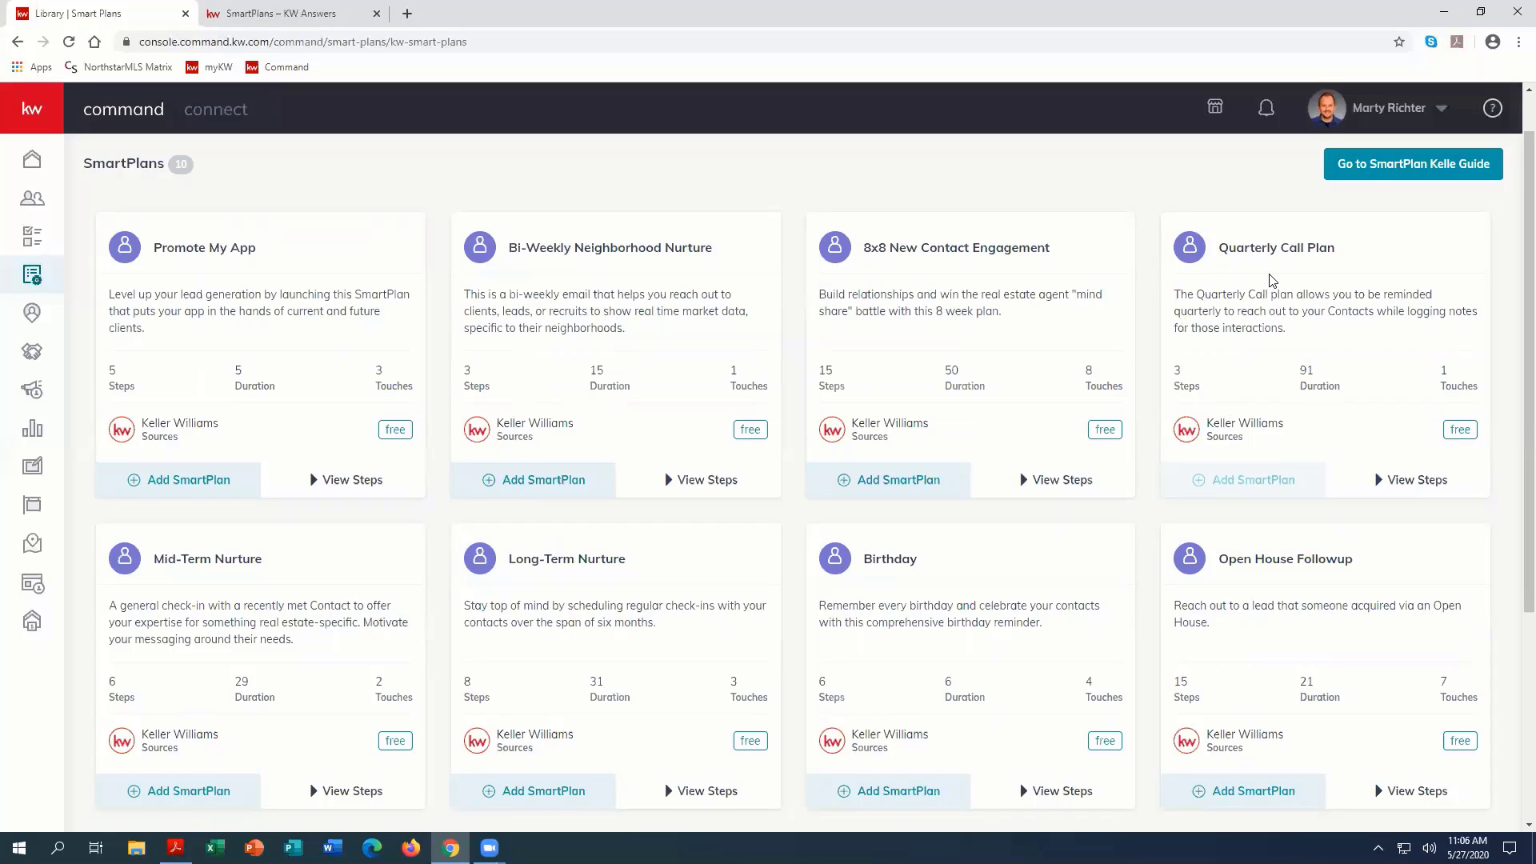
Step: Expand the steps of the Quarterly Call Plan to review them, and collapse them again
click(1398, 490)
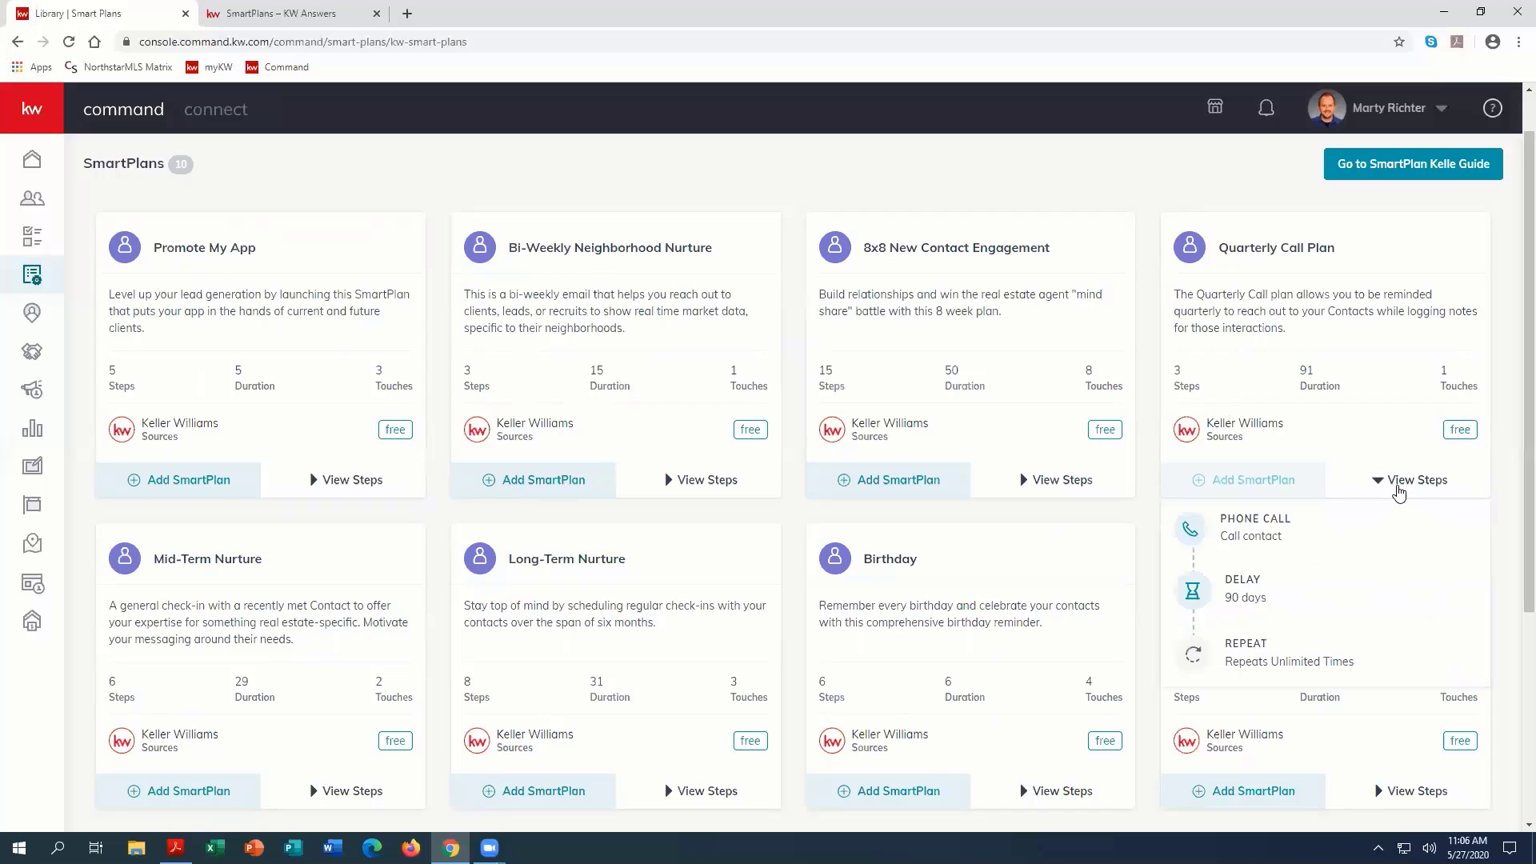
mouse_move(1282, 512)
click(1387, 480)
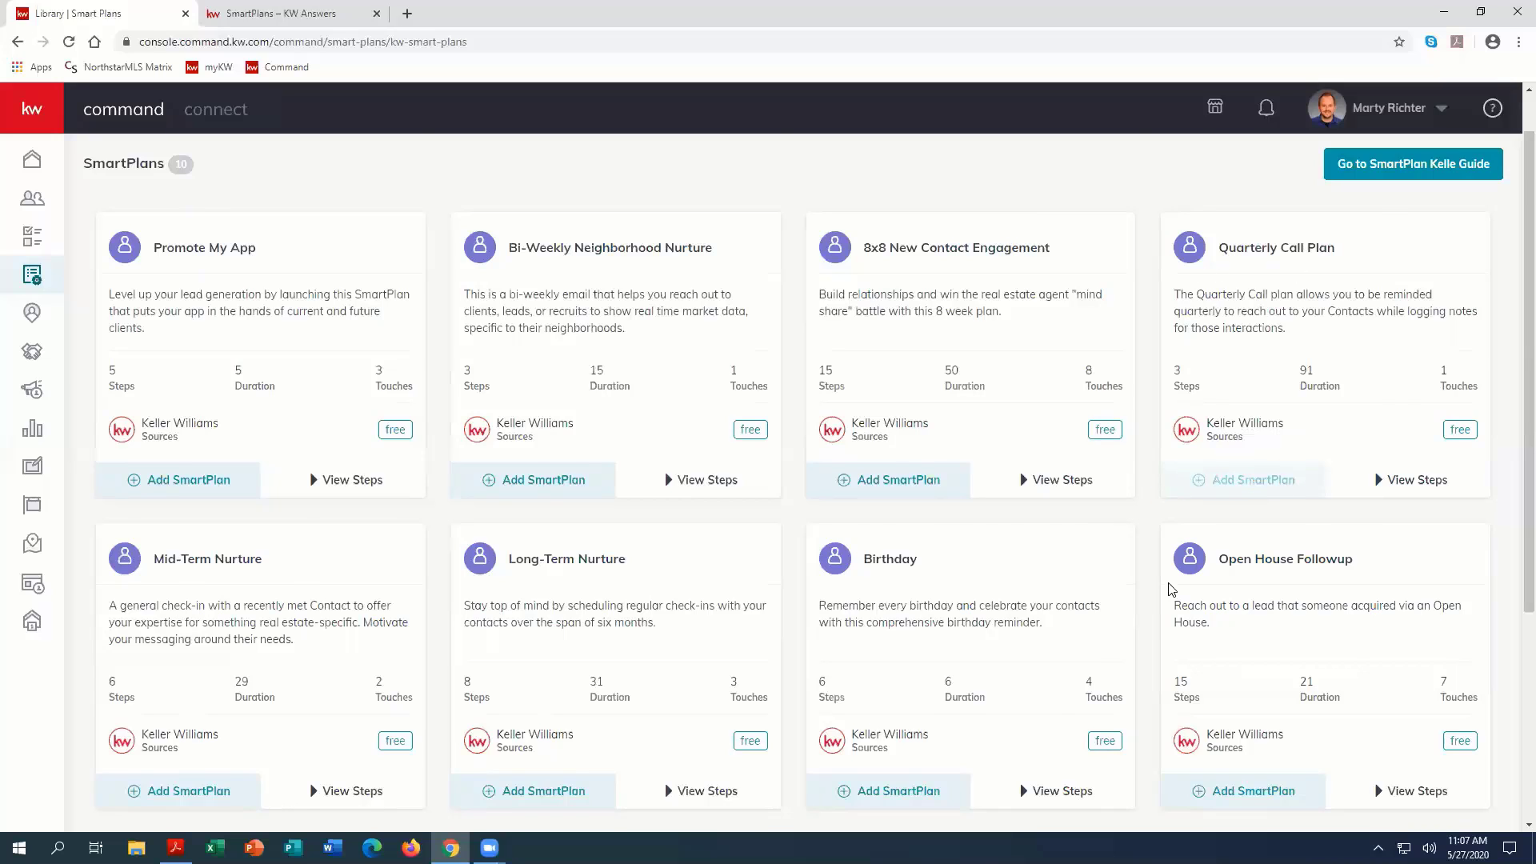
Step: Review the email, delay and text message steps of the Promote My App plan
scroll(1138, 652, down, 1)
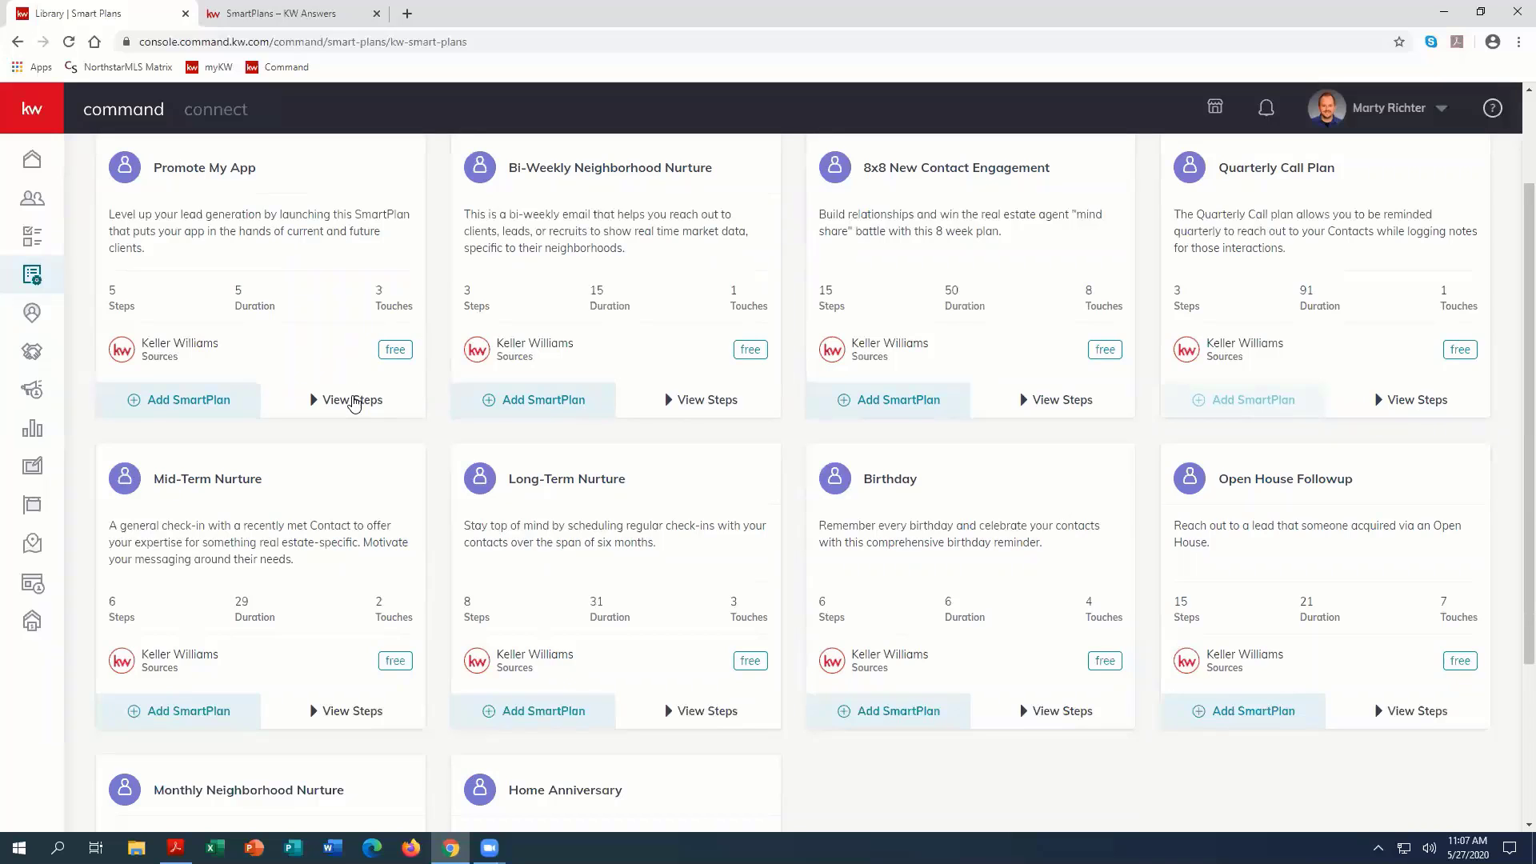
click(336, 399)
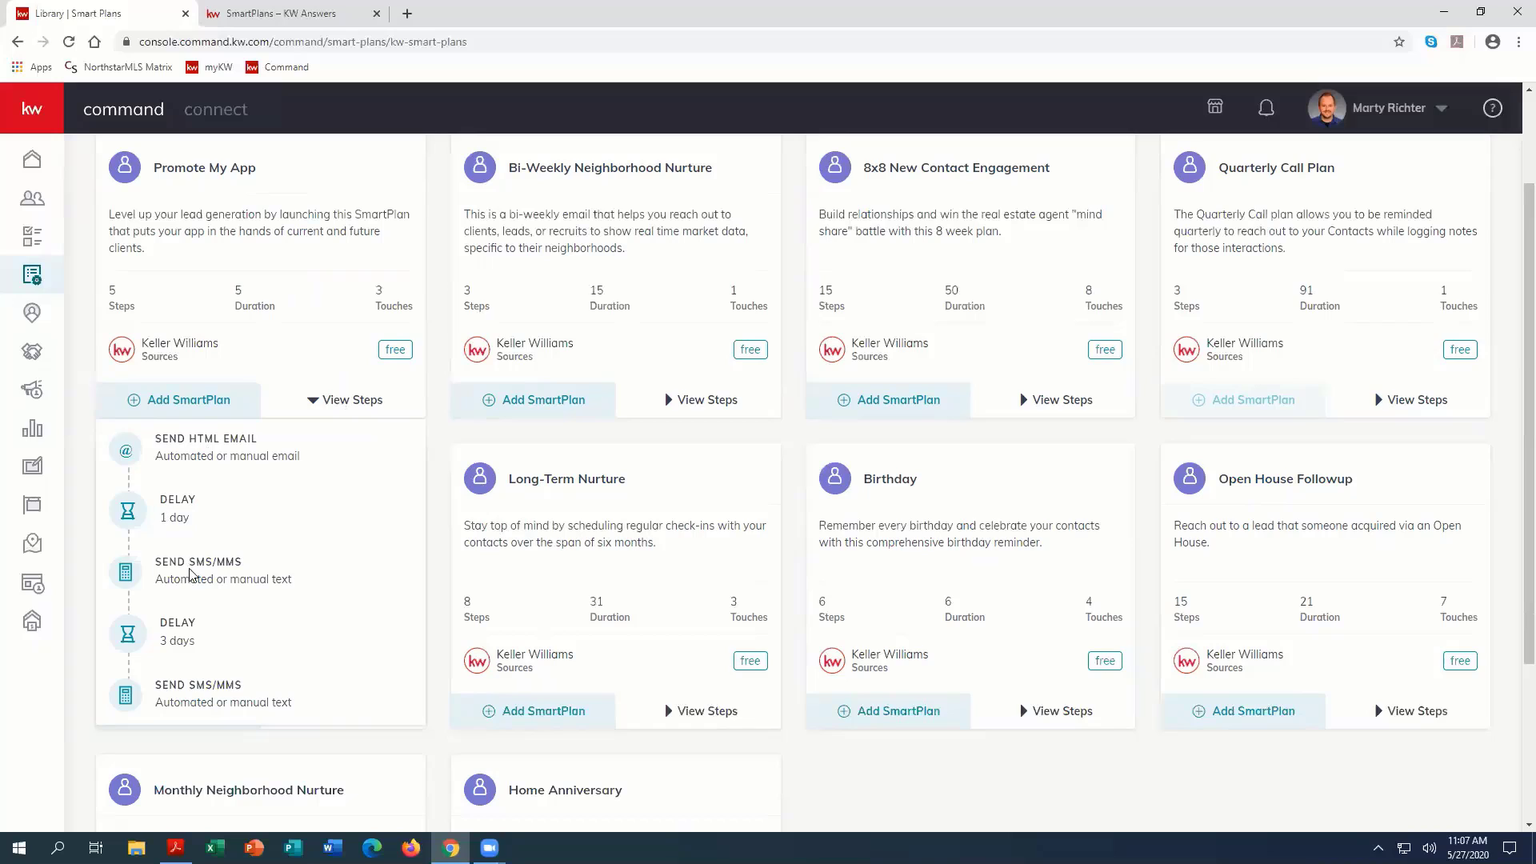
mouse_move(191, 578)
mouse_move(202, 685)
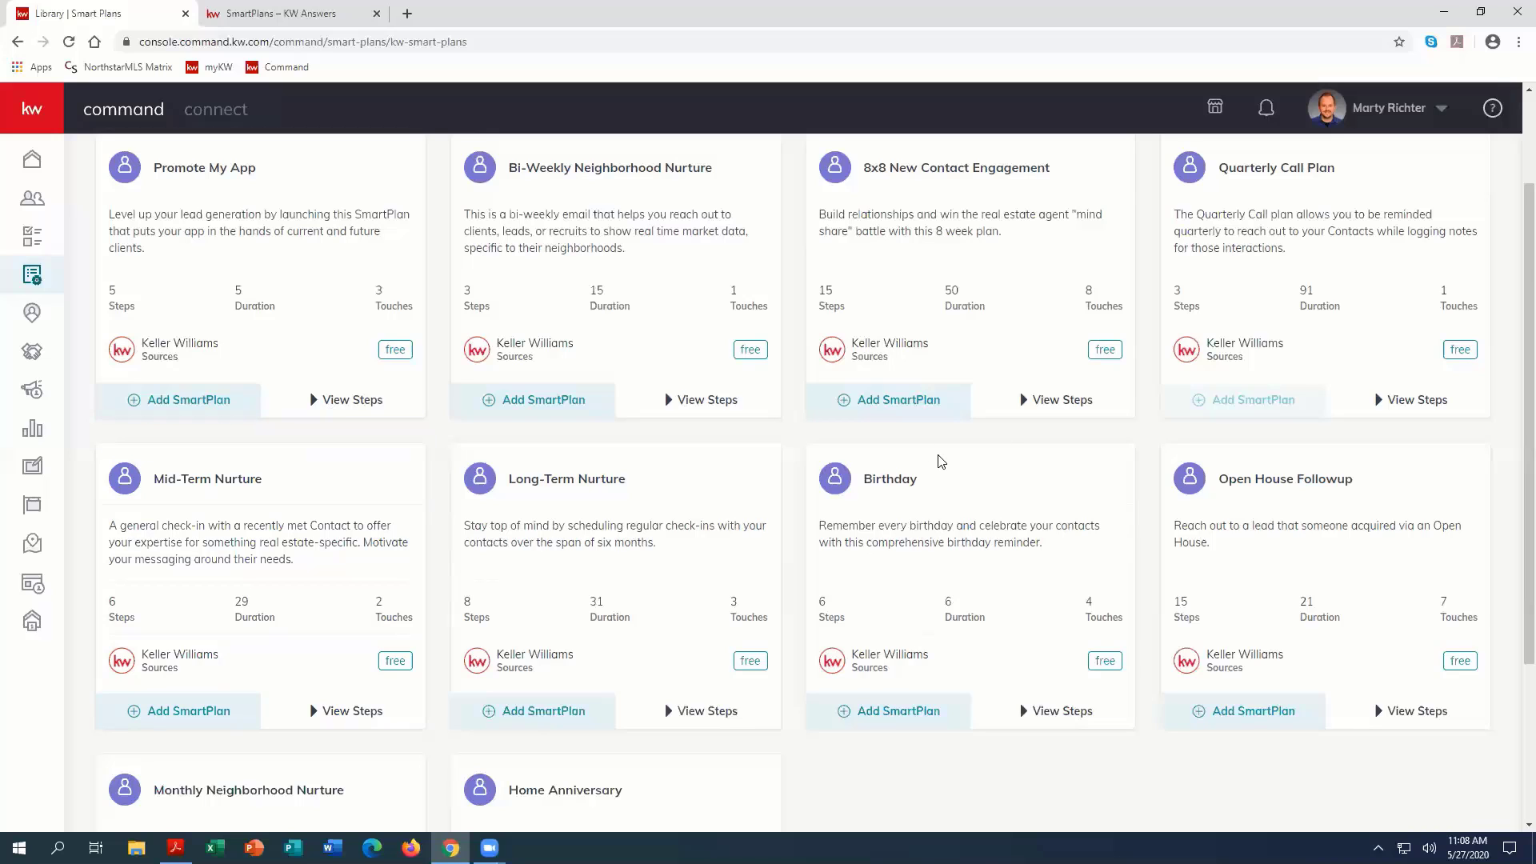
Step: Return to My SmartPlans, look through the contacts subscribed to the Quarterly Call Plan, and close their list
scroll(570, 699, down, 2)
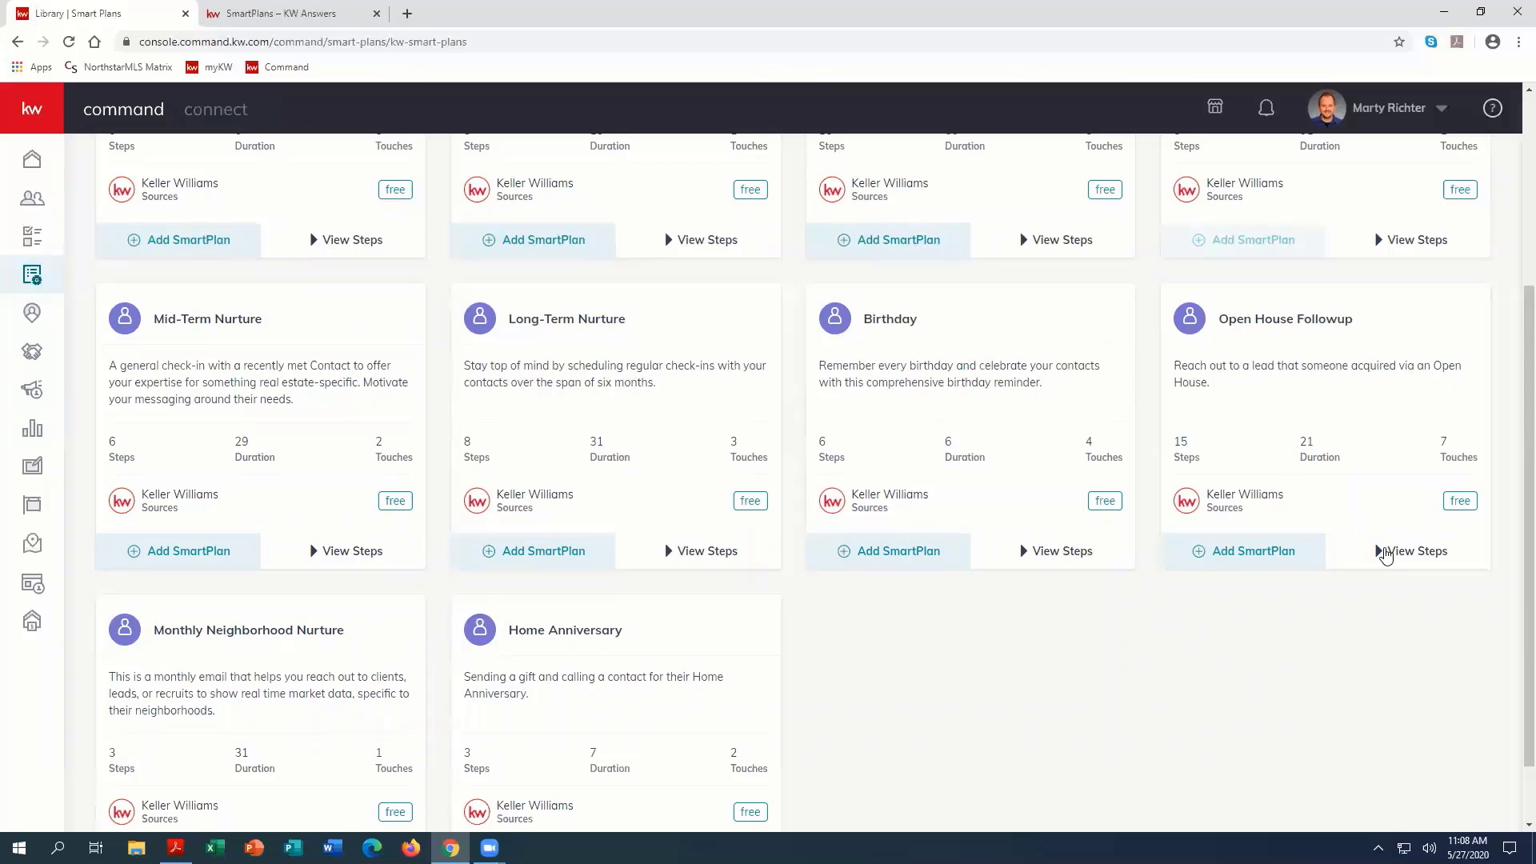
scroll(1385, 554, up, 3)
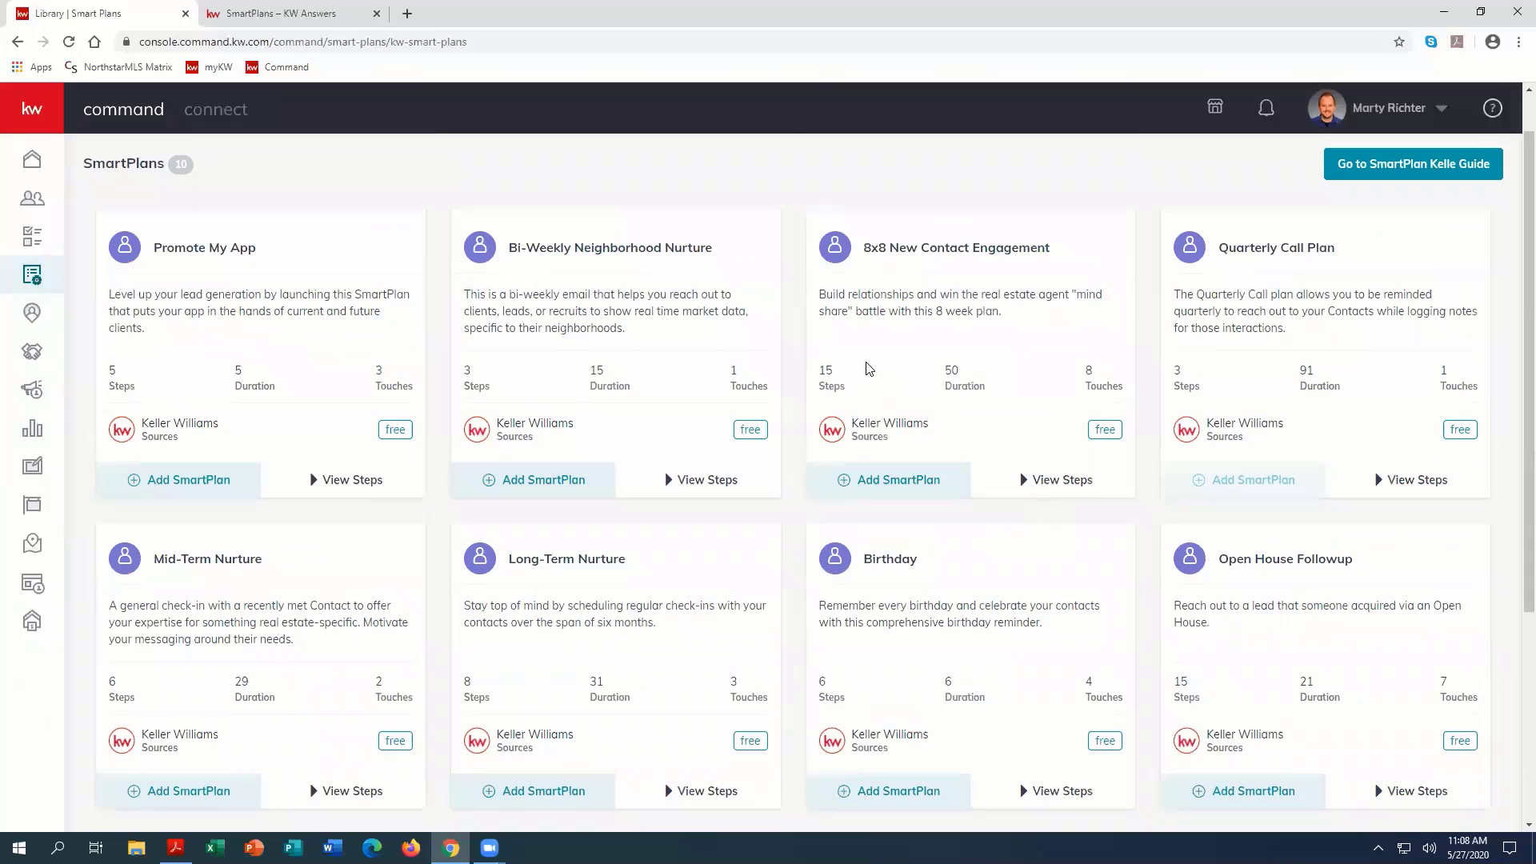
scroll(206, 284, up, 1)
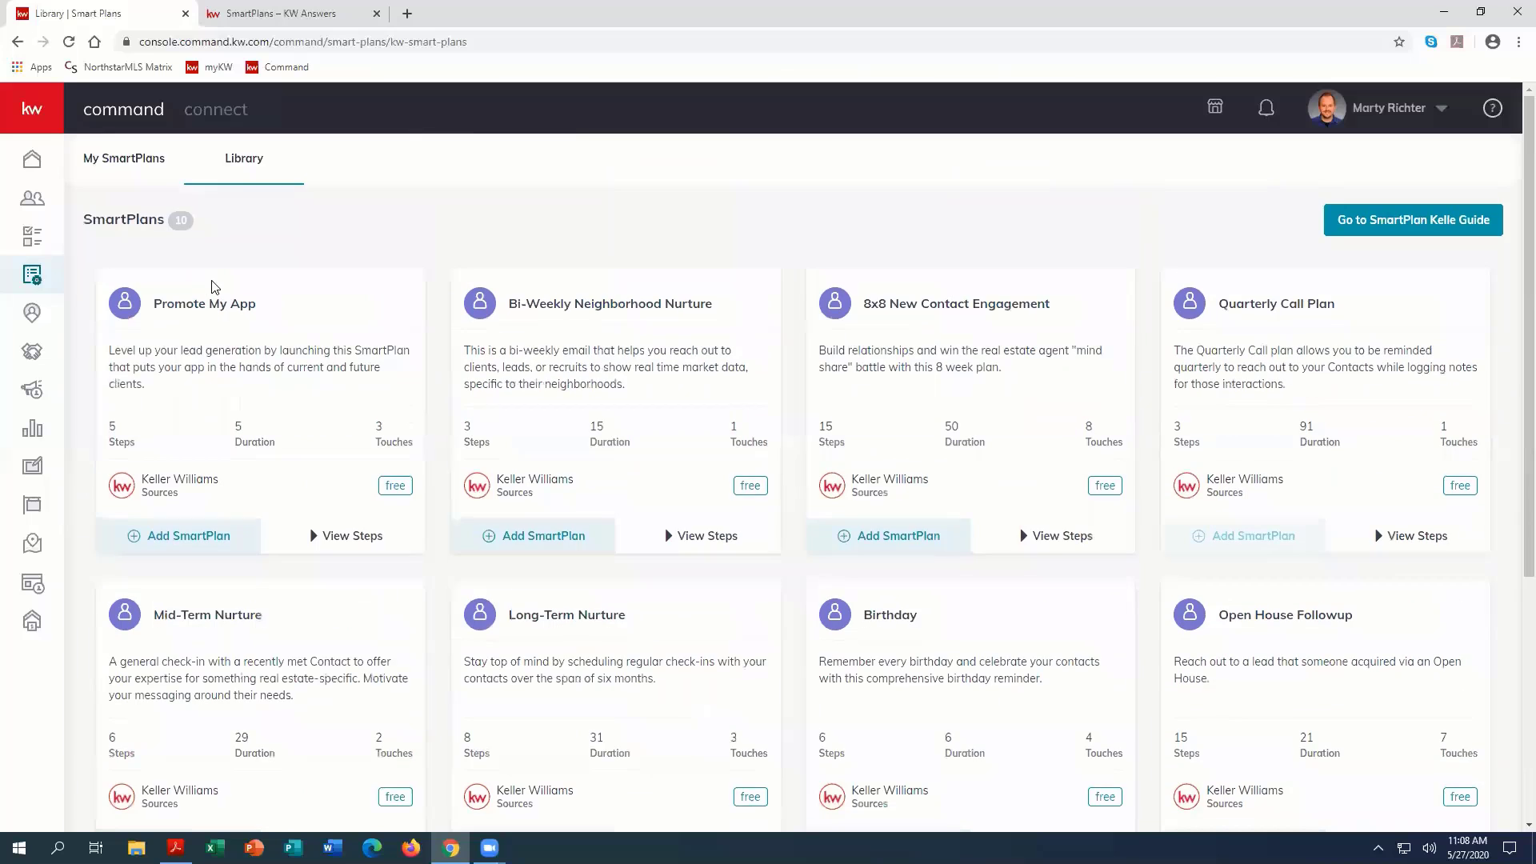
click(81, 159)
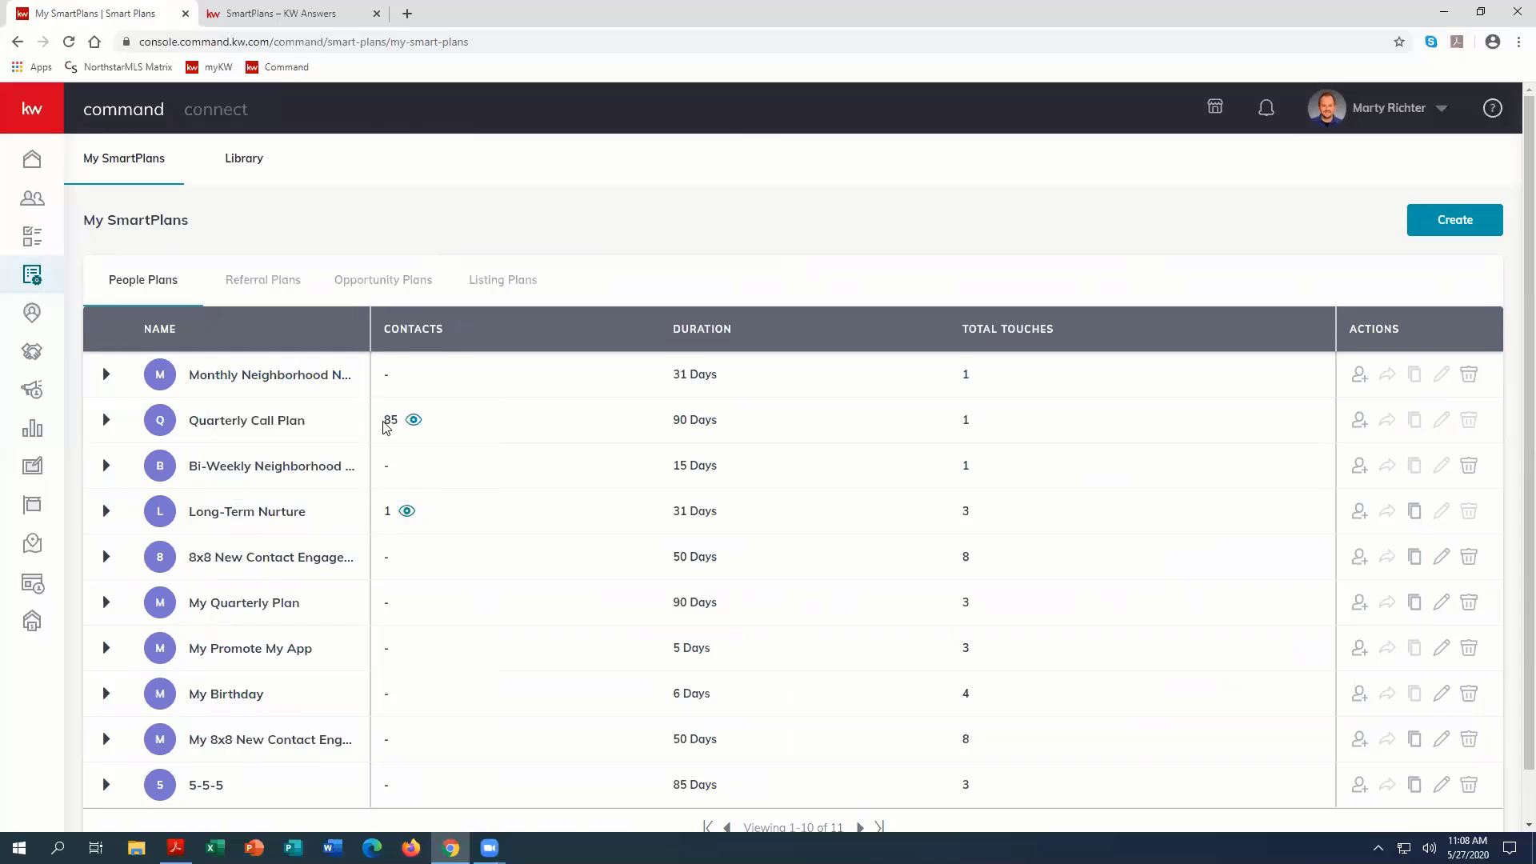
drag(384, 422, 421, 416)
click(432, 411)
click(414, 422)
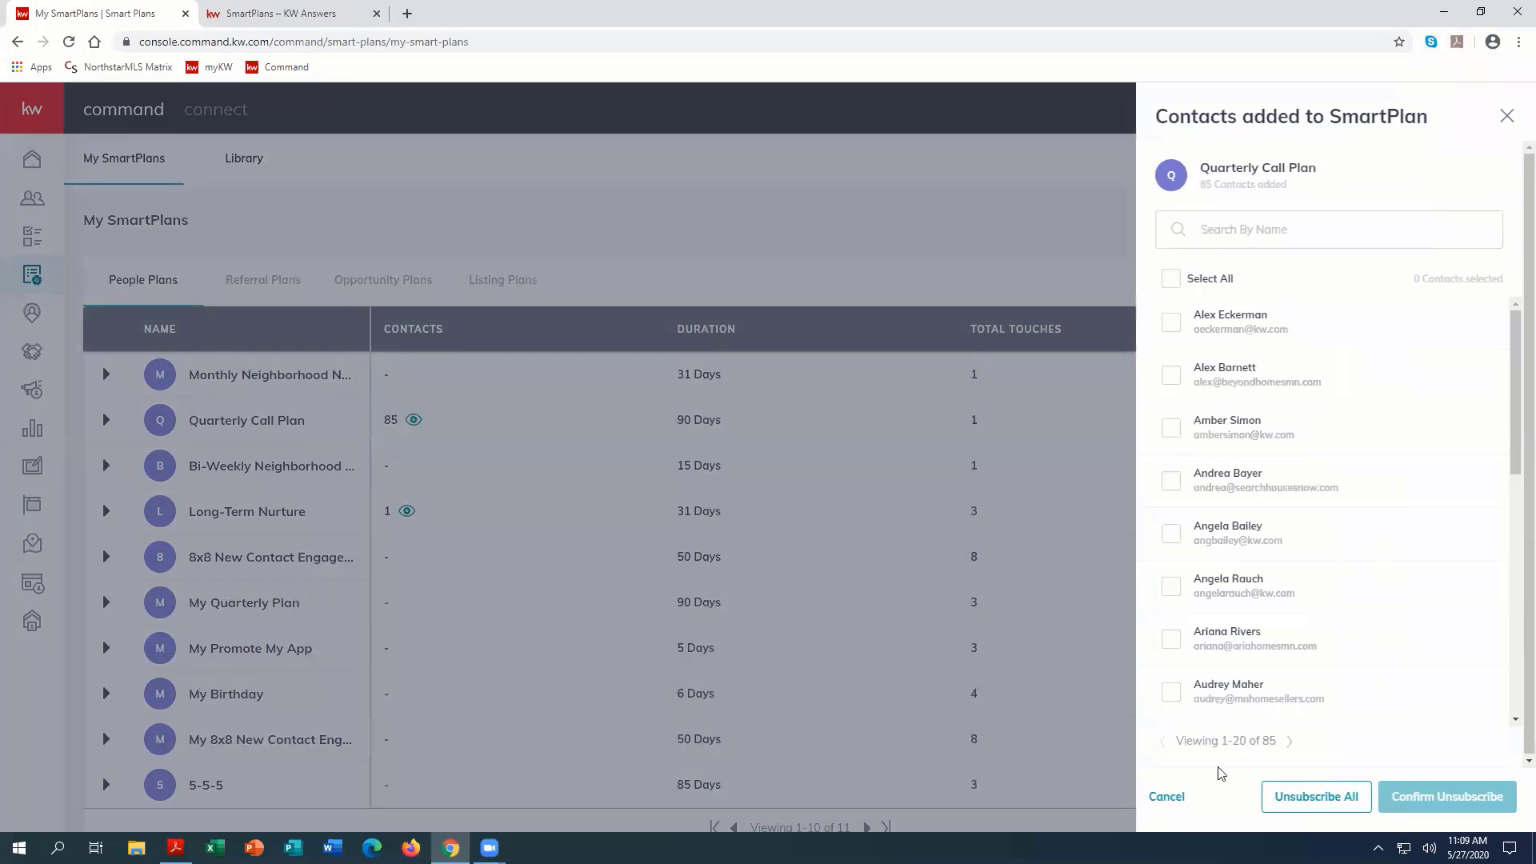
scroll(1283, 588, down, 7)
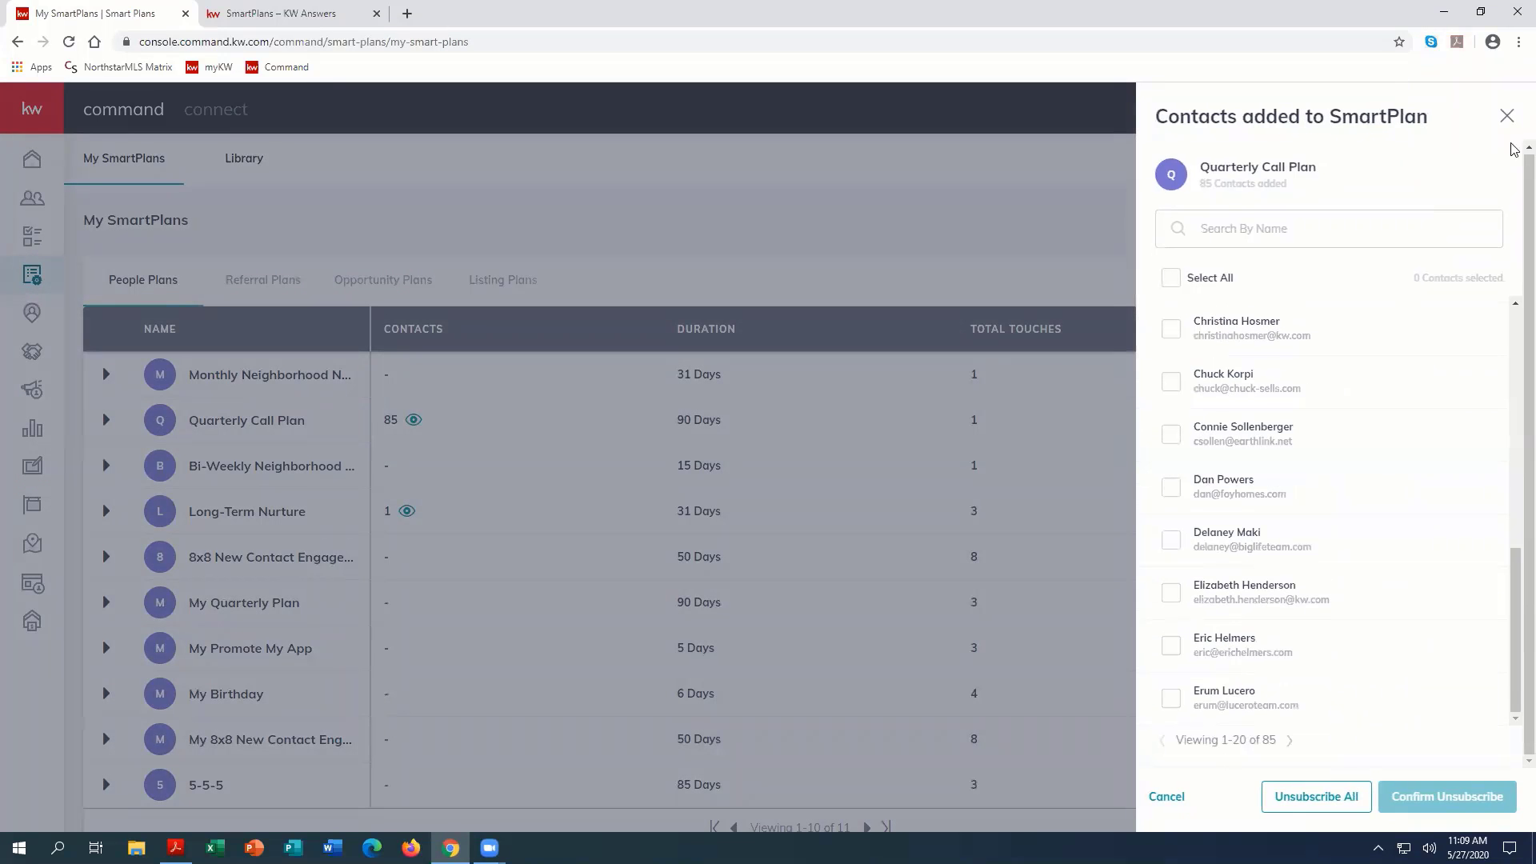
click(1504, 117)
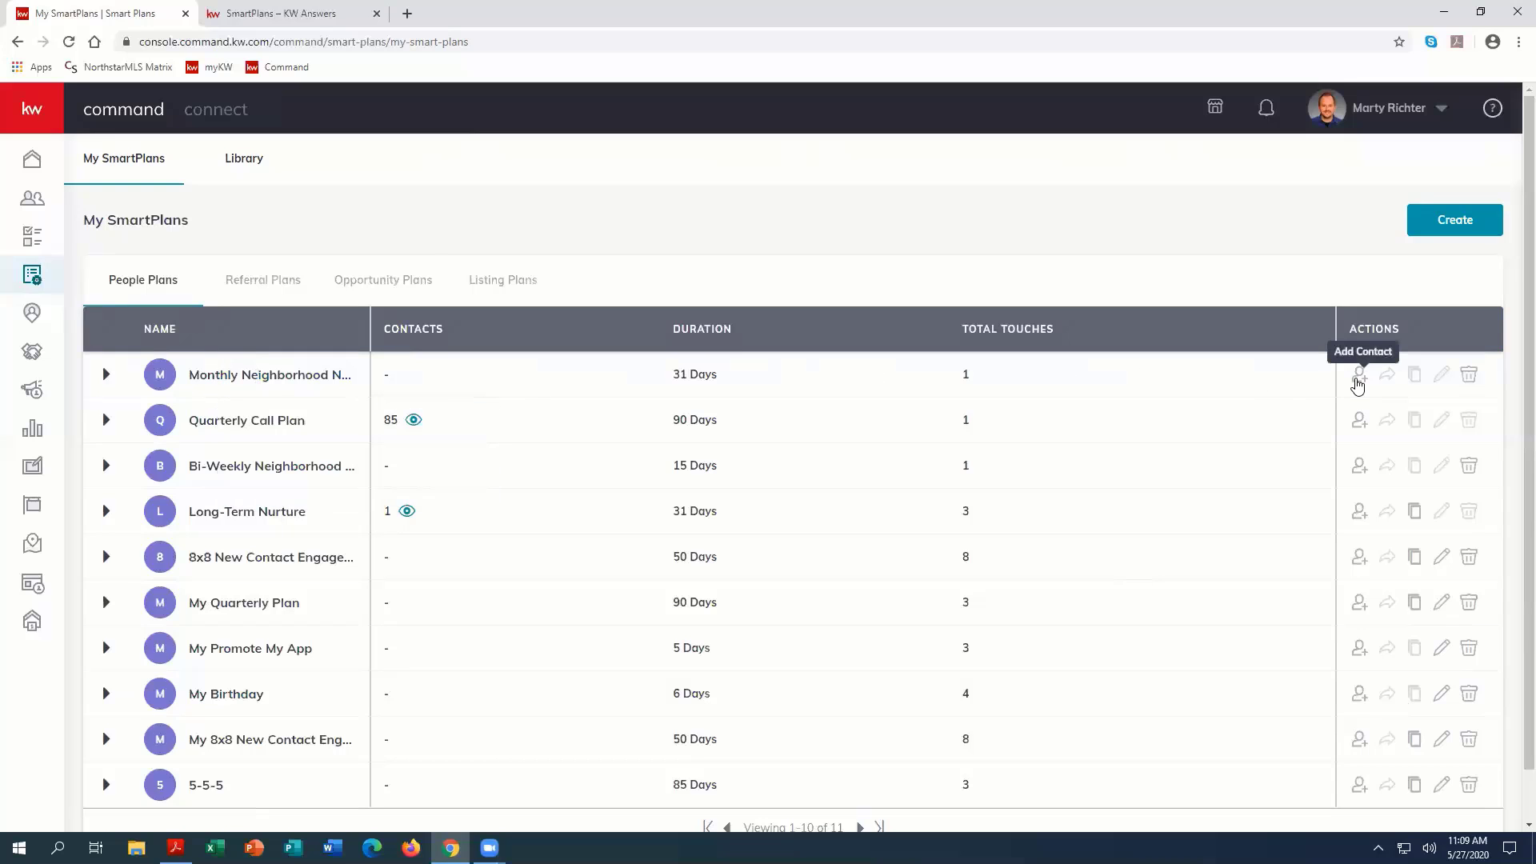
Step: Start adding clients to the Monthly Neighborhood Nurture plan, search the database by a contact's name, and clear the search
click(1357, 376)
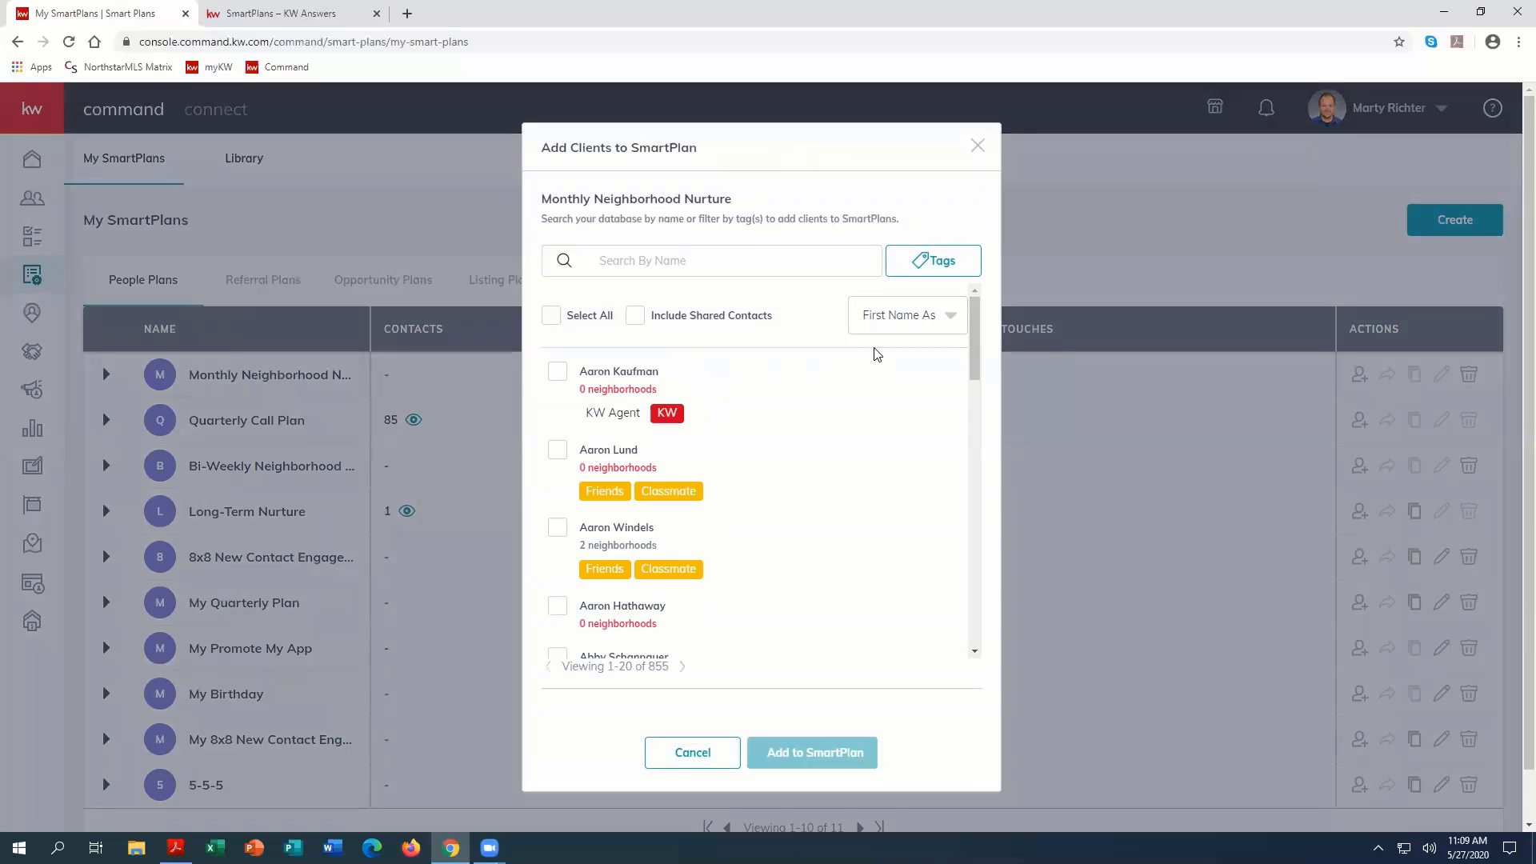
click(672, 263)
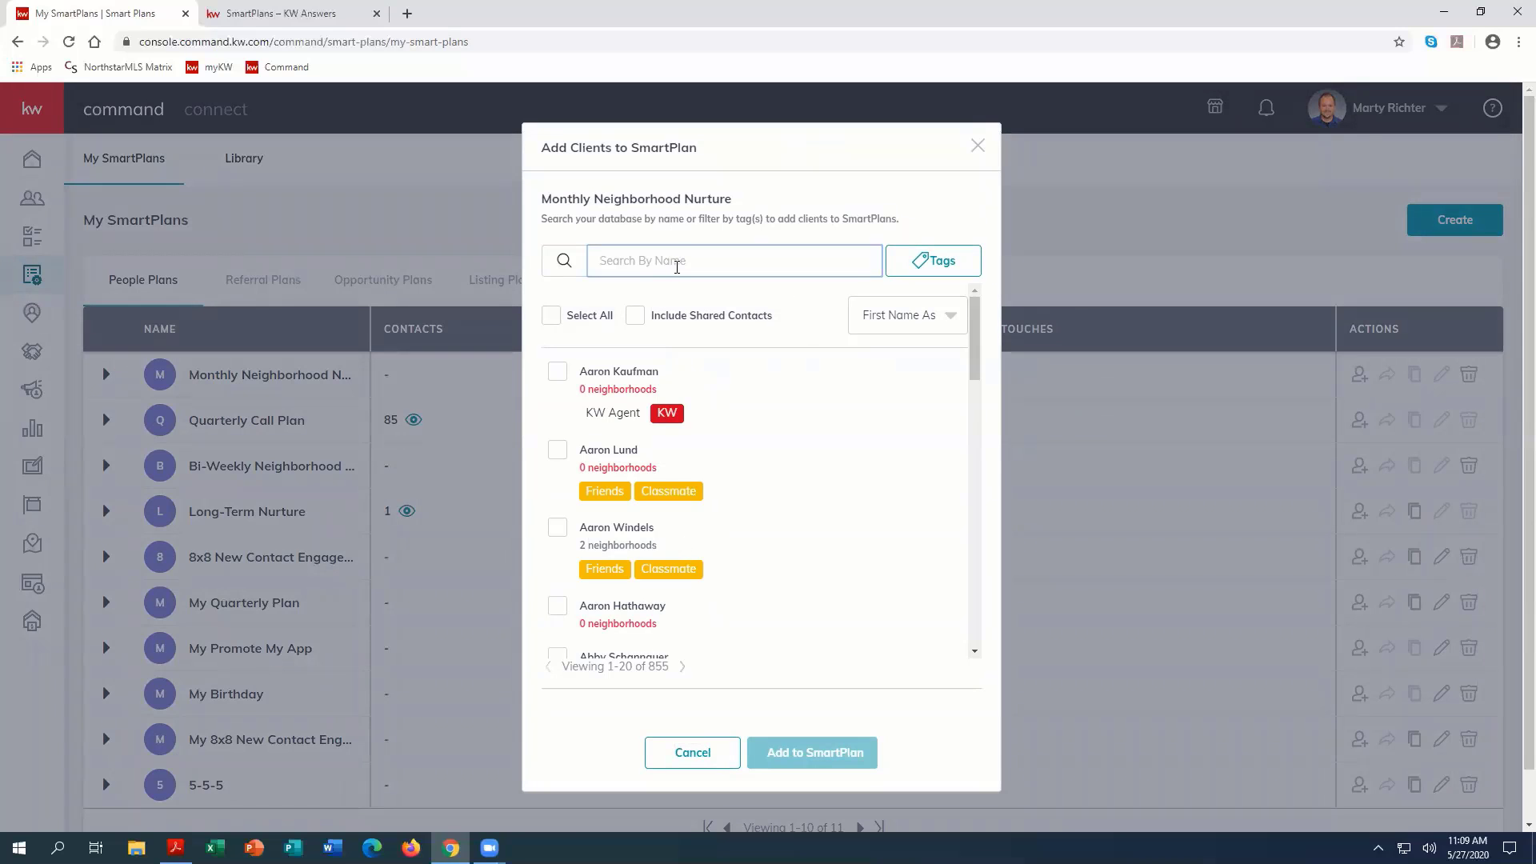
text(mike os)
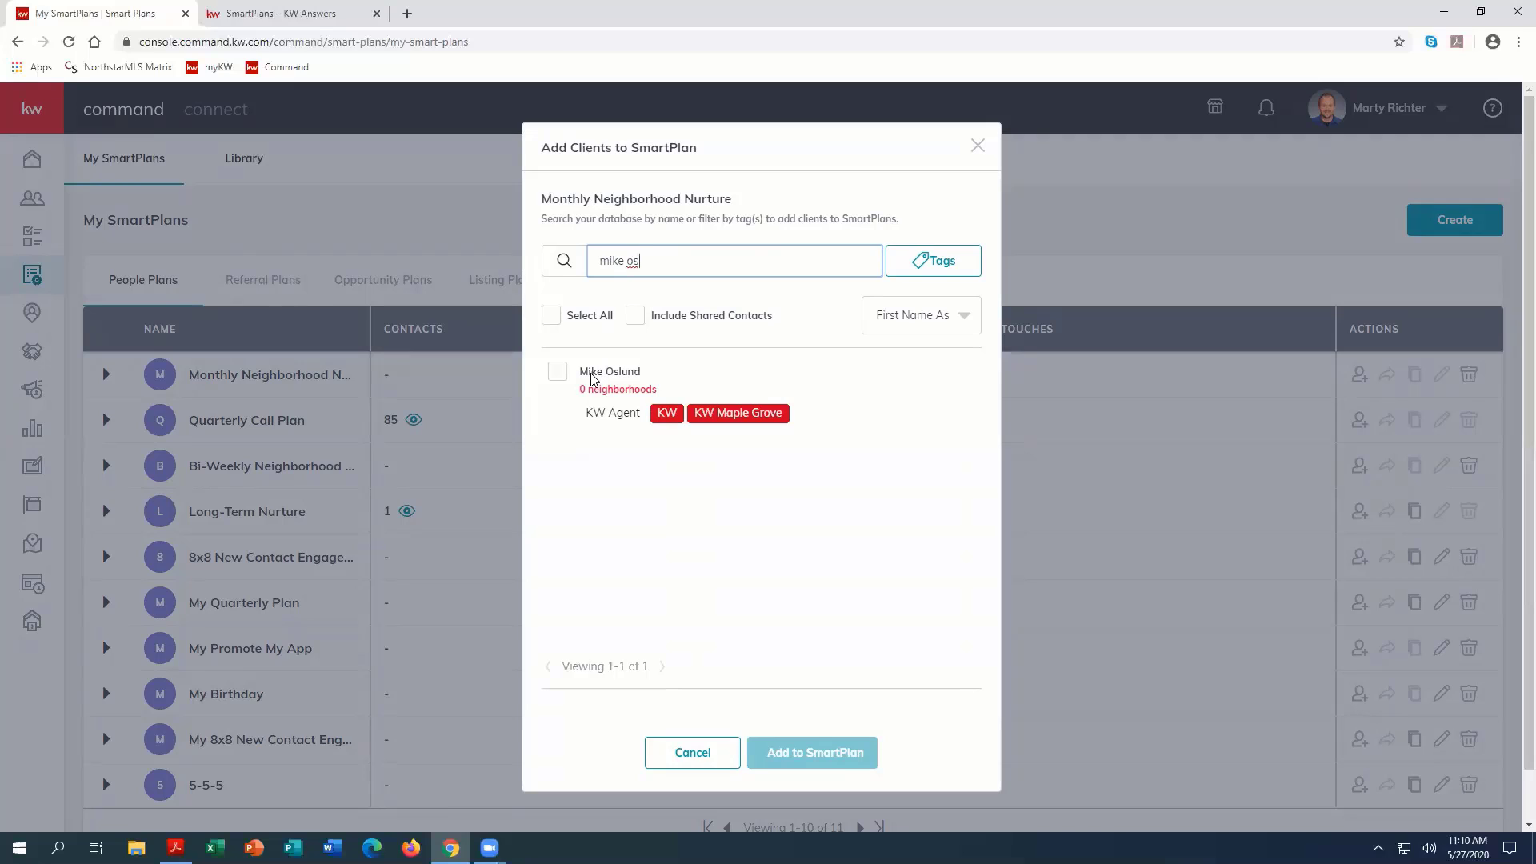
key(ctrl+a)
key(BackSpace)
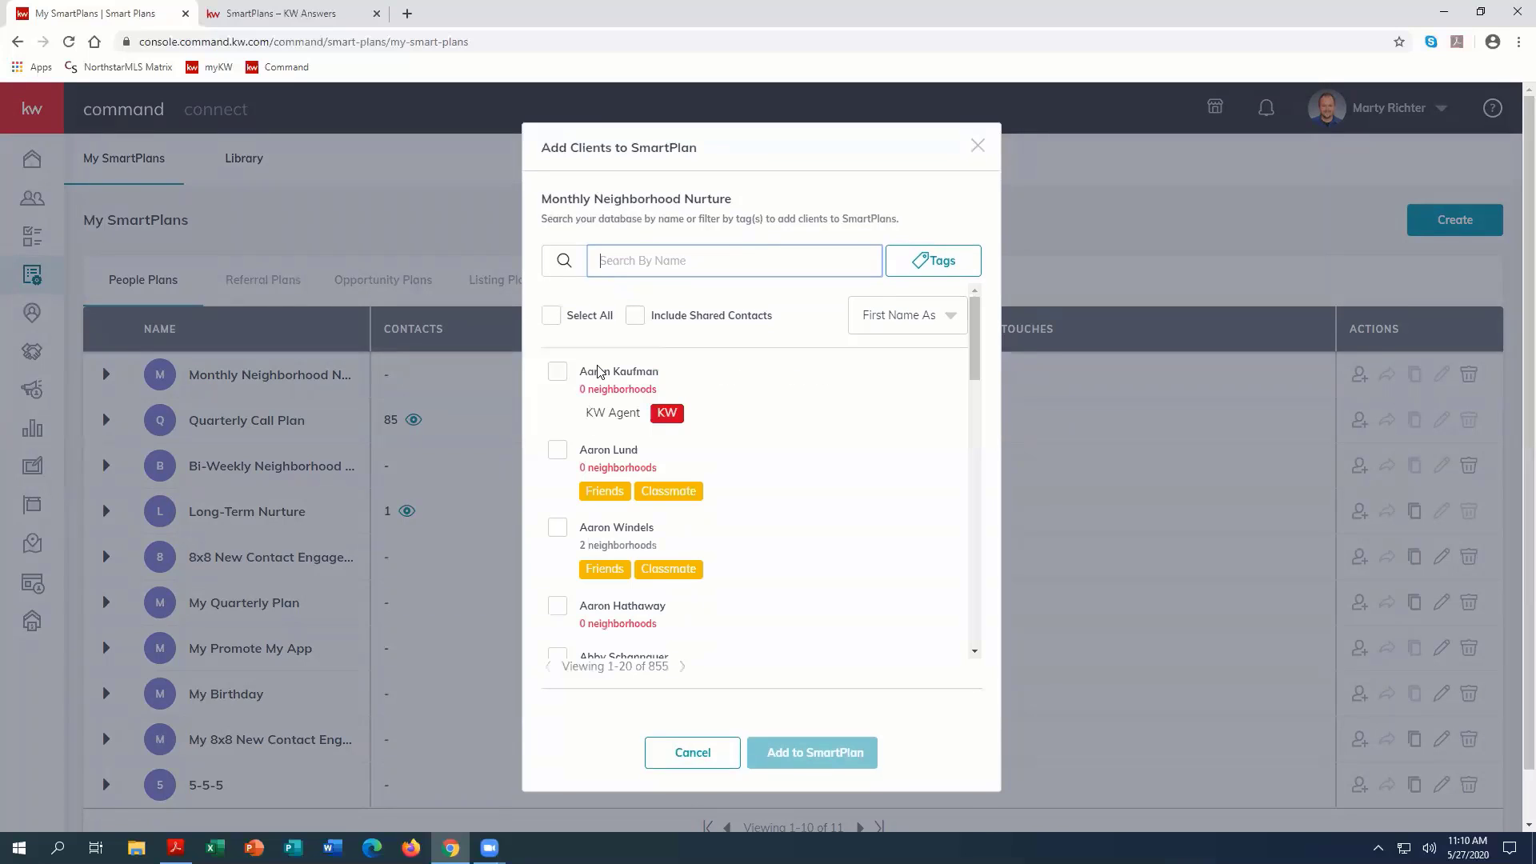
Step: Try selecting two individual clients and all clients on the page for the plan, and clear the whole selection
click(557, 372)
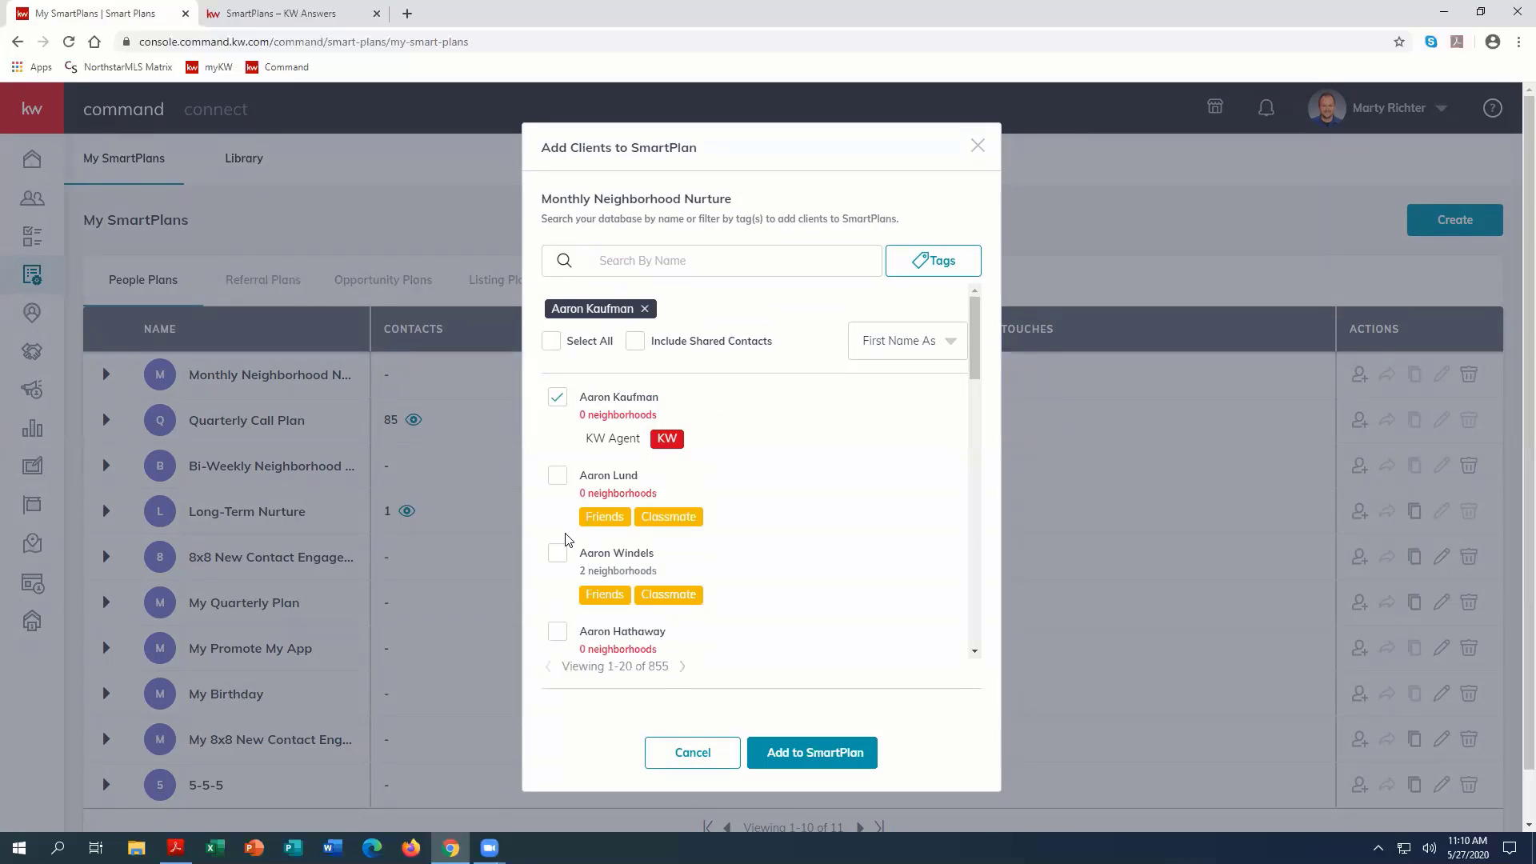
click(560, 555)
click(551, 341)
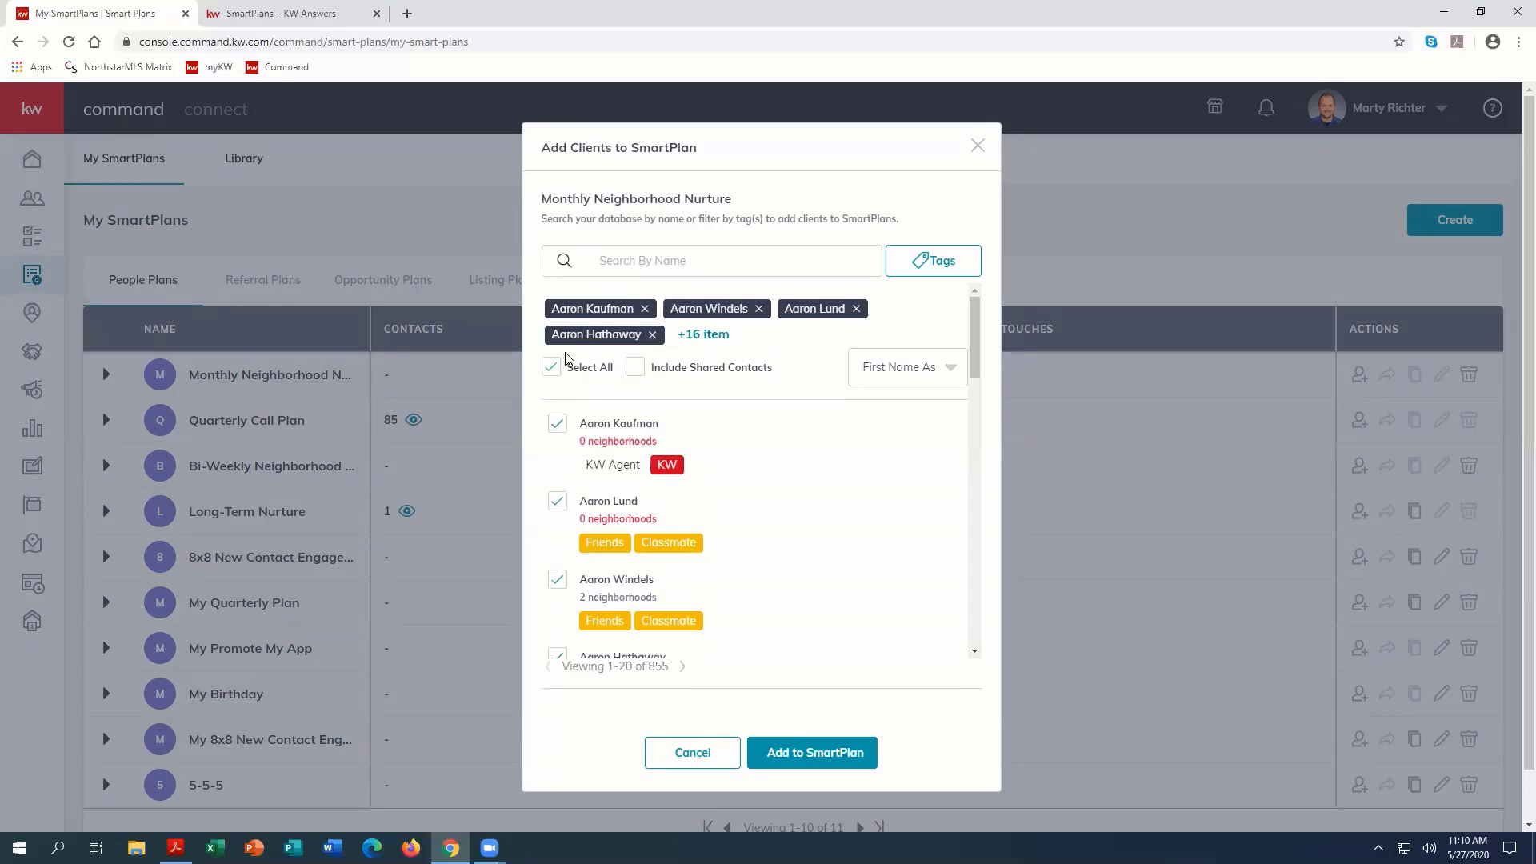
click(552, 368)
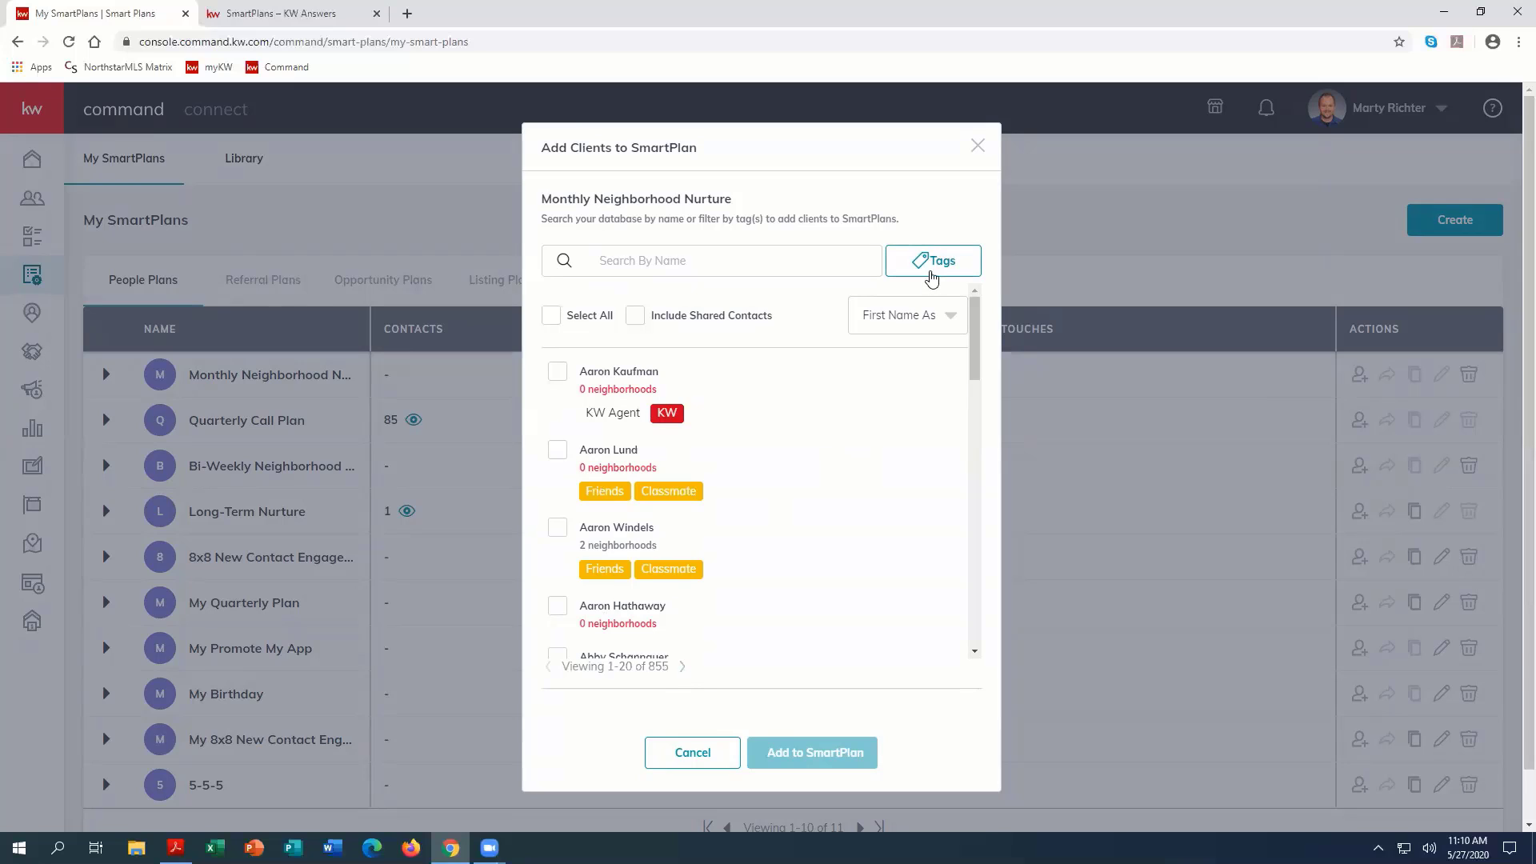
Step: Filter the clients by the Albertville and Agent tags, and try selecting all matching clients and clearing the selection
click(922, 265)
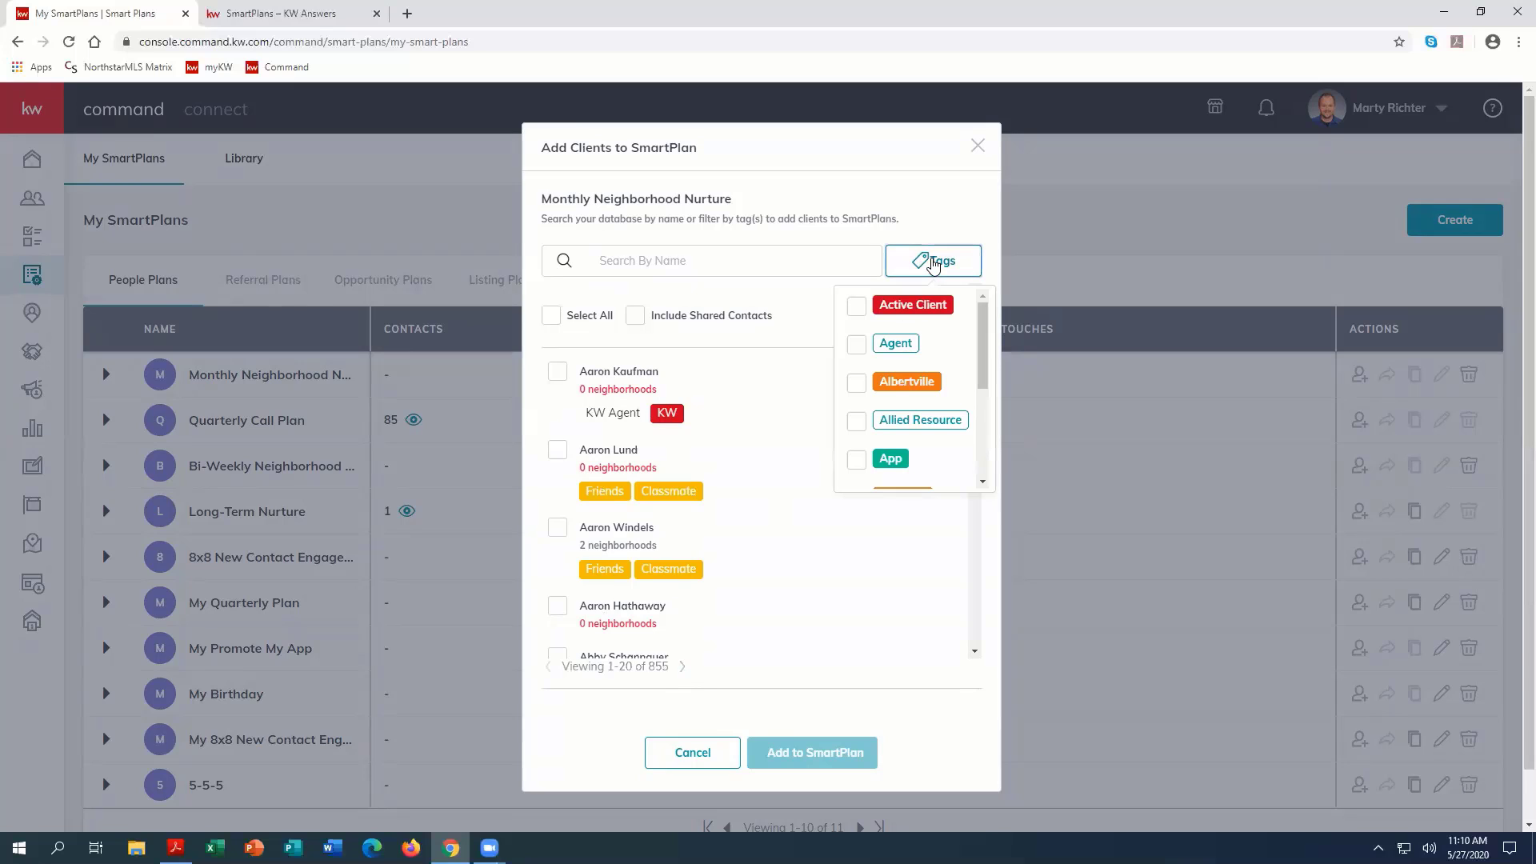
click(856, 384)
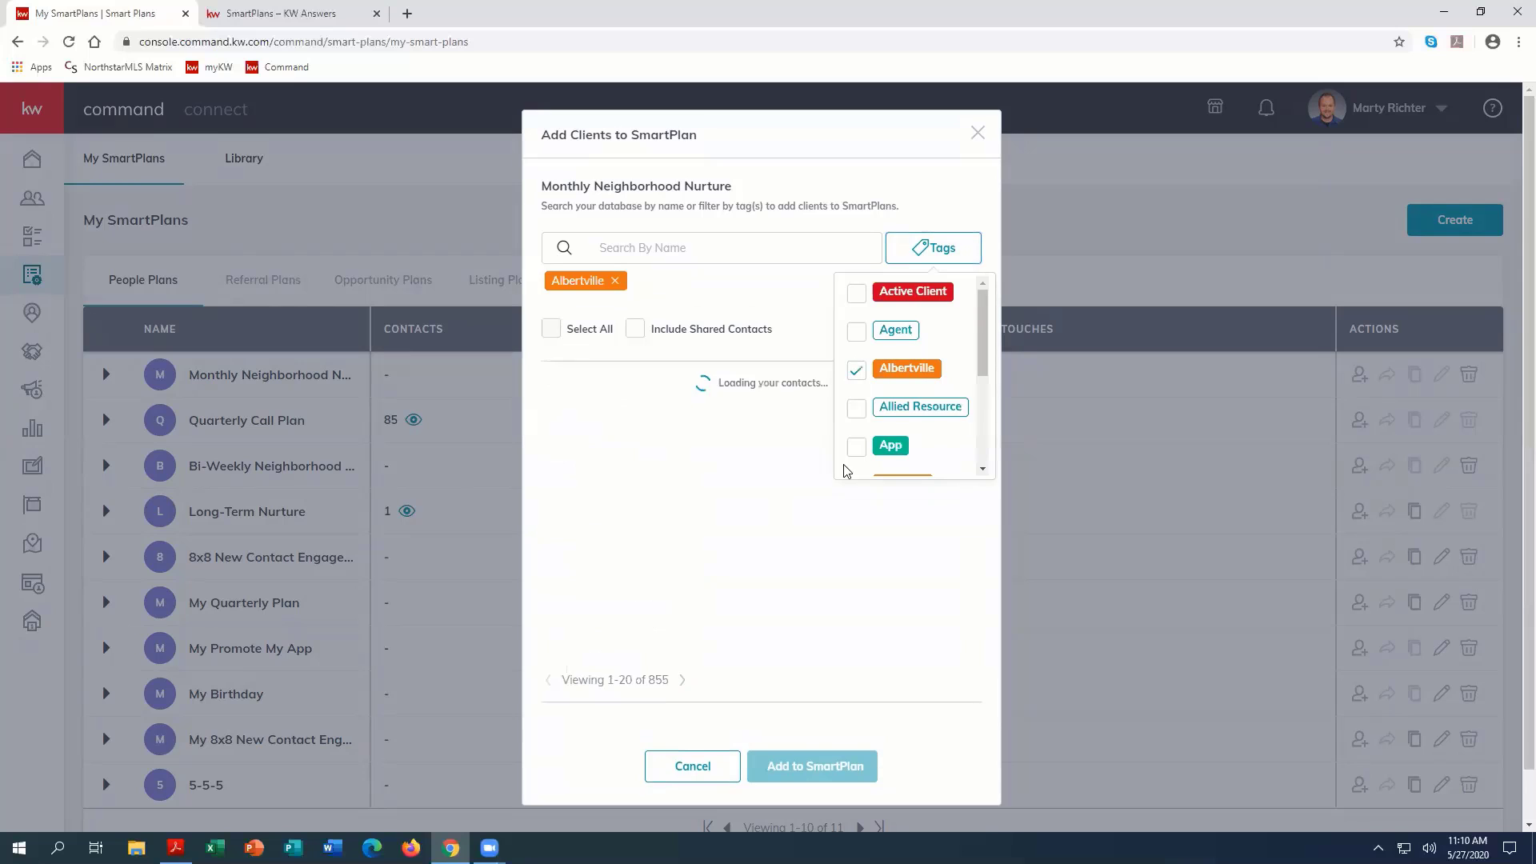
click(856, 341)
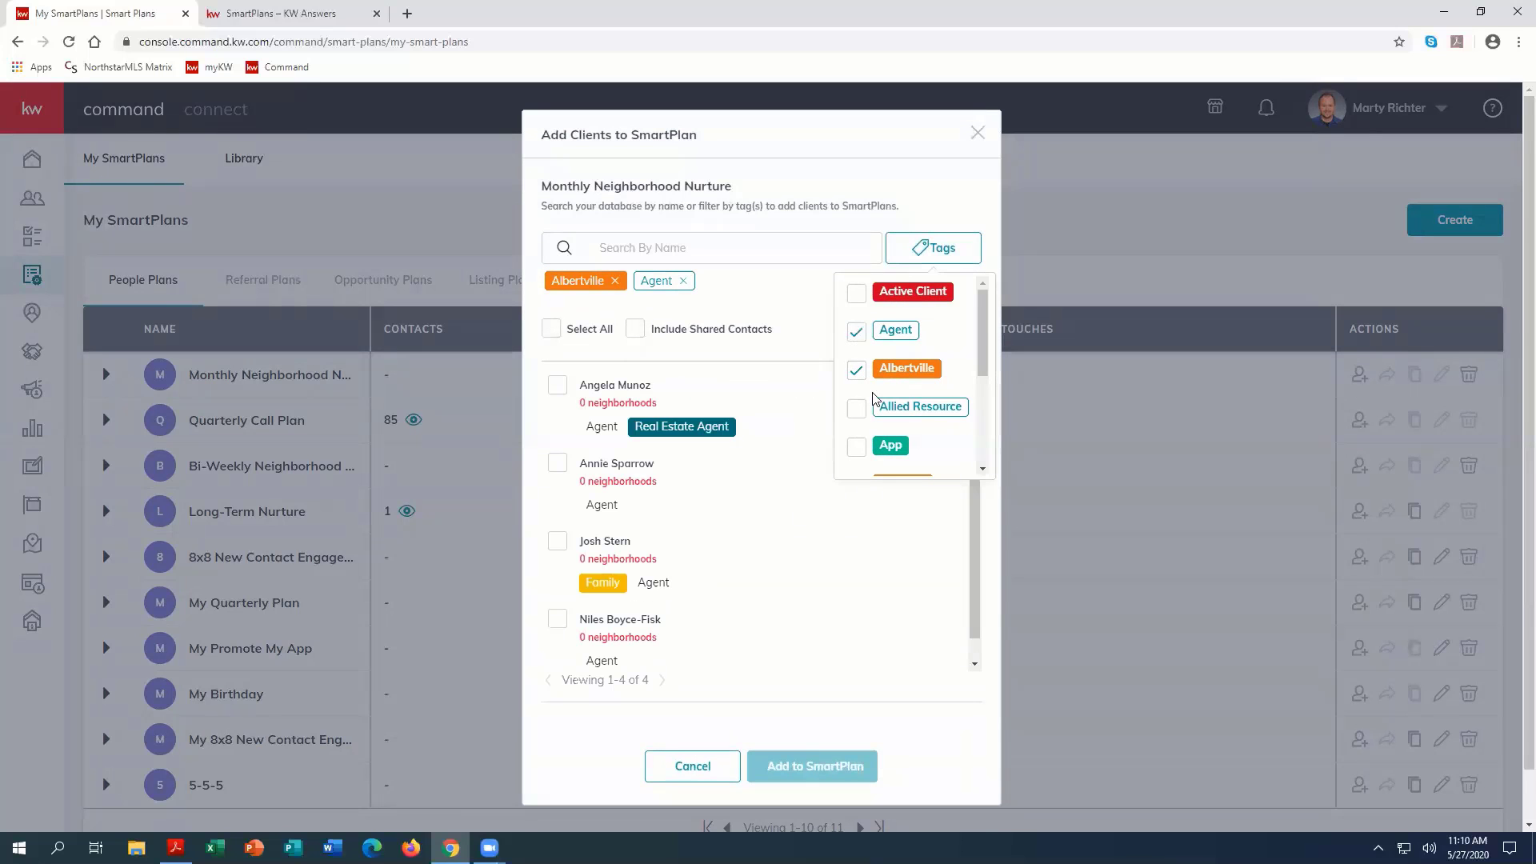
click(547, 331)
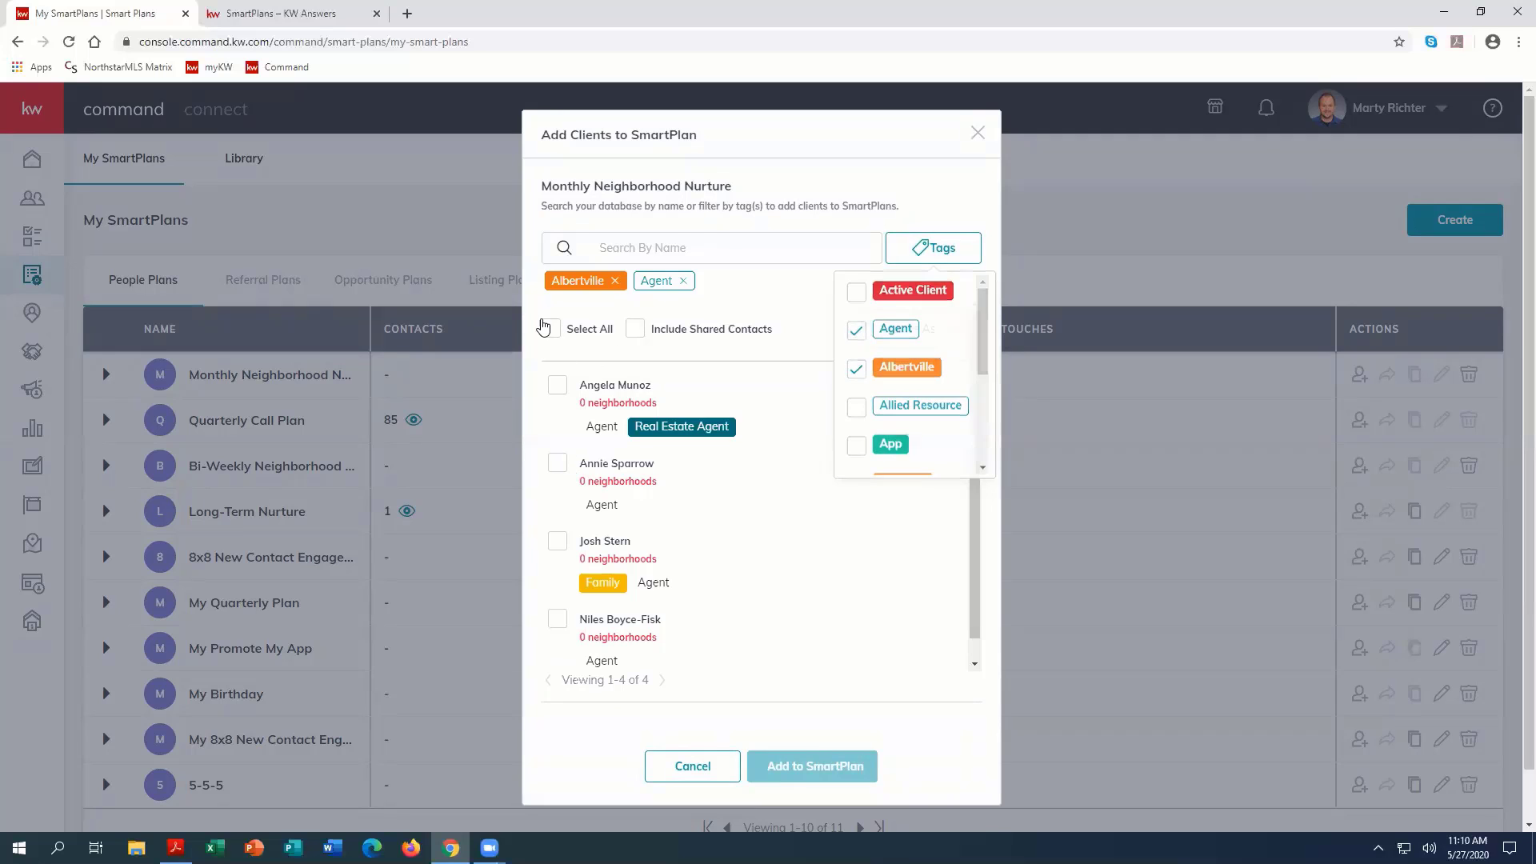
click(553, 329)
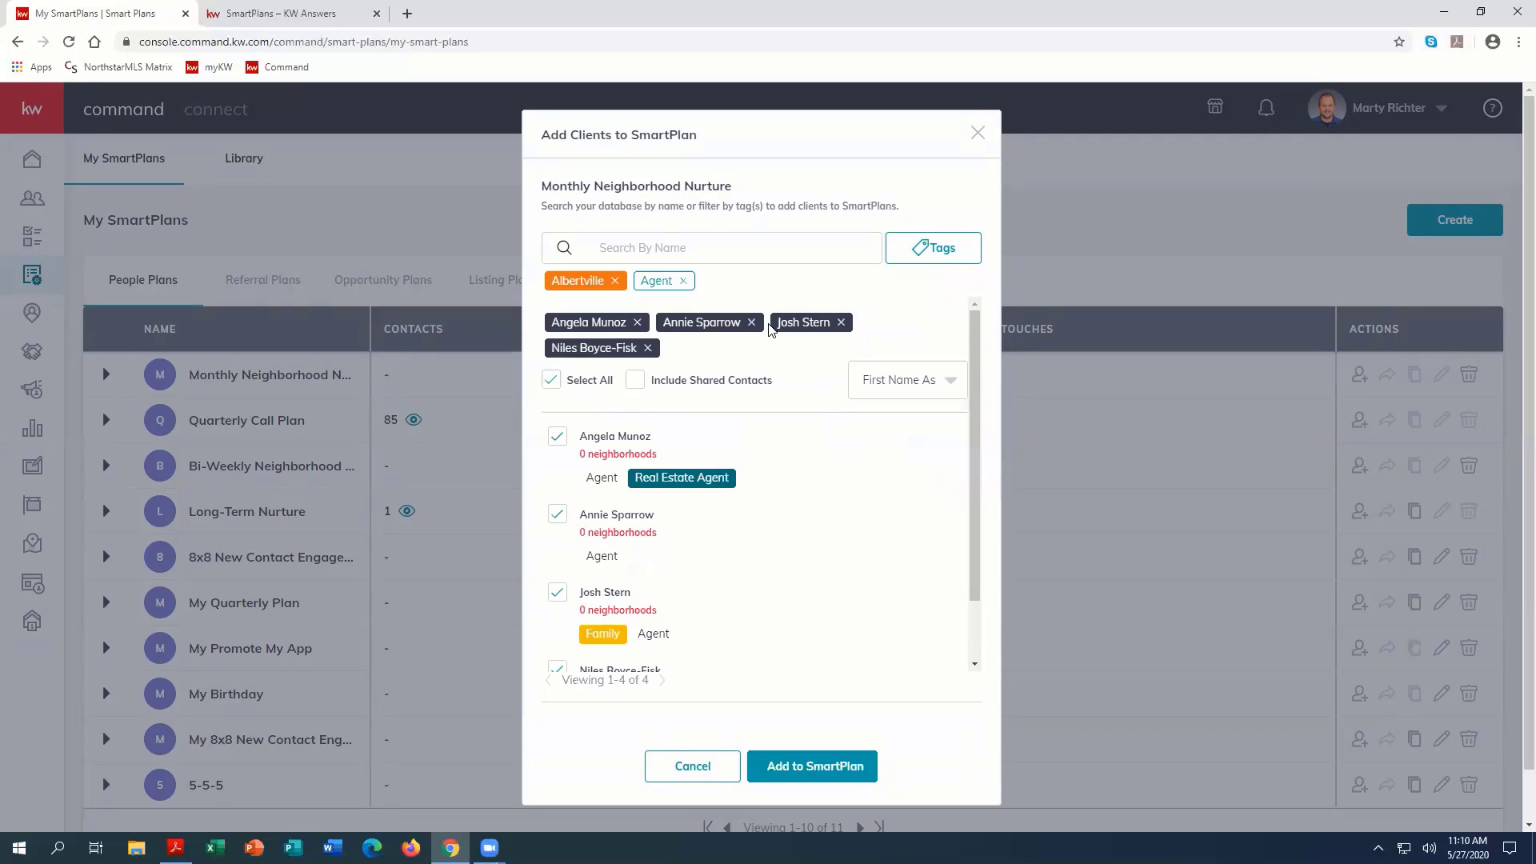
click(552, 380)
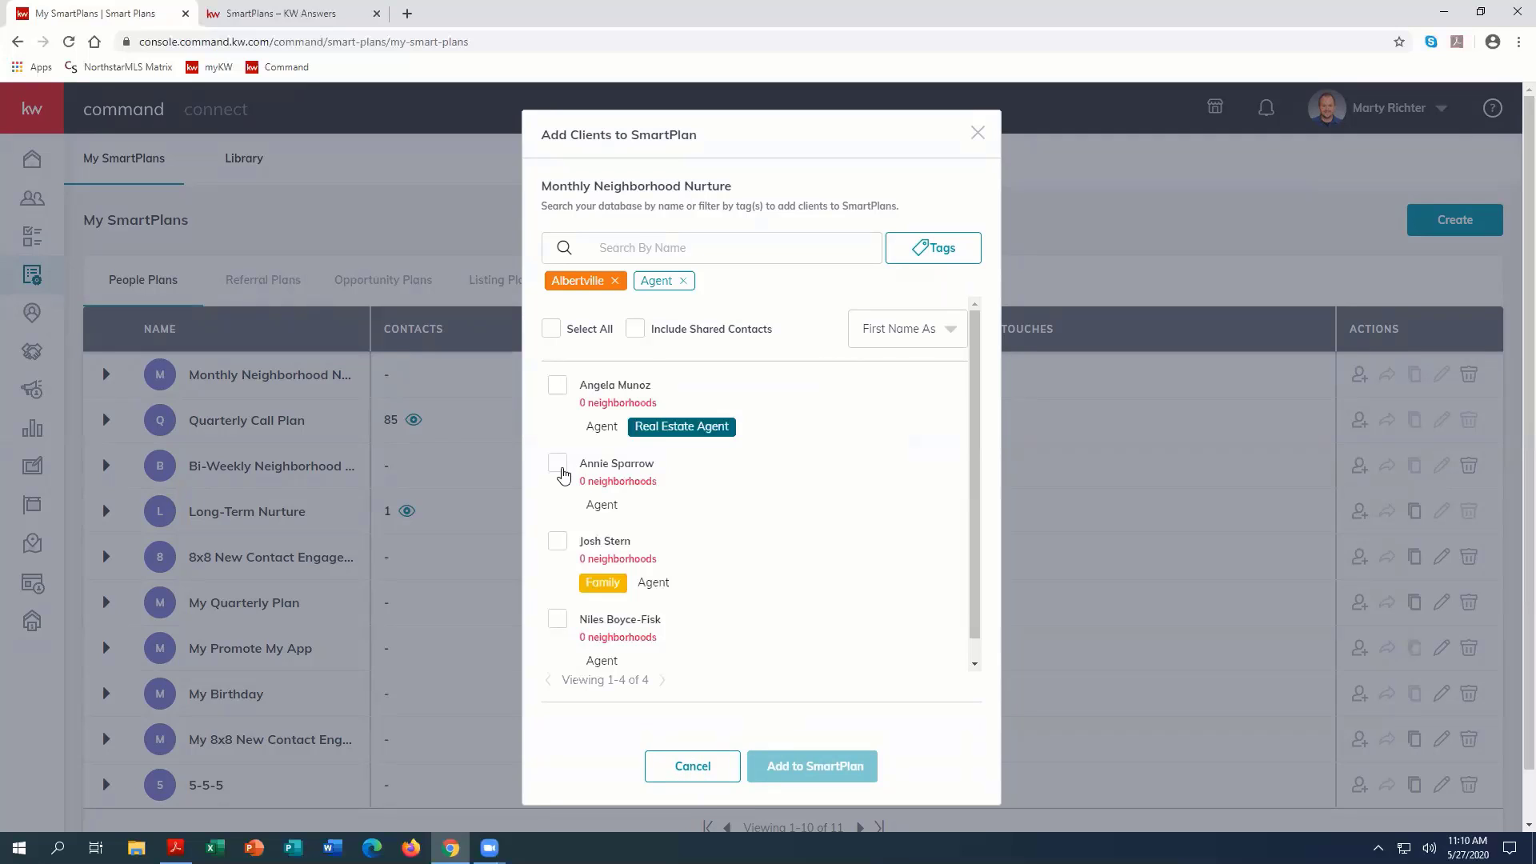
Step: Select the second filtered client for the plan, check the start options for a single contact, and return to the client list
click(559, 466)
click(806, 766)
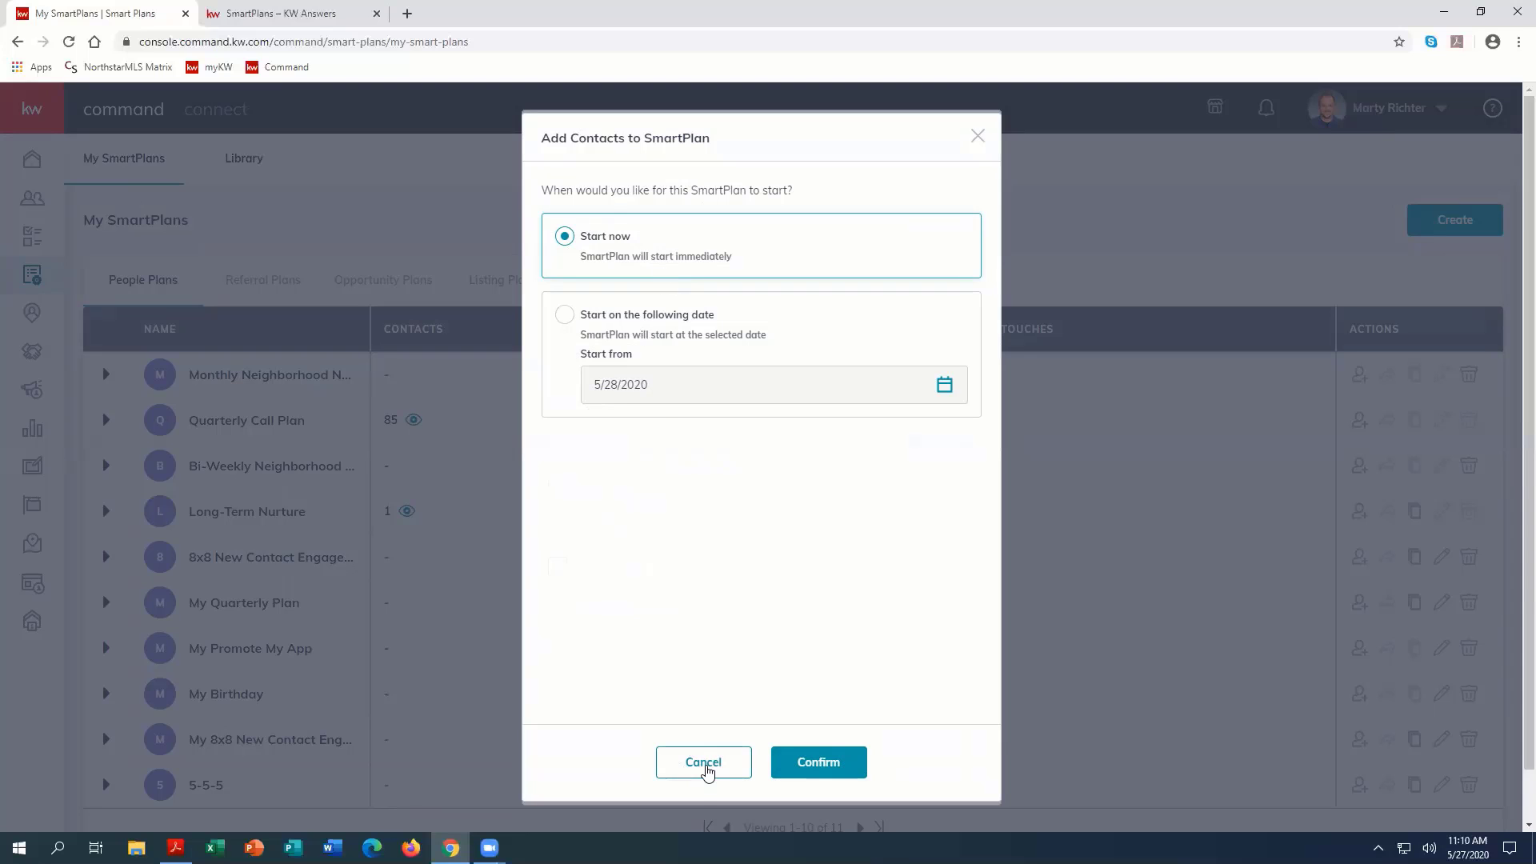
click(703, 761)
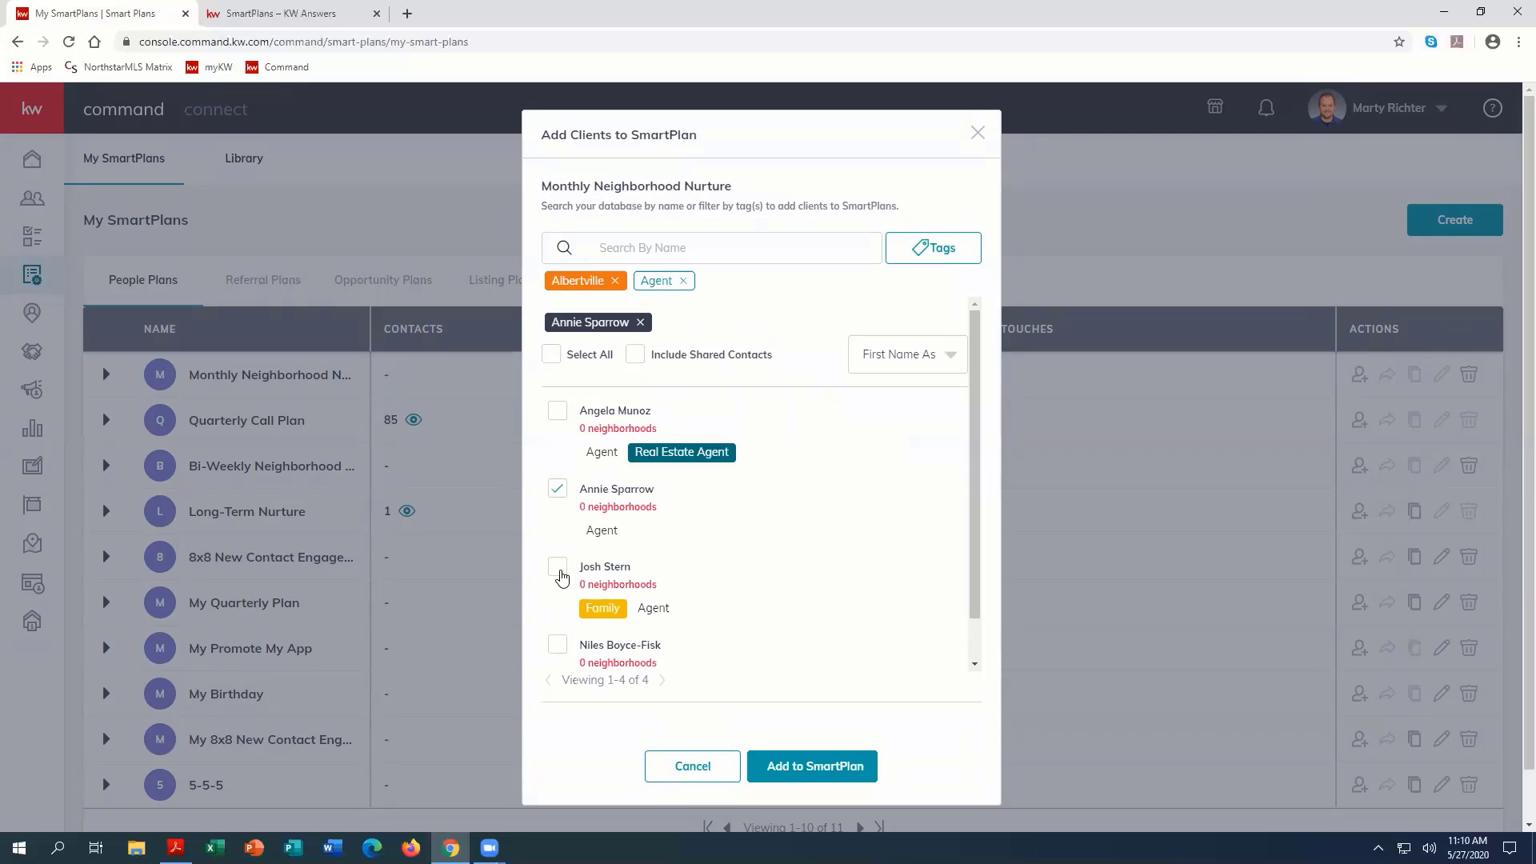
Step: Select the third client as well, try staggering the start with a maximum of 5 contacts per day, and cancel adding clients
click(557, 567)
click(792, 768)
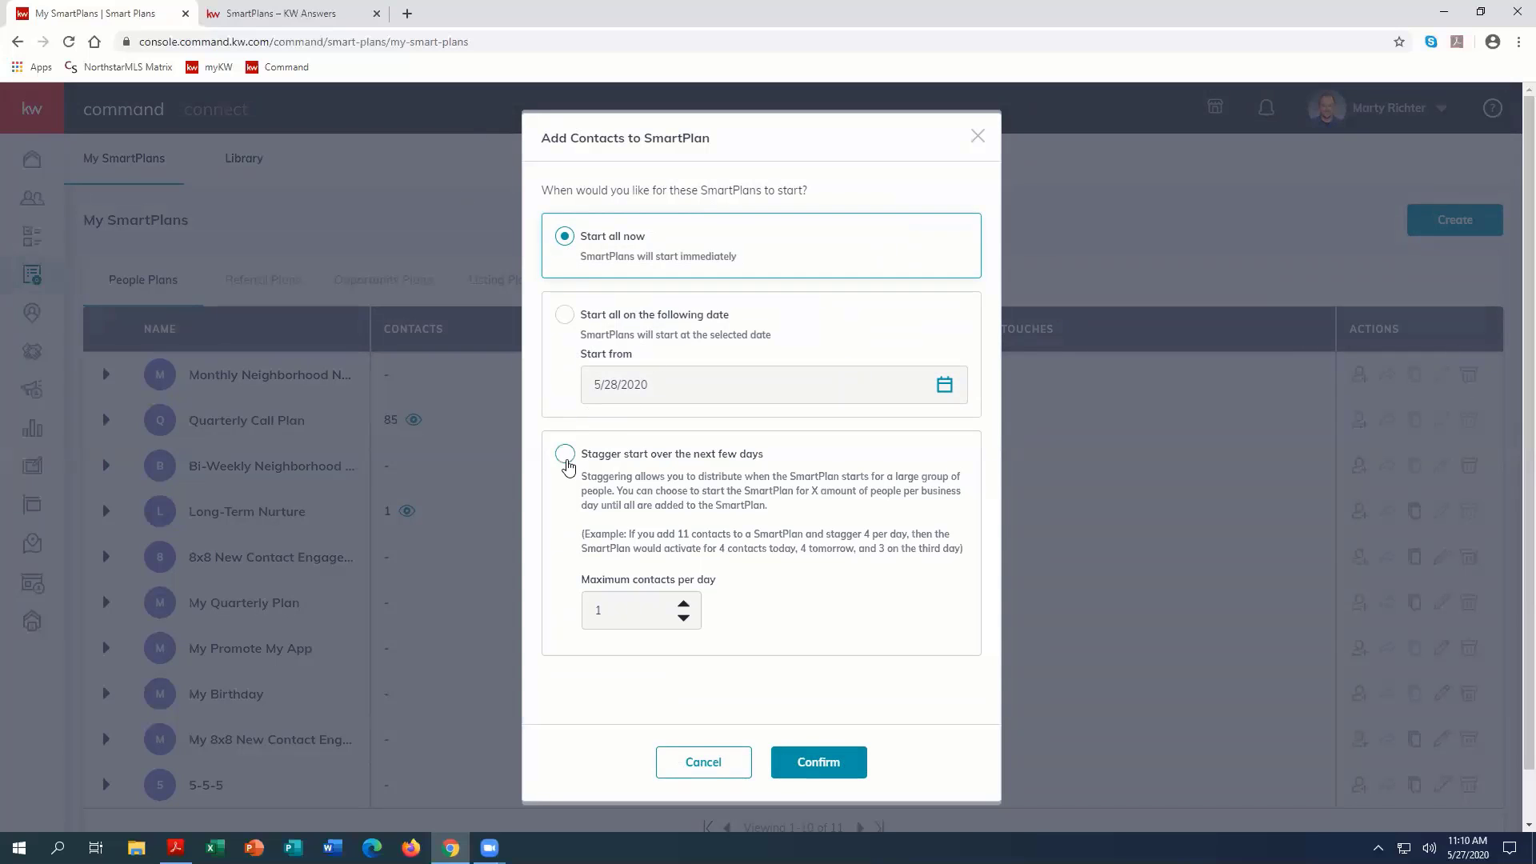
click(565, 454)
click(683, 604)
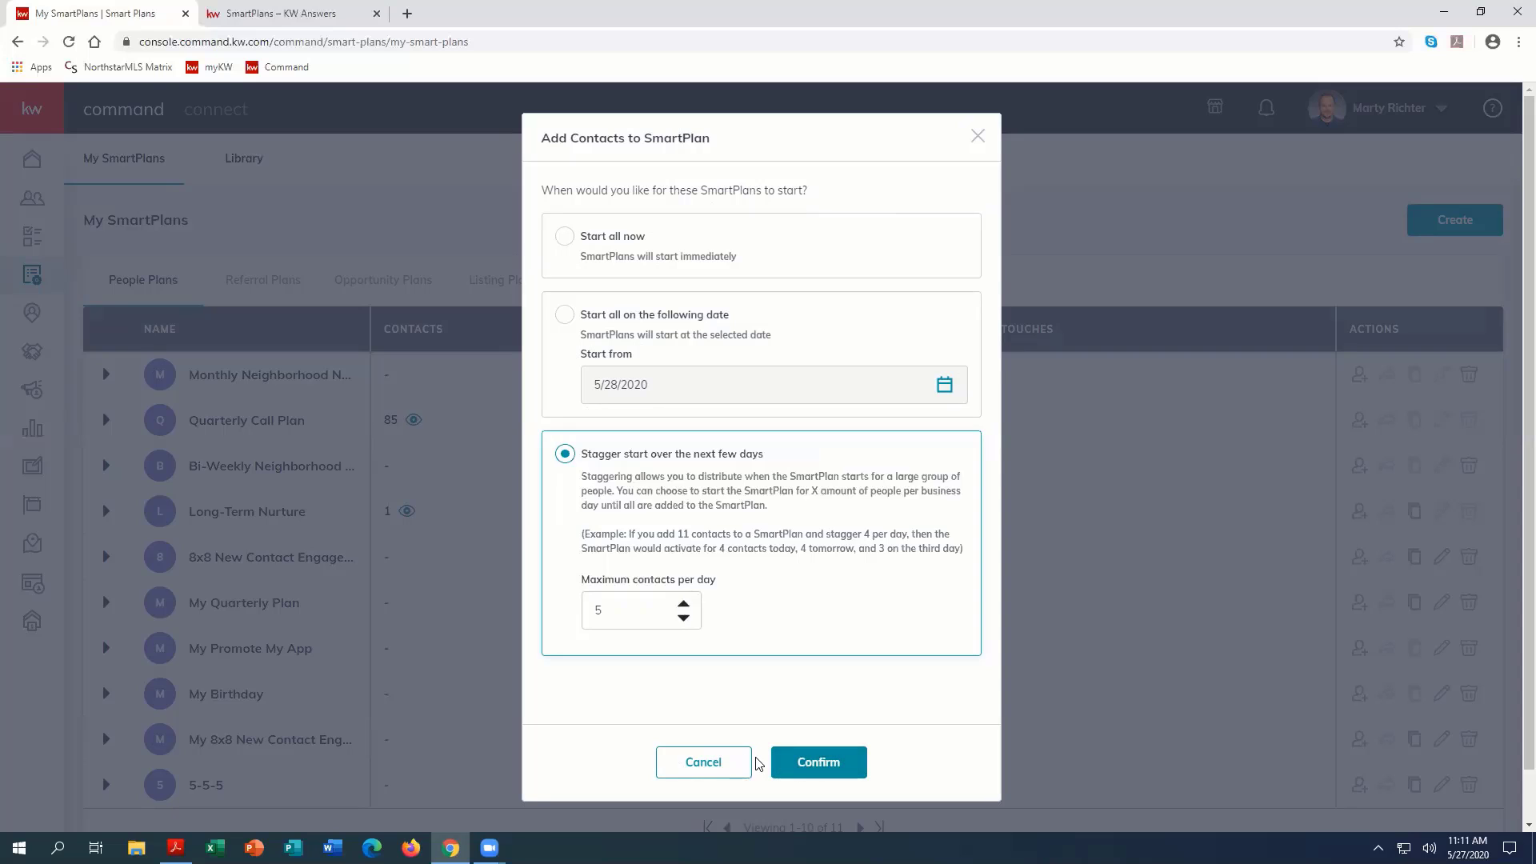
click(720, 768)
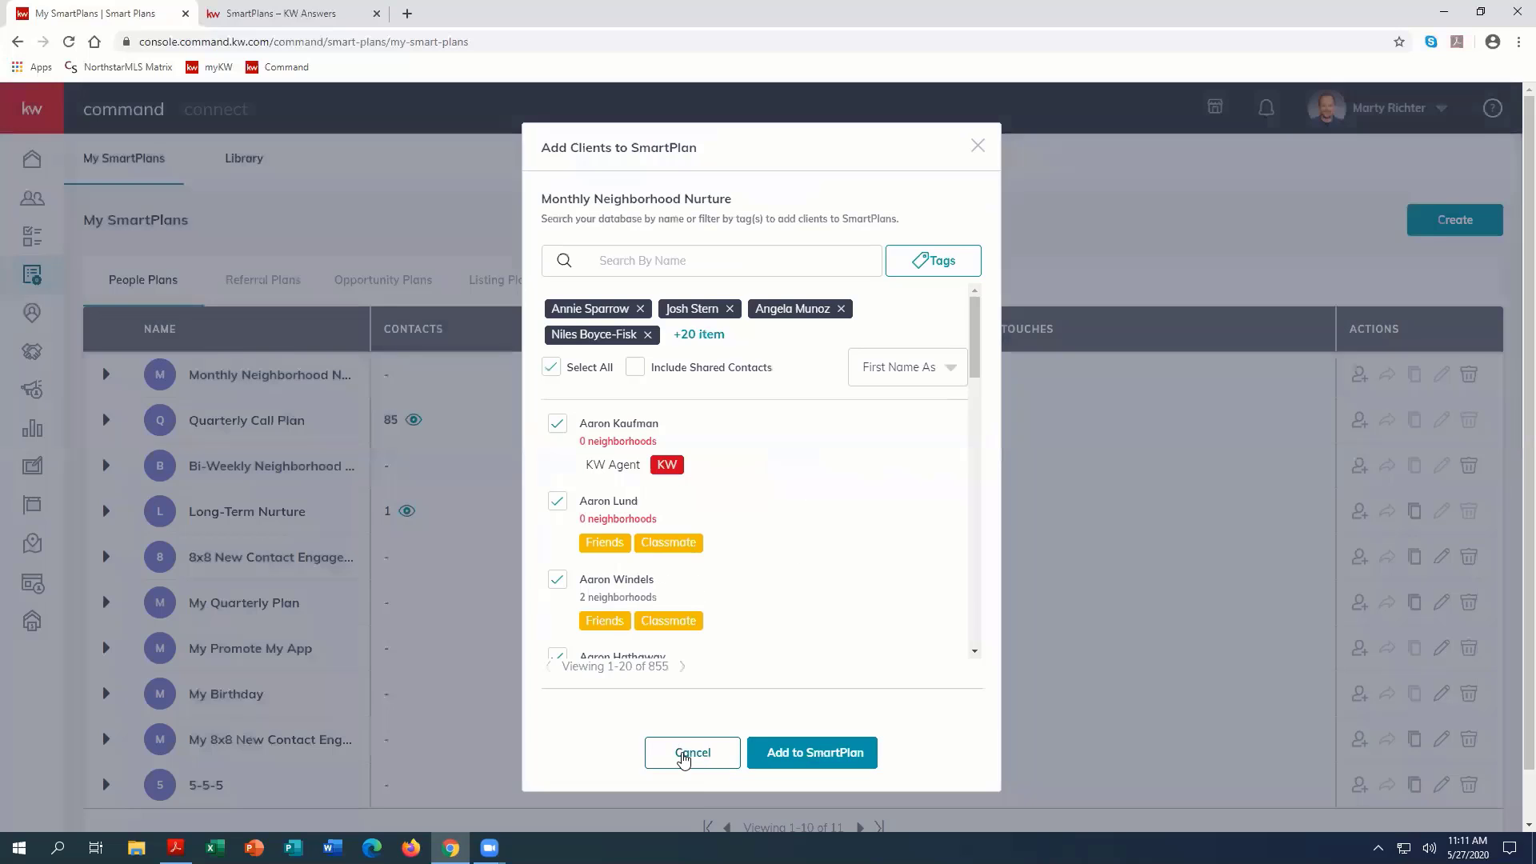
click(685, 755)
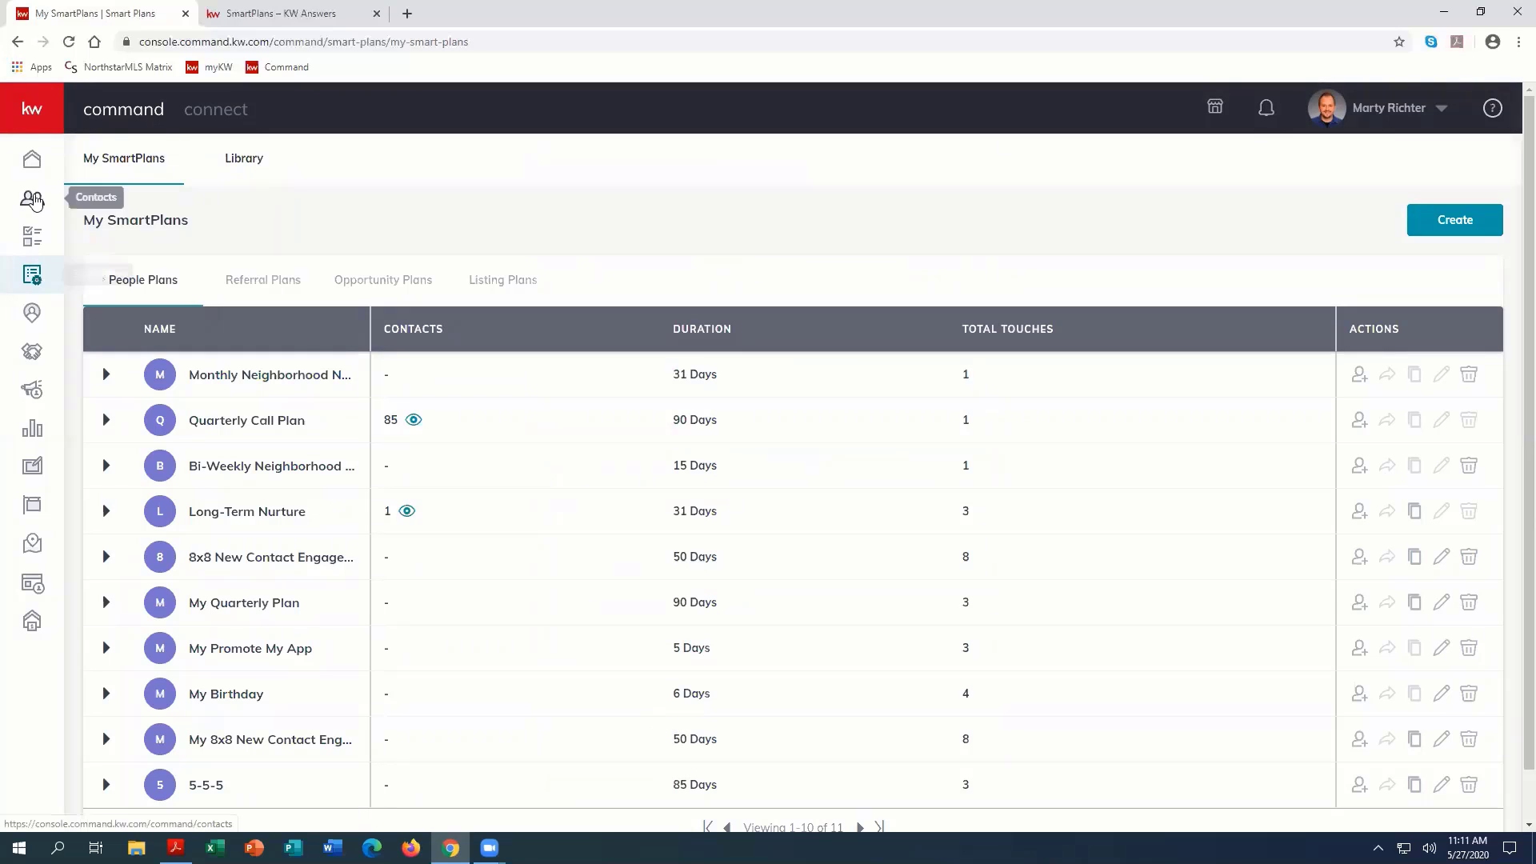
Step: Open the Contacts database and select the first, second and fifth contacts in the list
click(34, 202)
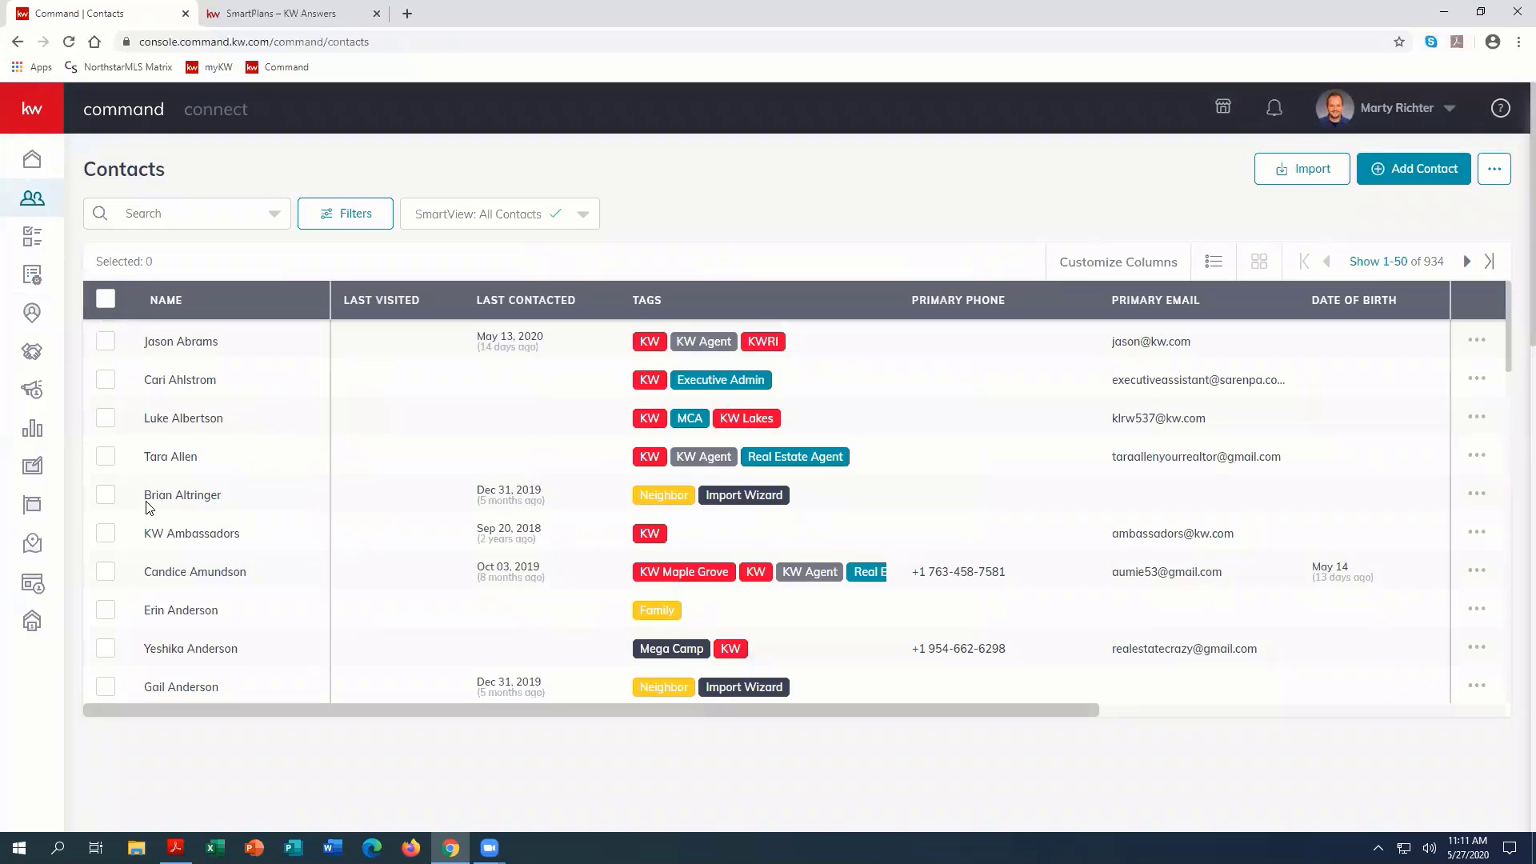
click(105, 494)
click(106, 379)
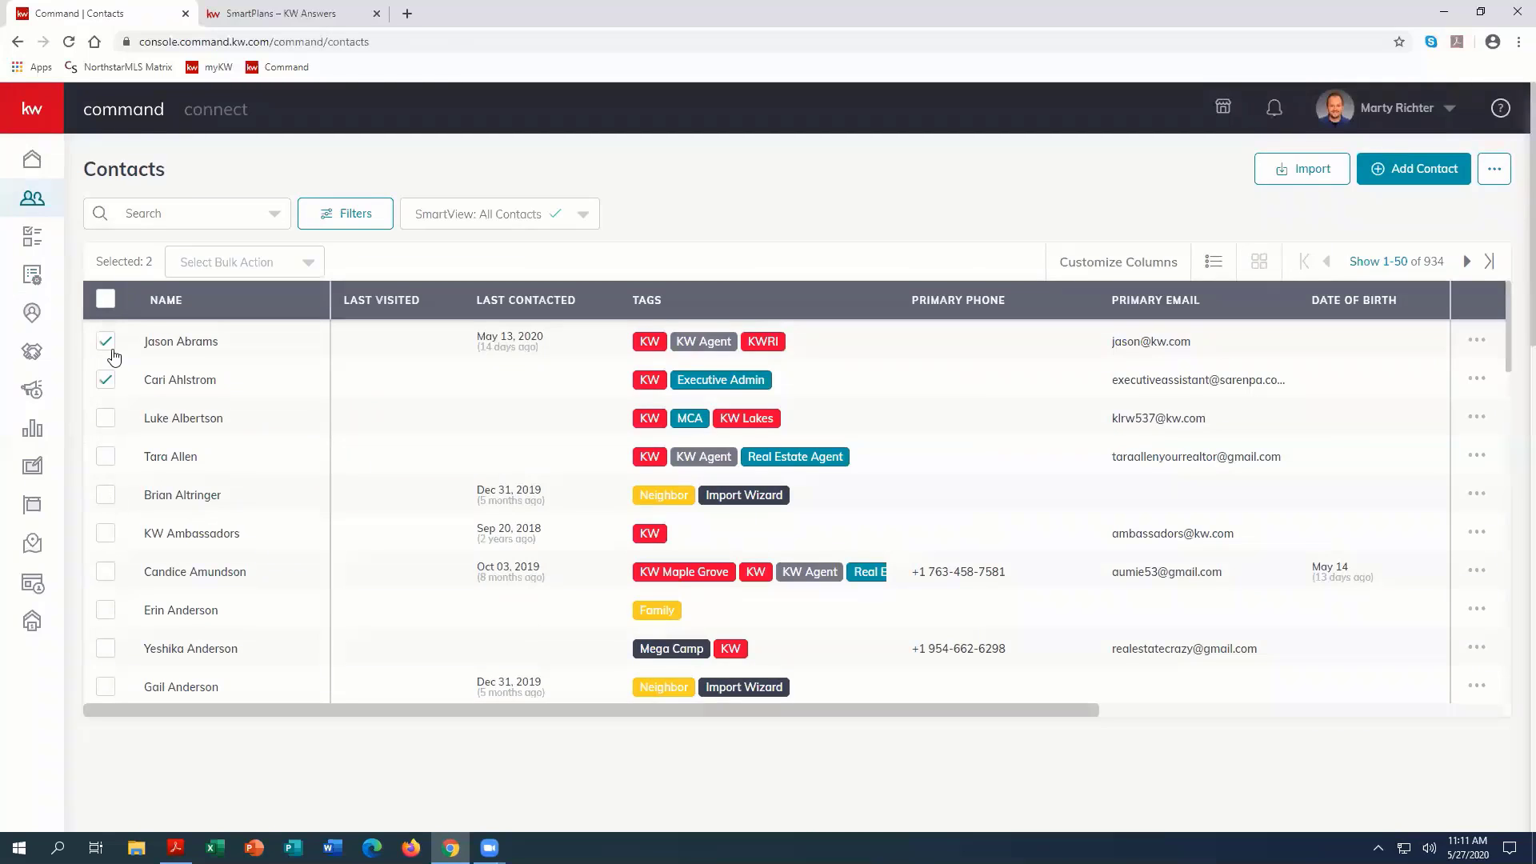
click(106, 341)
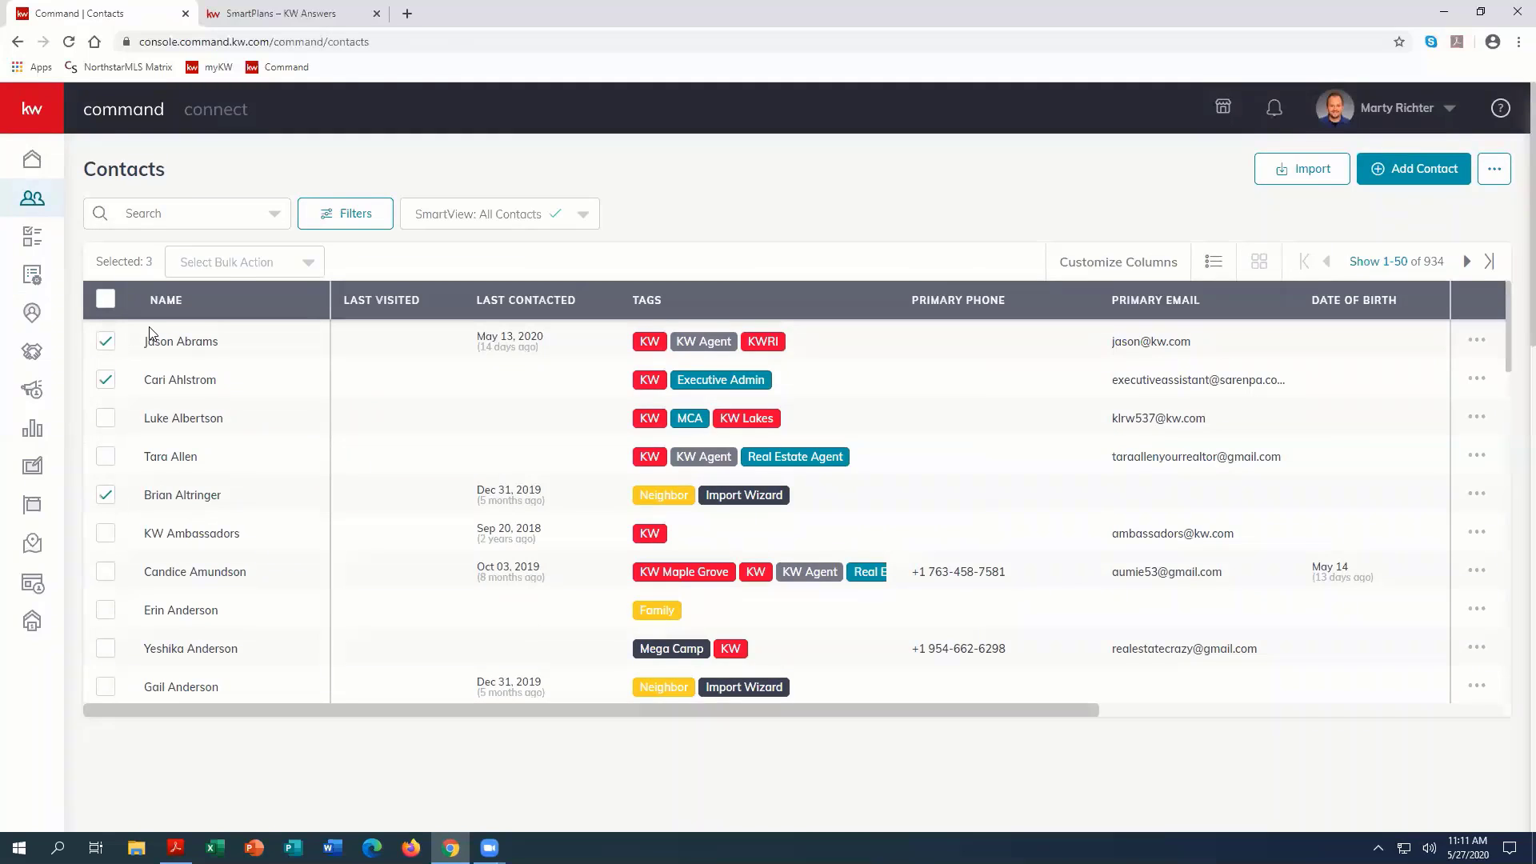
Step: Try adding the selected contacts in bulk to the Monthly Neighborhood plan, cancel at the start options, and return to the contact list
click(233, 267)
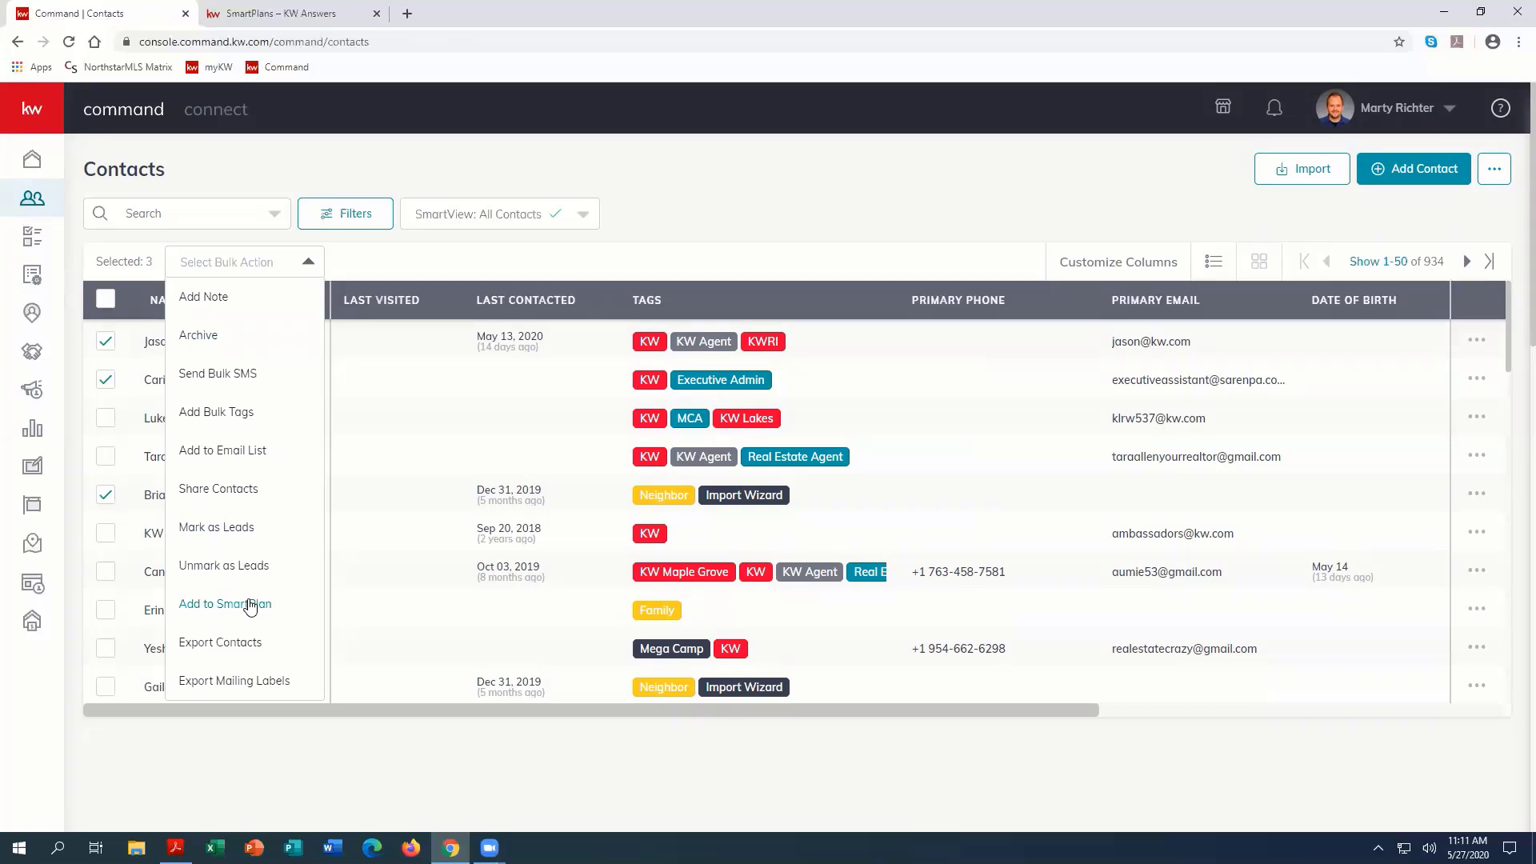
click(249, 606)
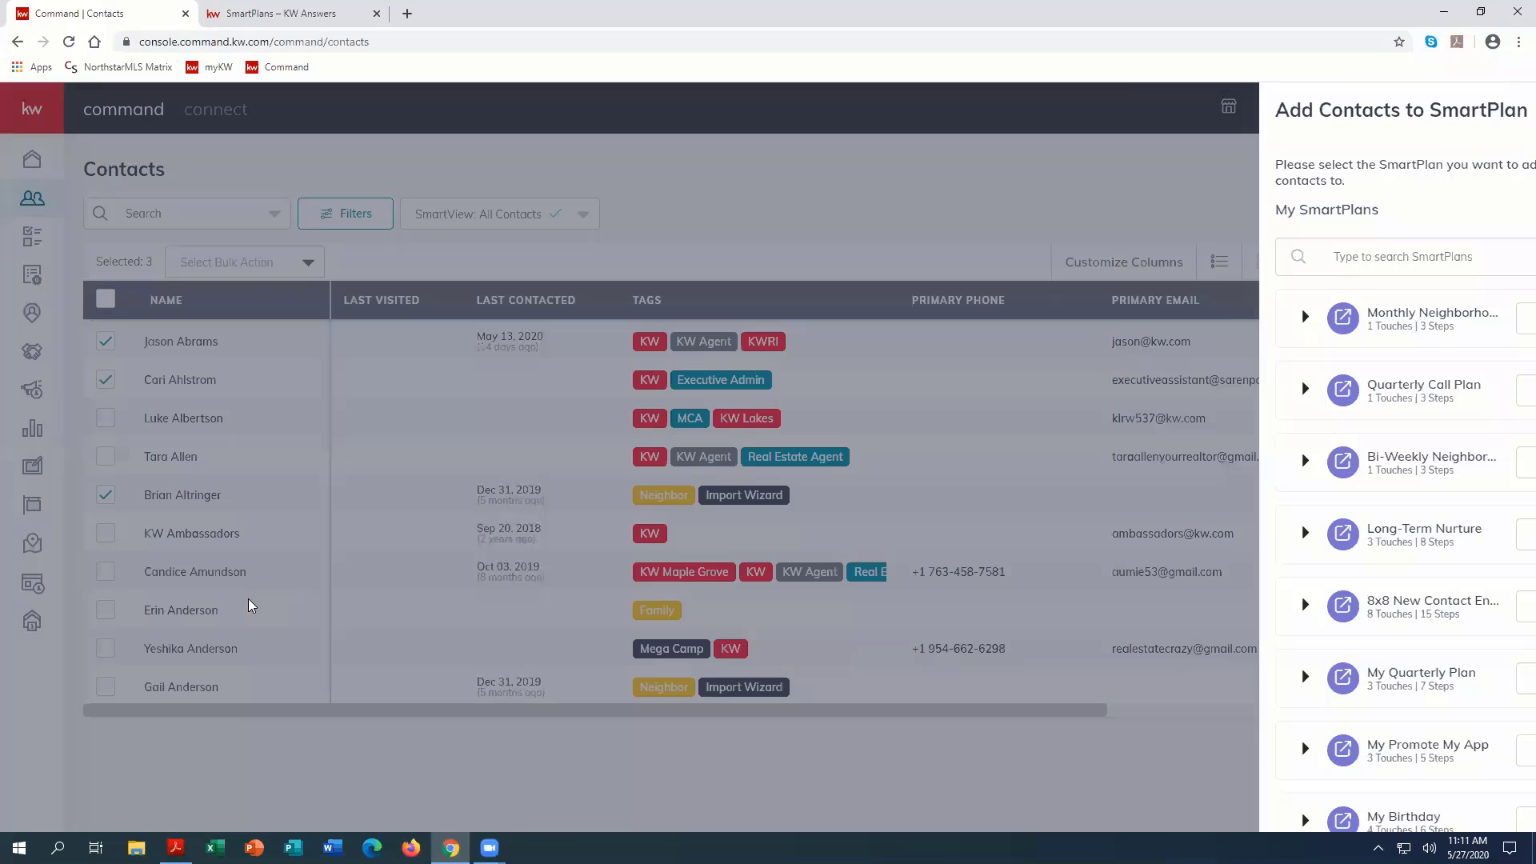
click(1438, 319)
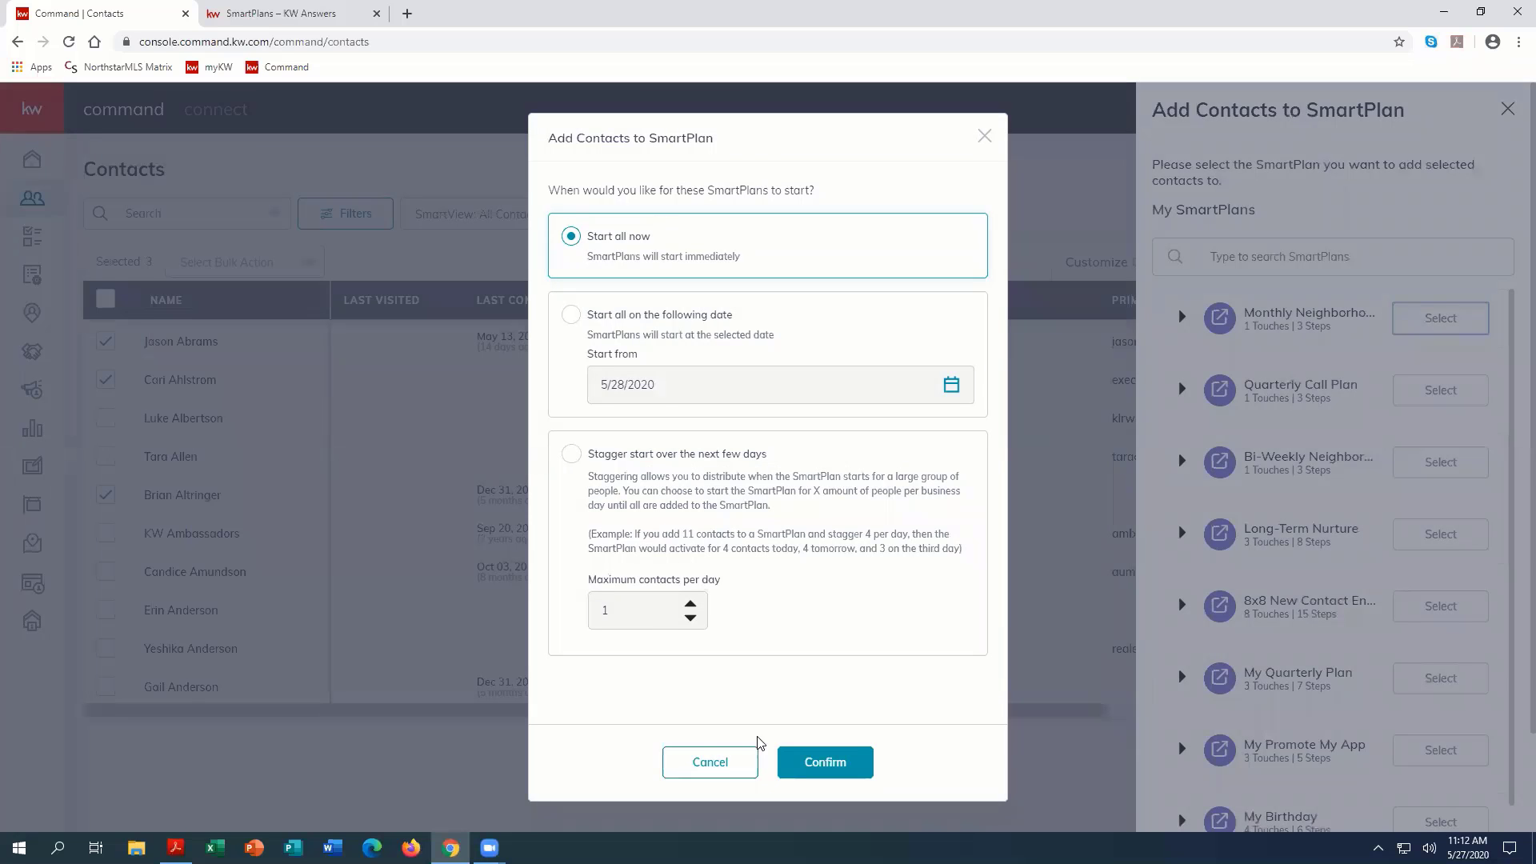
click(725, 762)
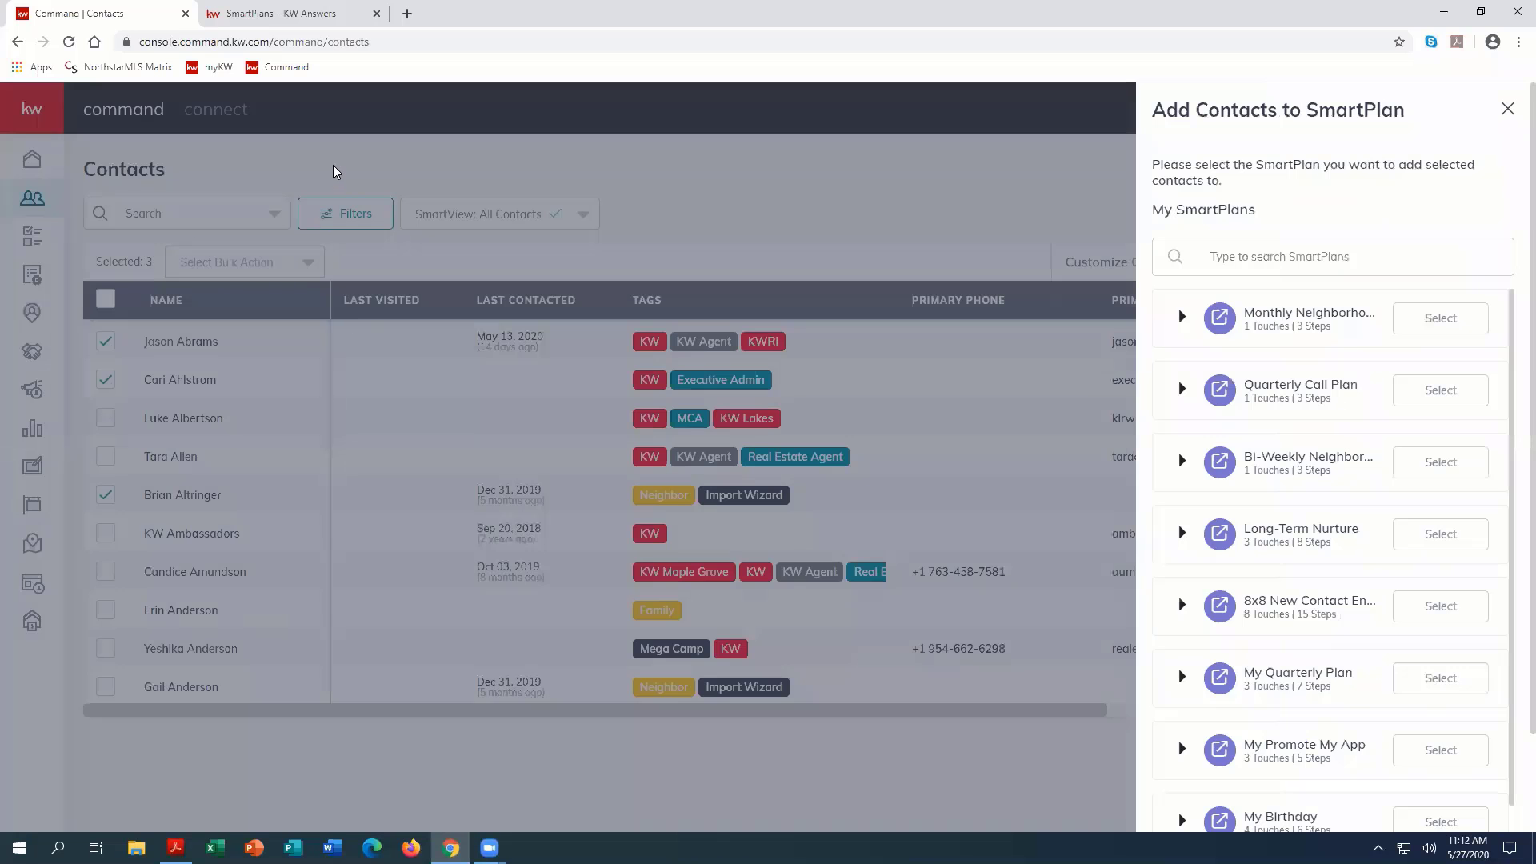
click(455, 195)
click(106, 379)
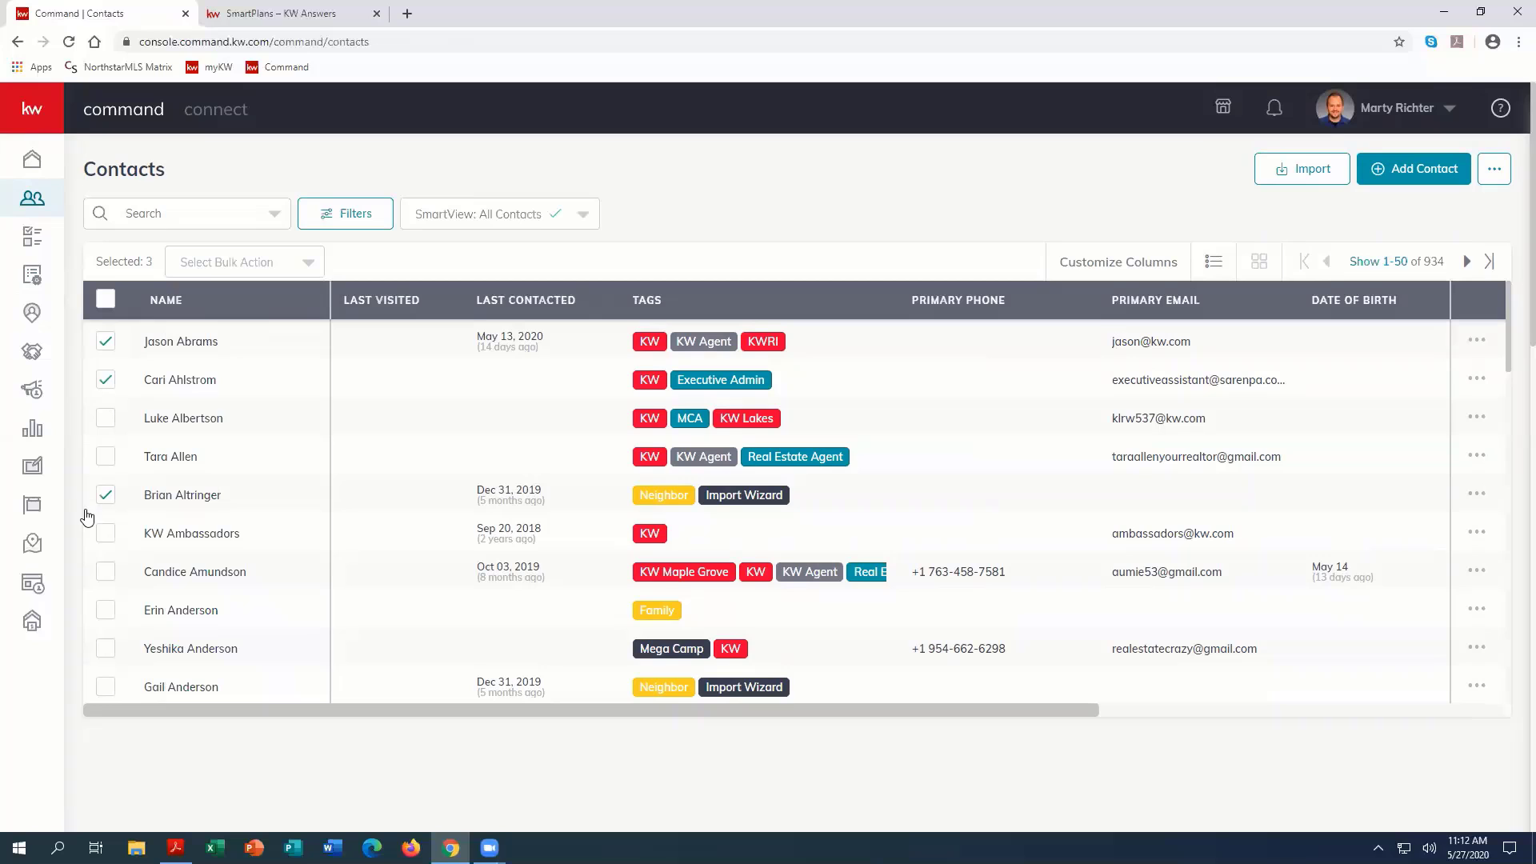
Step: Open the first contact's record and start adding this contact to a SmartPlan
click(173, 343)
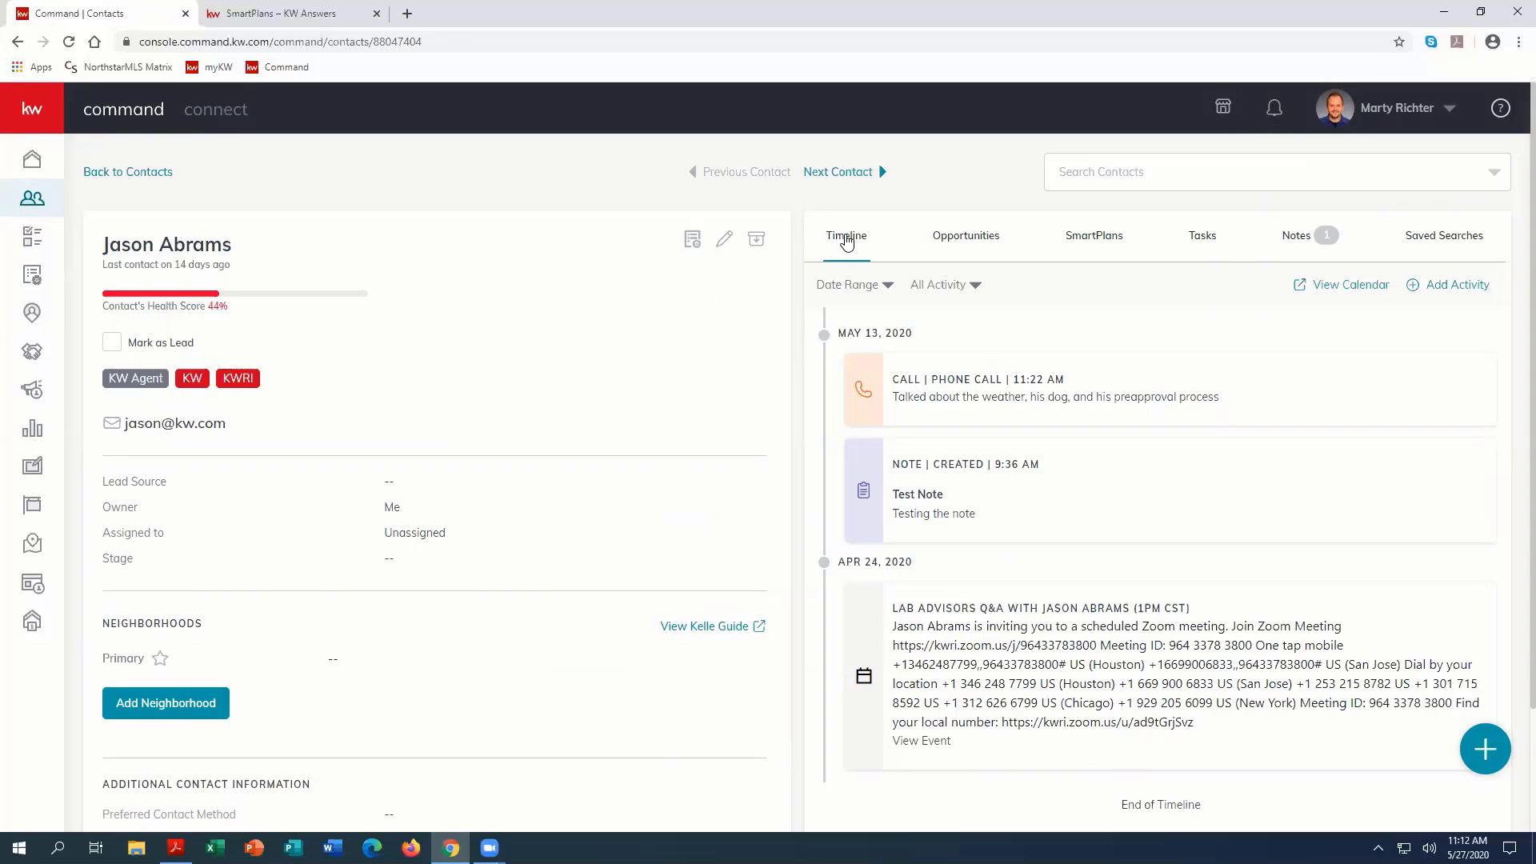
click(1095, 243)
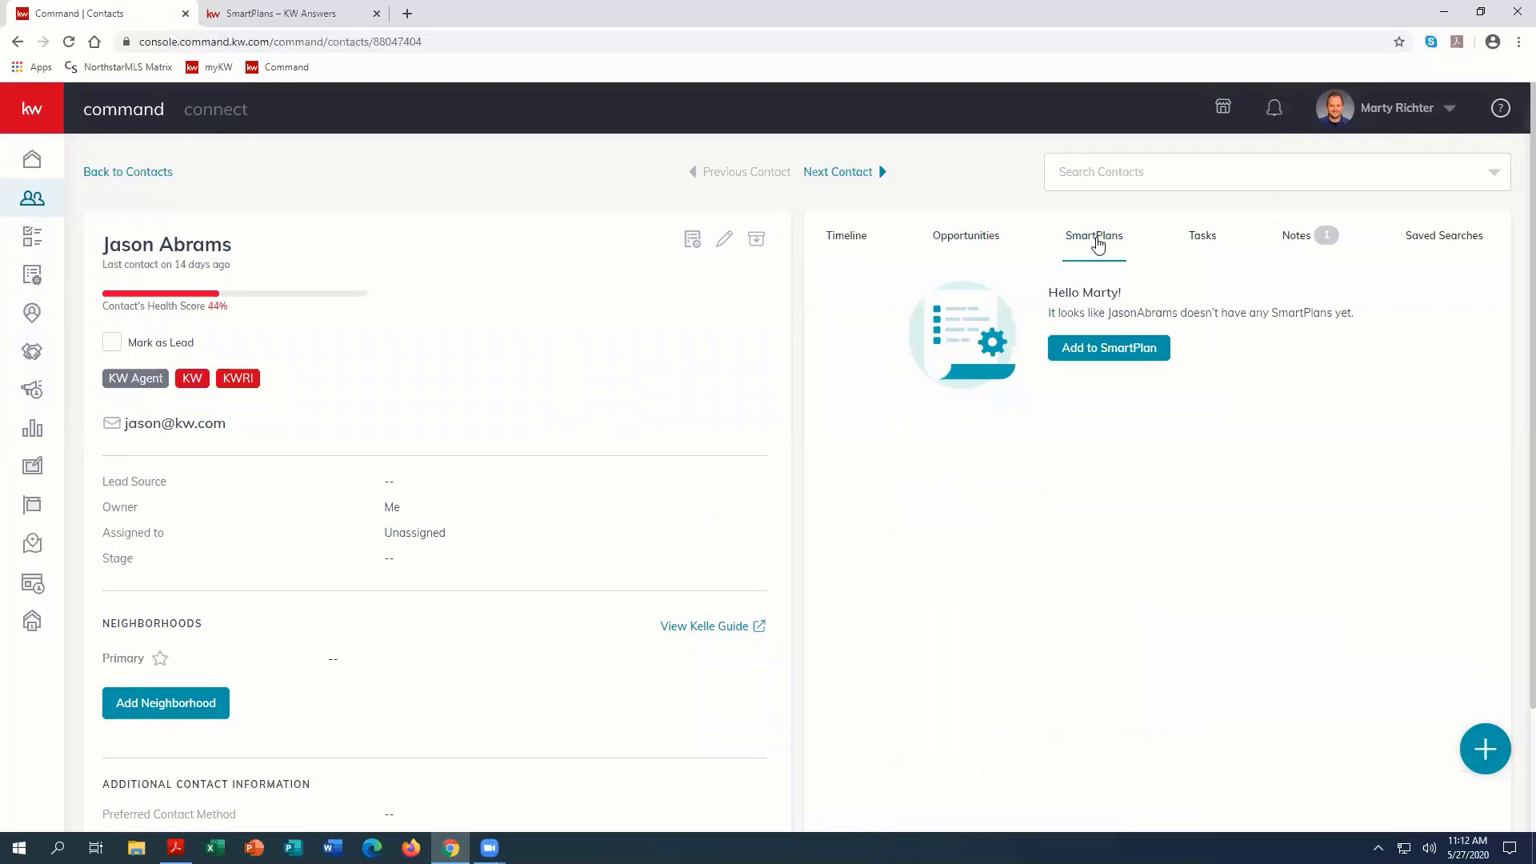
click(1107, 353)
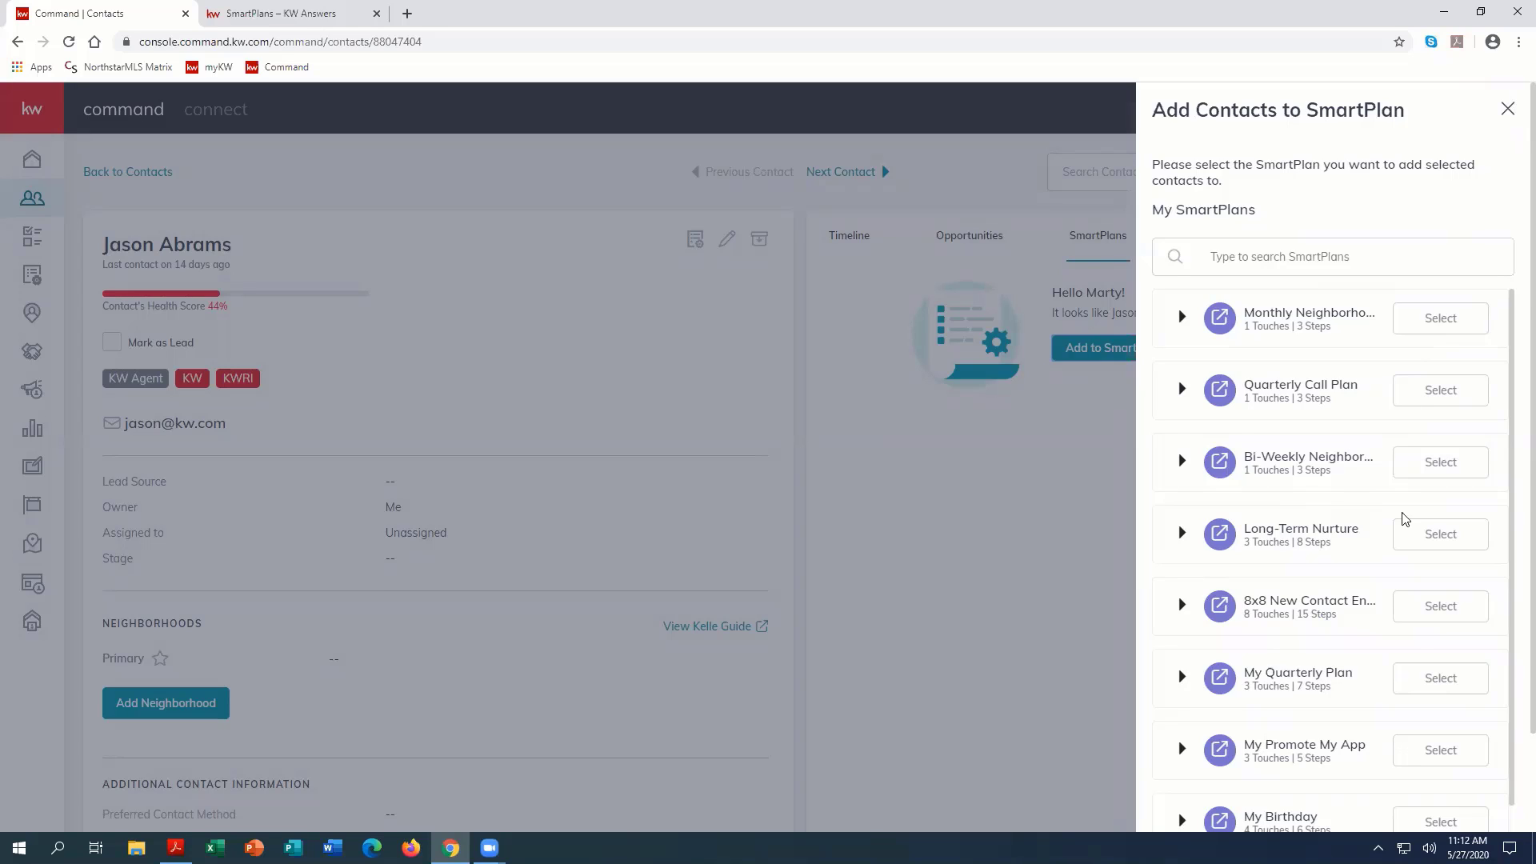
Step: Review the steps of the Long-Term Nurture plan in the plan list, and close the list without choosing a plan
mouse_move(1312, 529)
click(1183, 536)
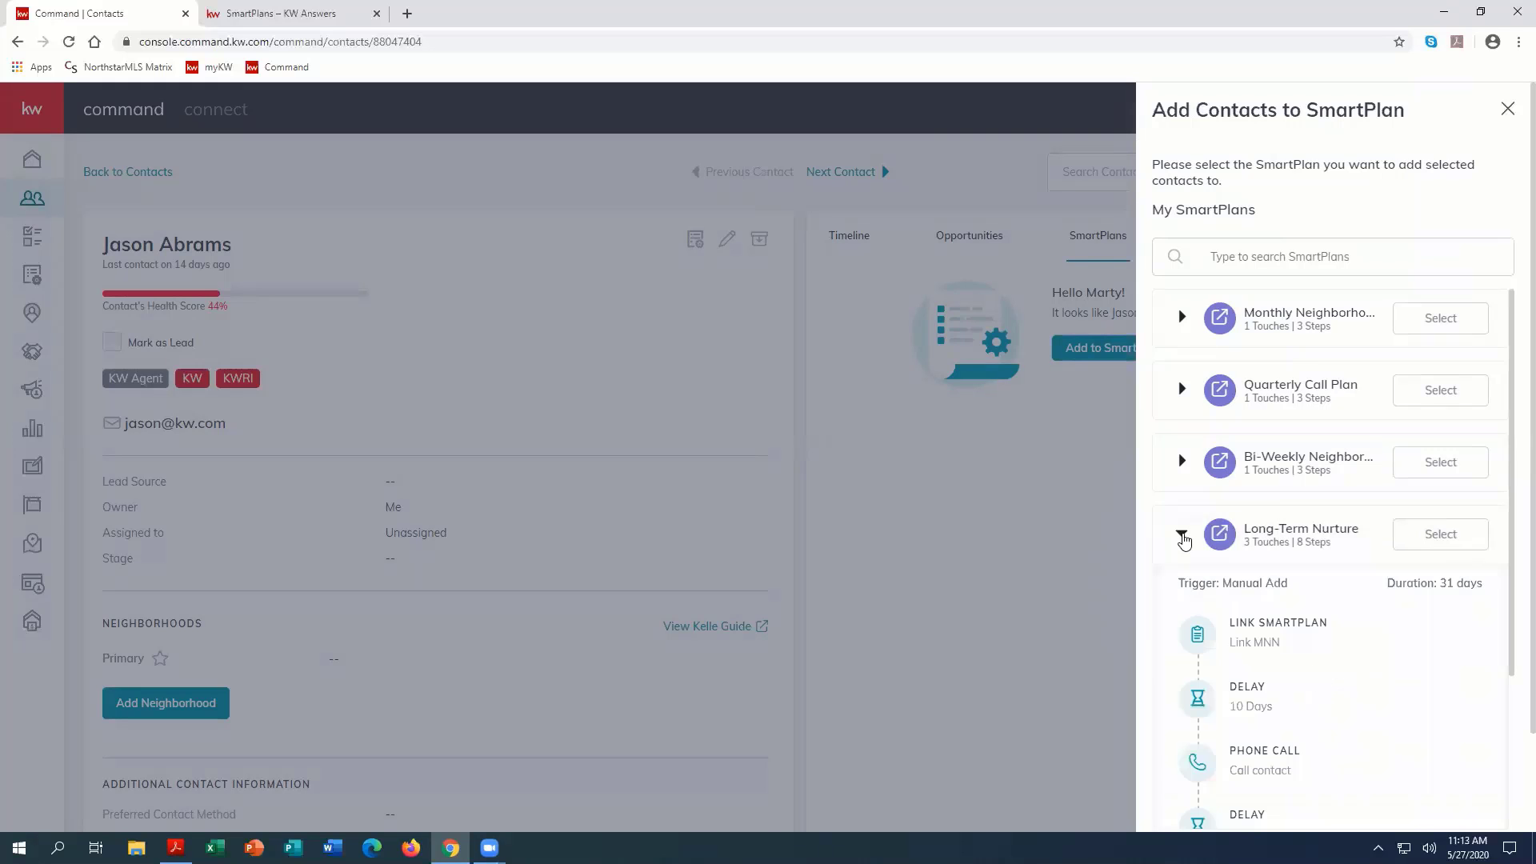
scroll(1304, 566, down, 2)
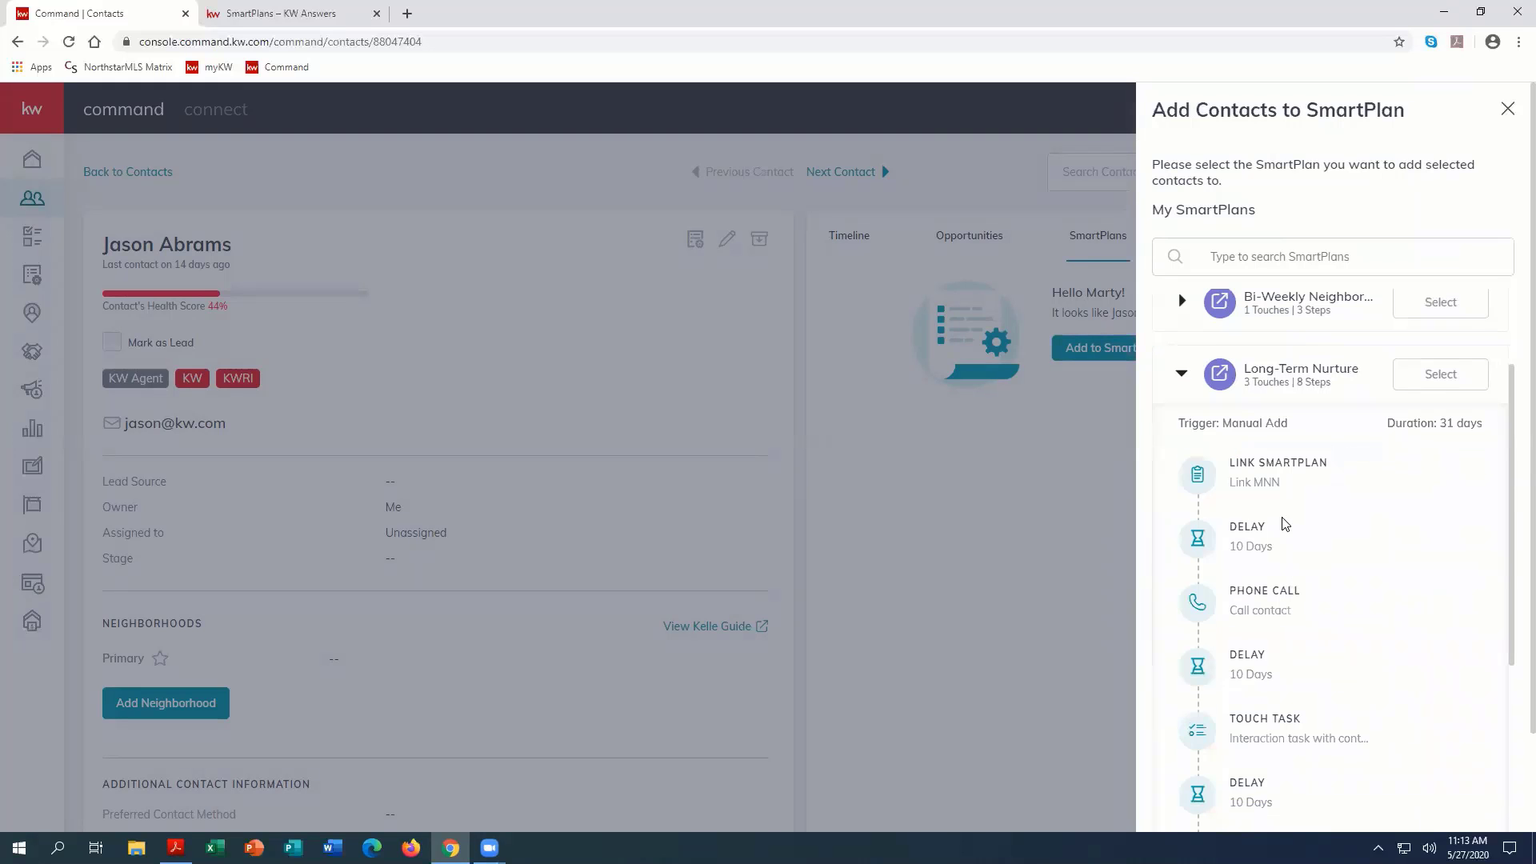
scroll(1283, 528, down, 2)
scroll(1295, 709, down, 2)
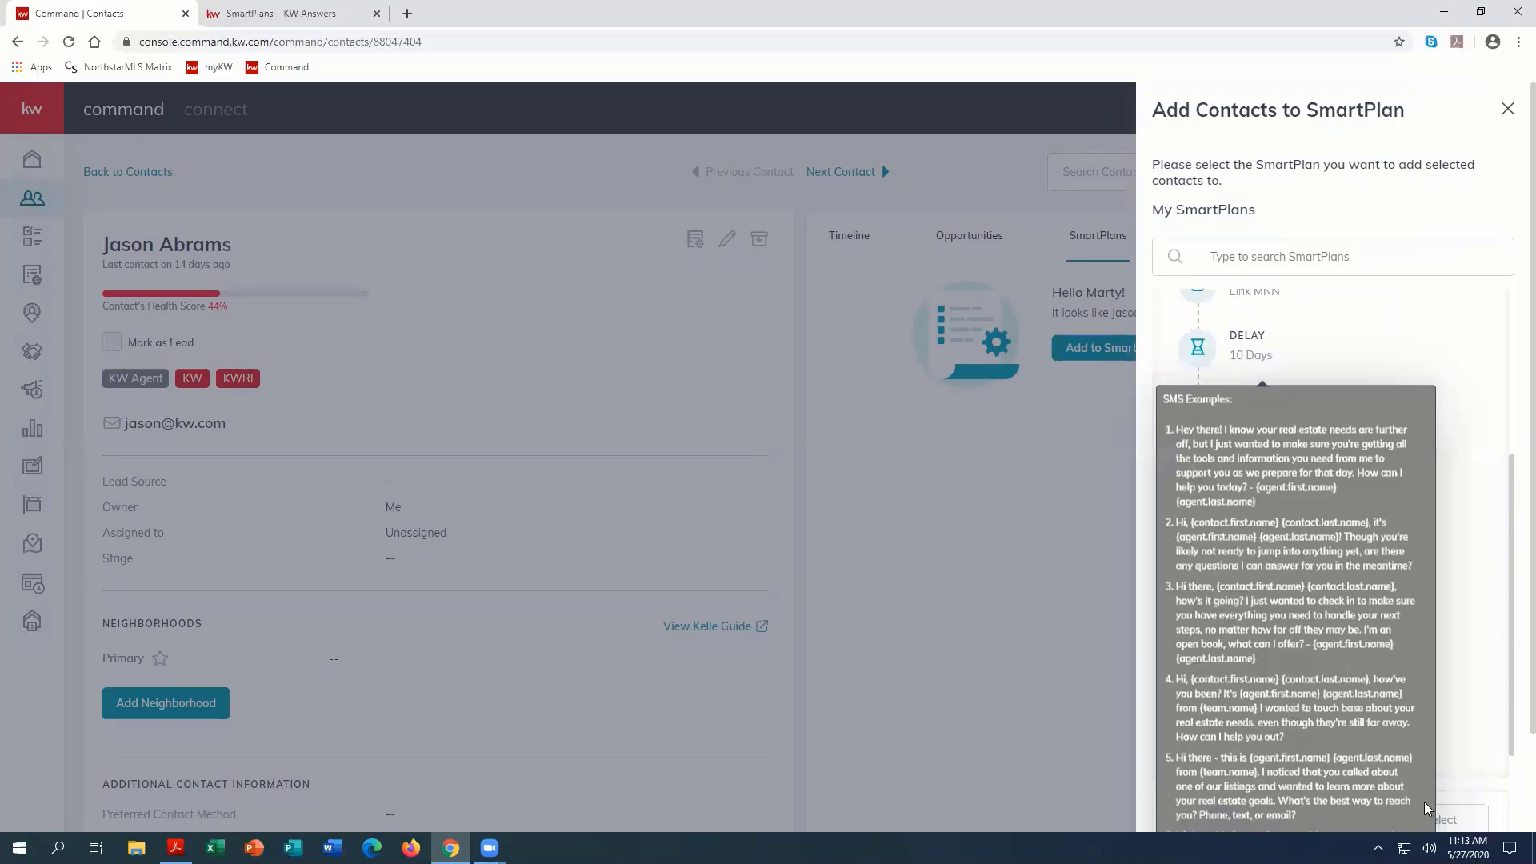
scroll(1327, 578, up, 2)
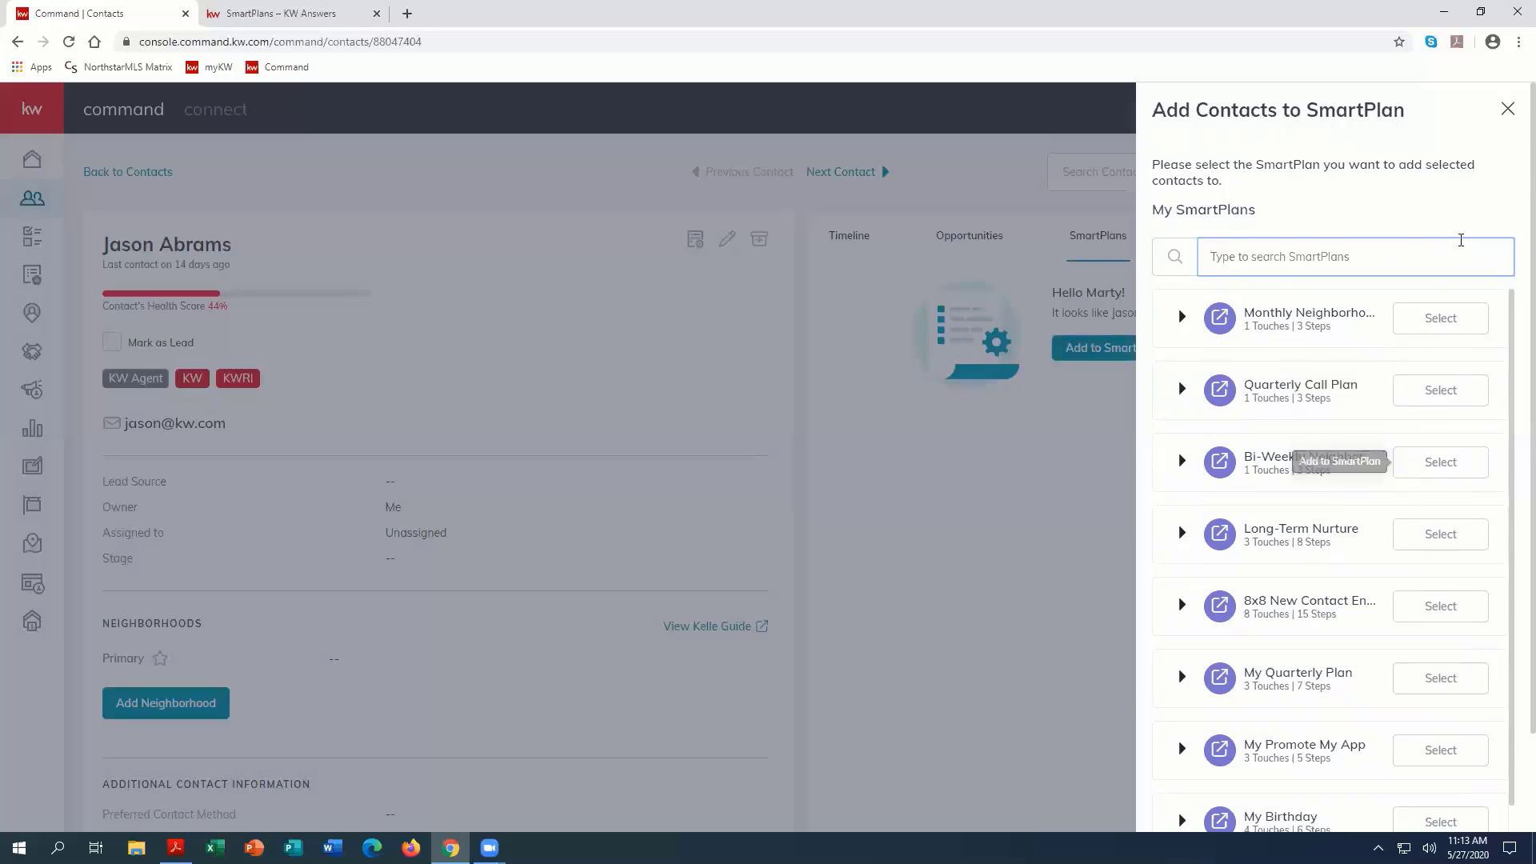
click(1507, 109)
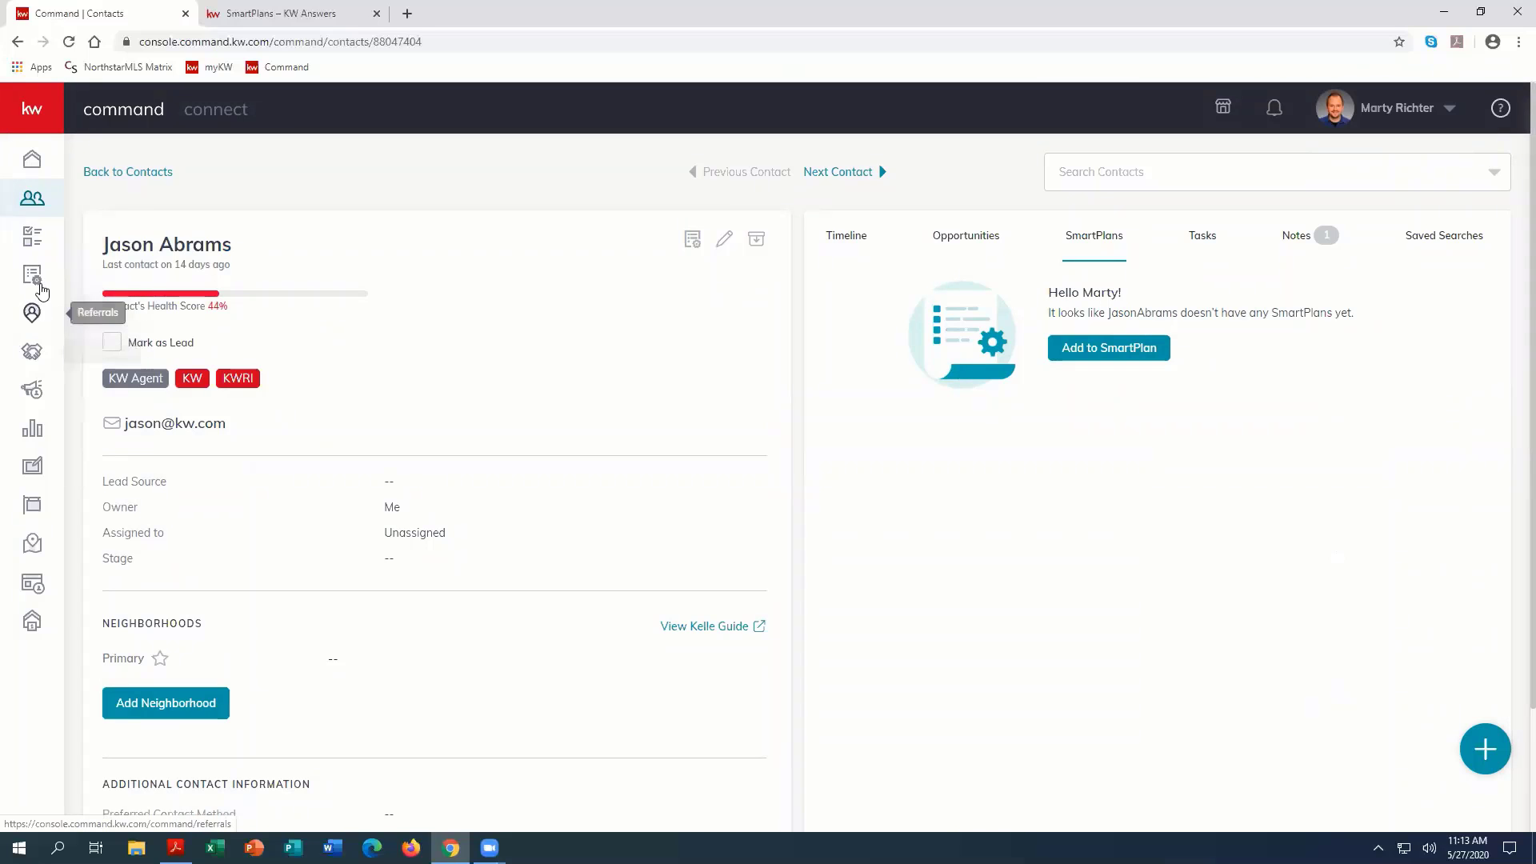
Step: Return to My SmartPlans and create a new SmartPlan named My Website Link
click(32, 280)
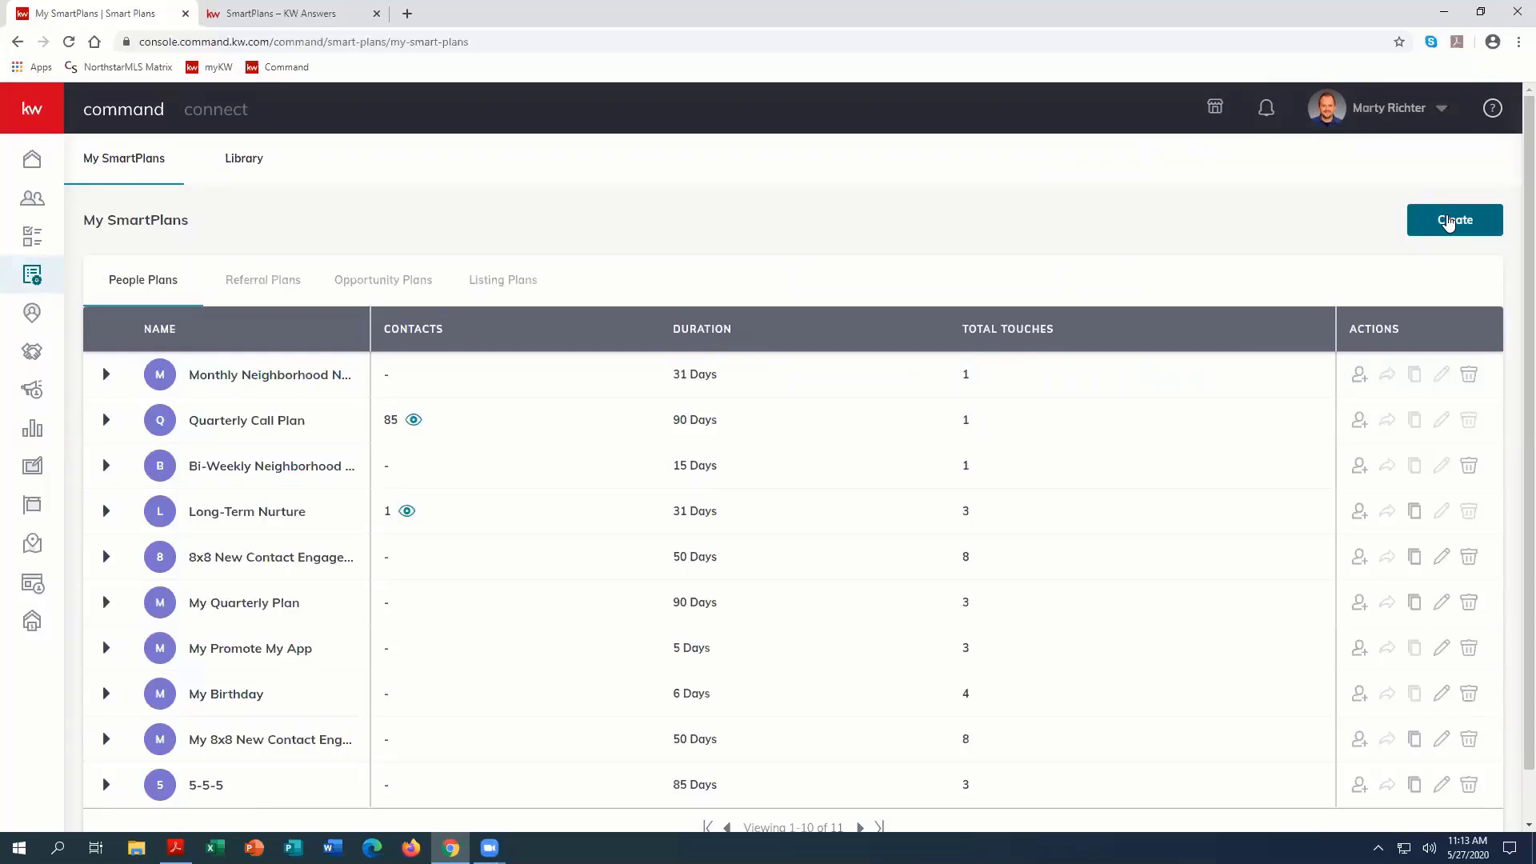
click(1449, 224)
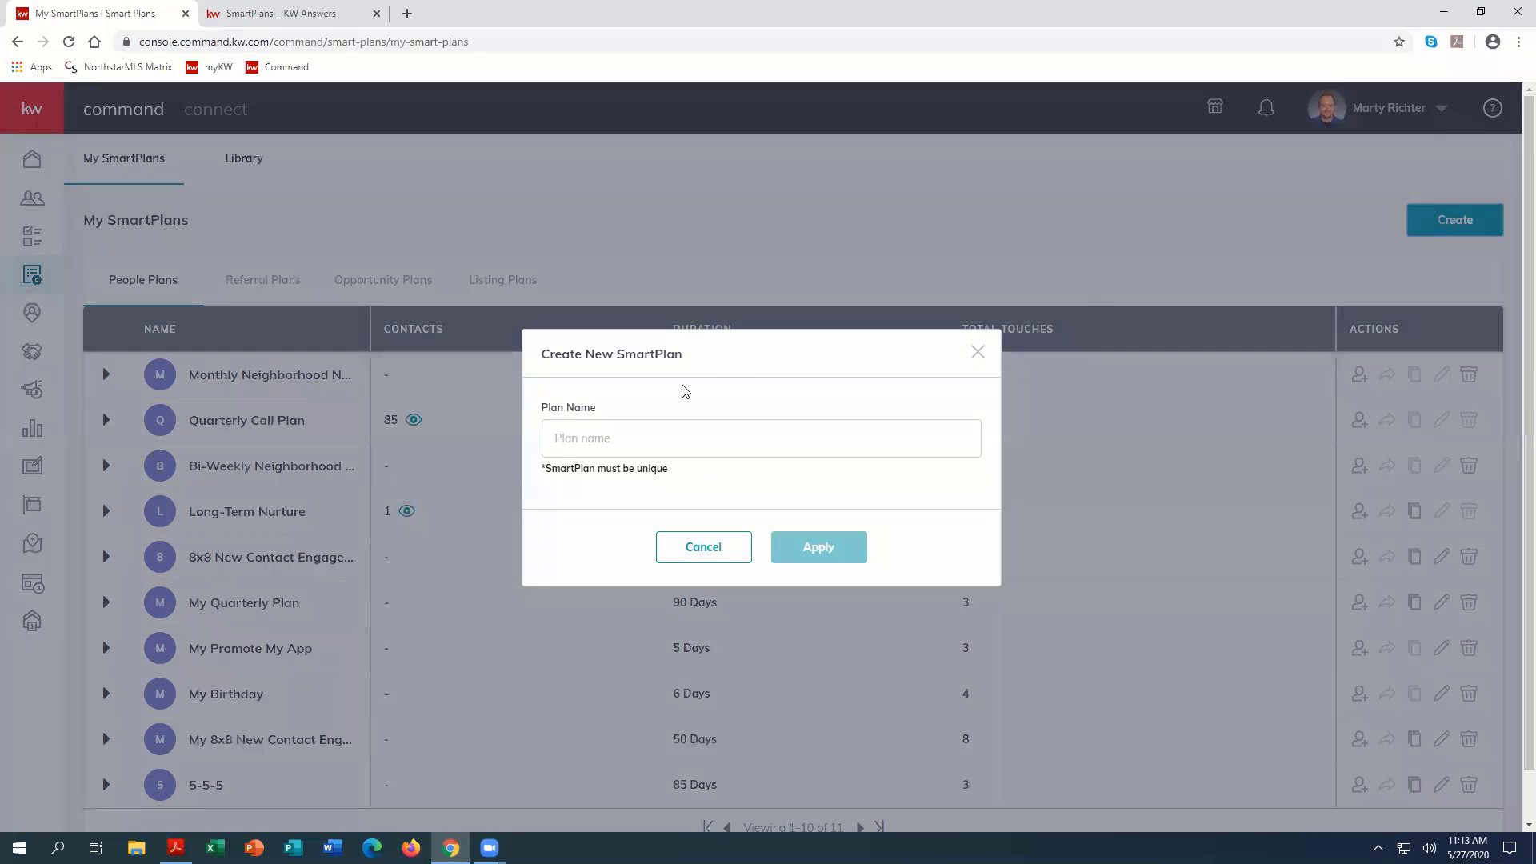
click(590, 440)
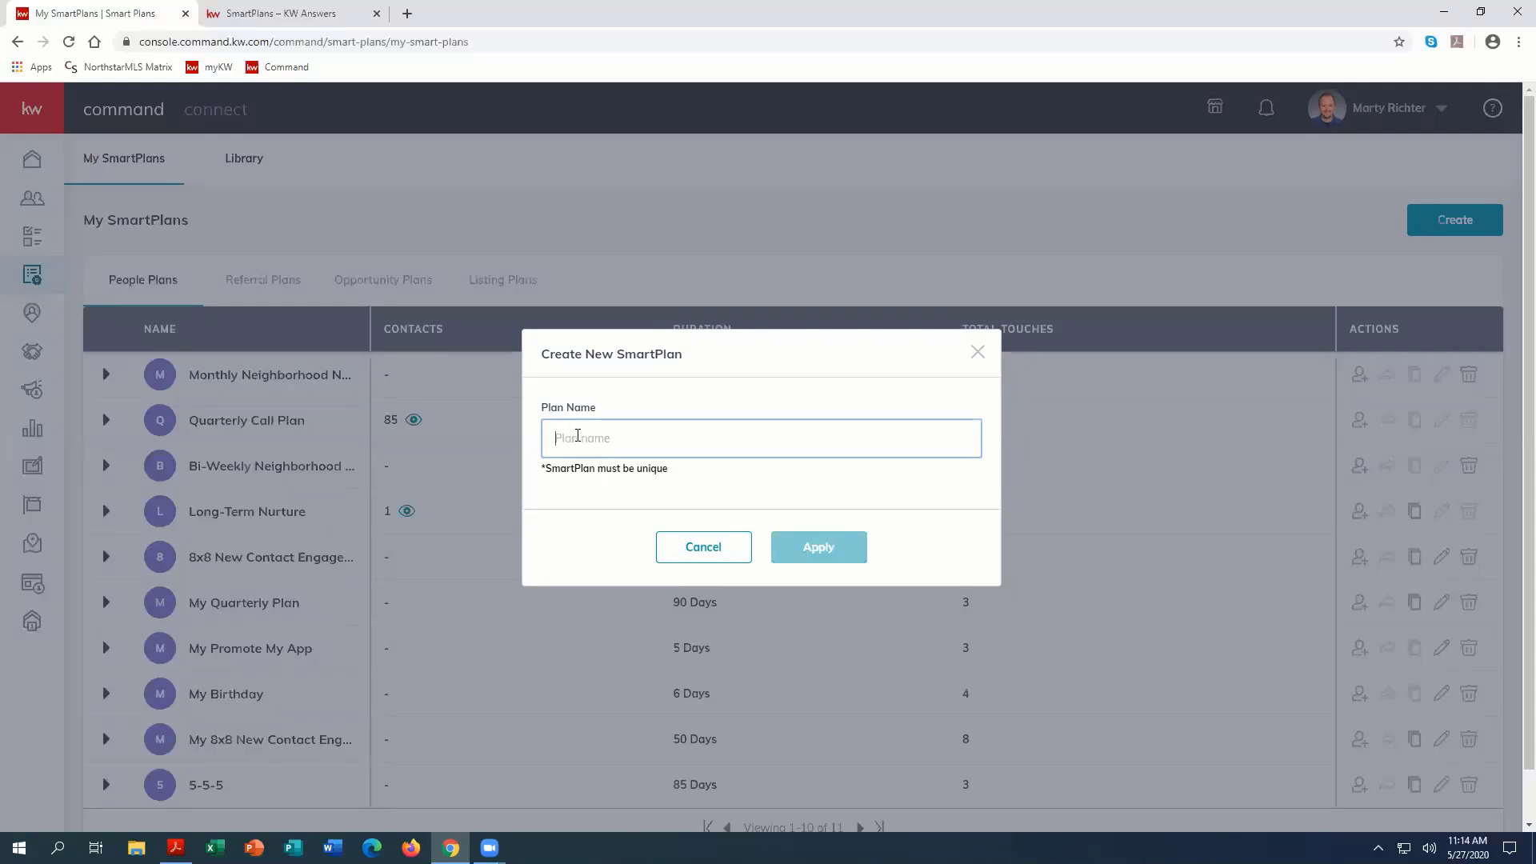
text(My Website LInk)
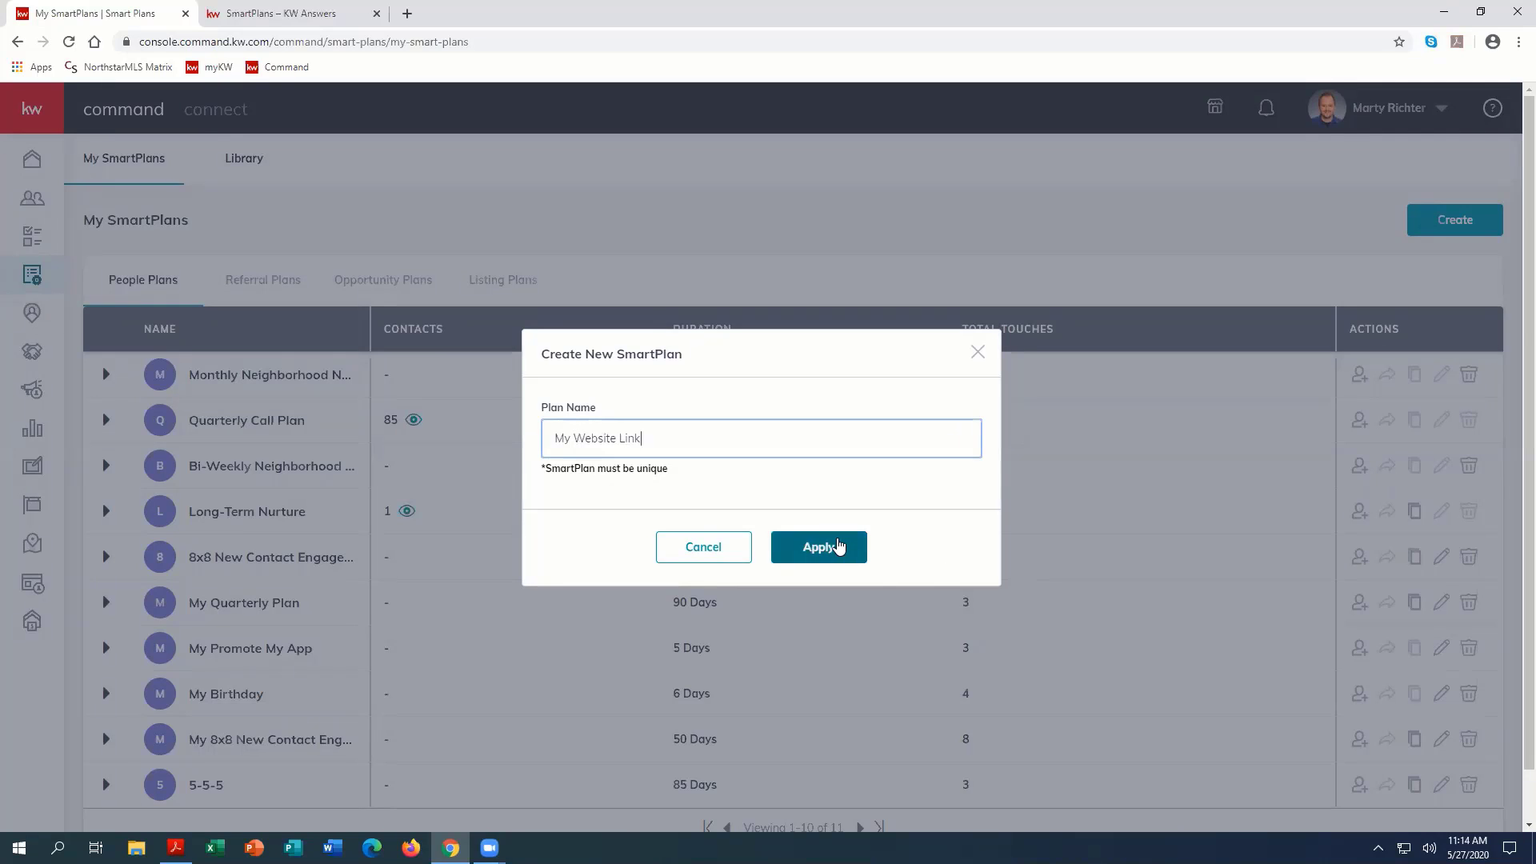
click(840, 542)
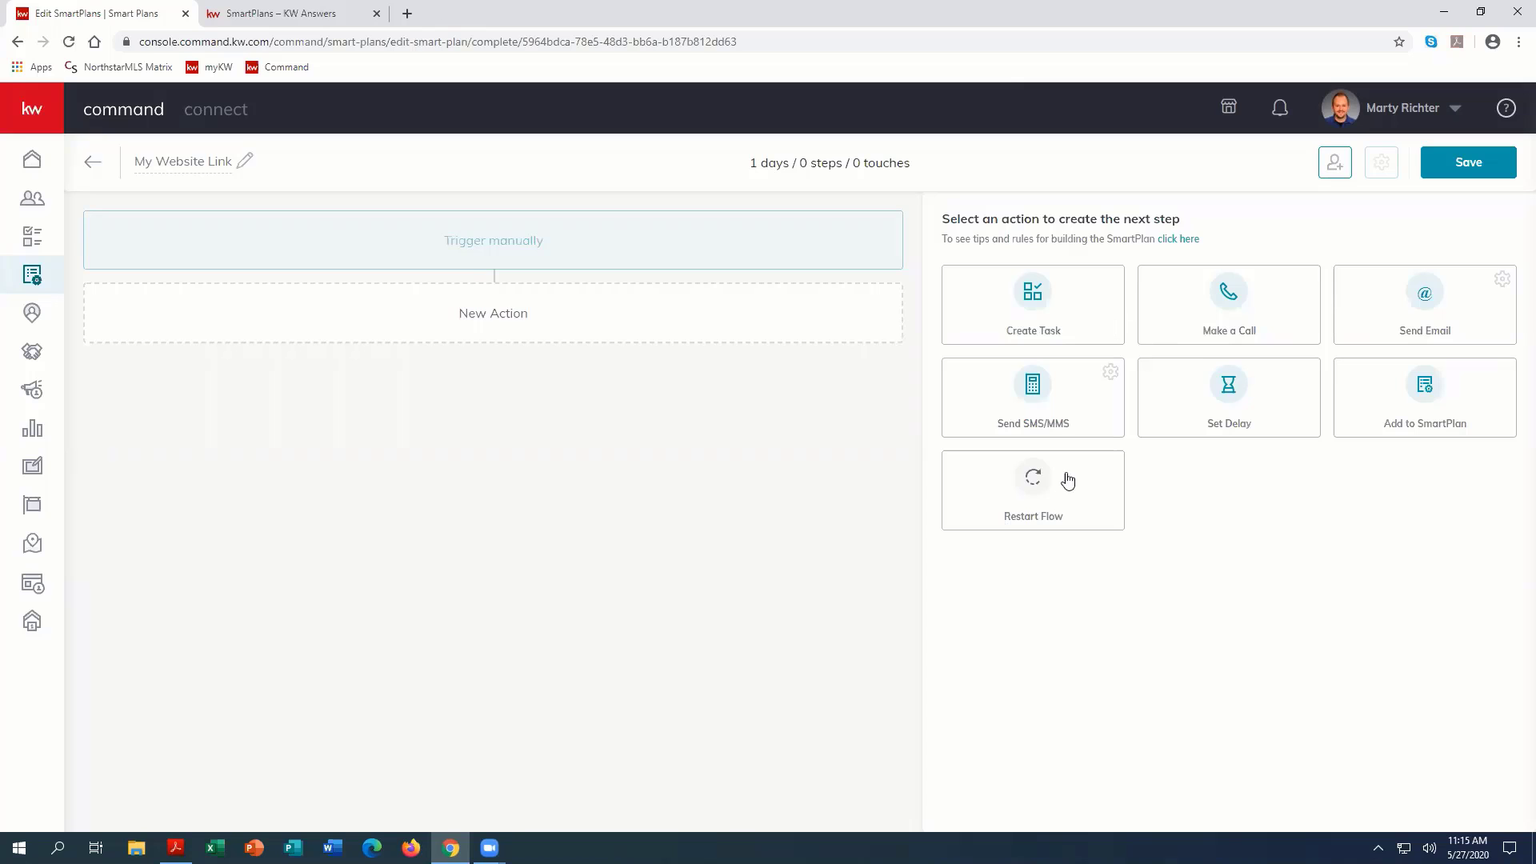
Step: Add a Send Email action, look through the HTML email templates without choosing one, and keep the email type Simple
click(1424, 306)
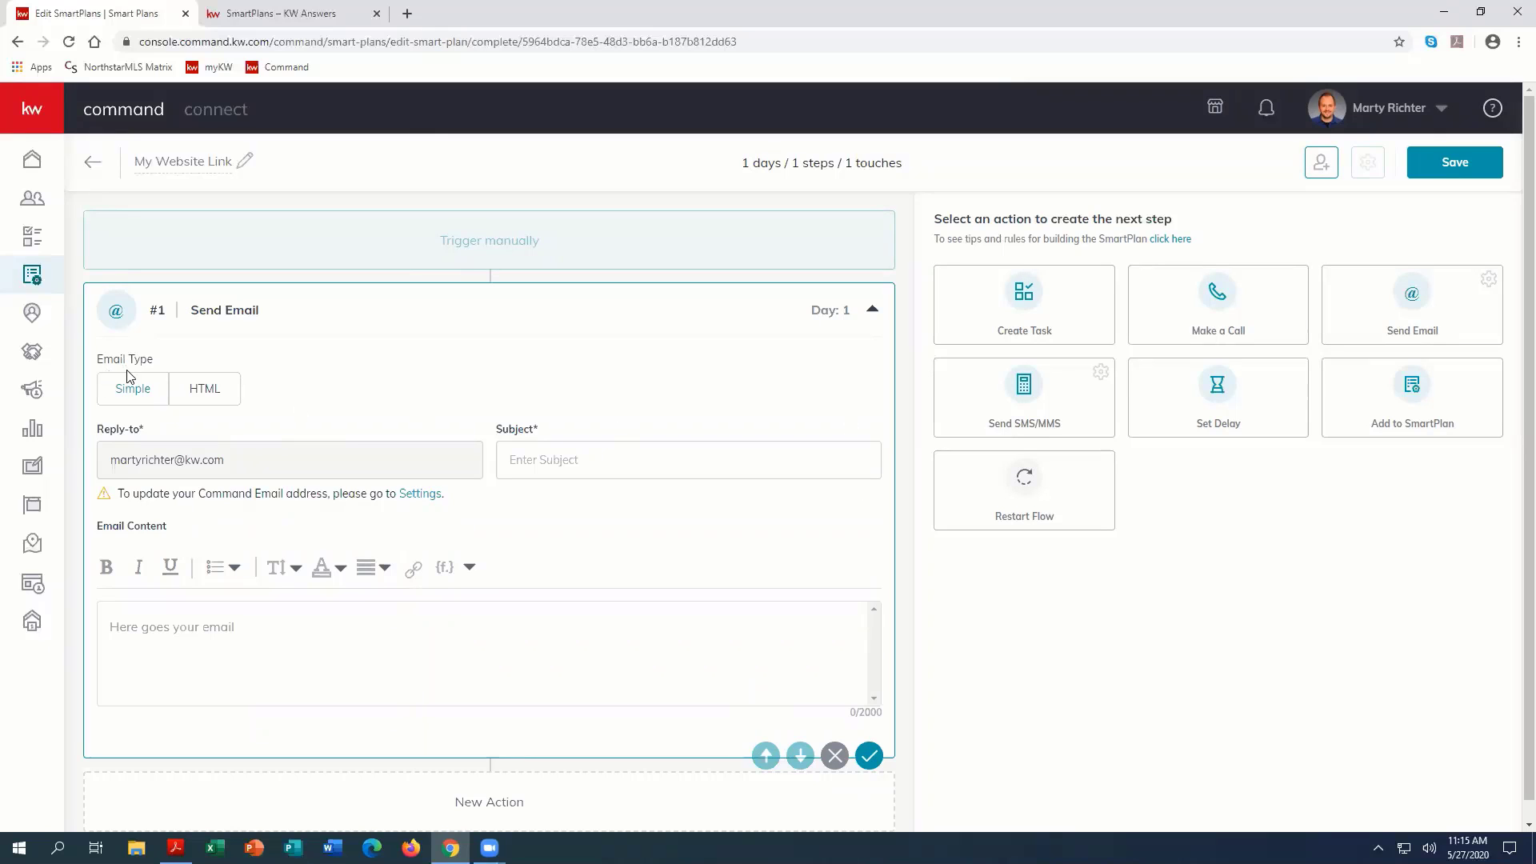
click(213, 388)
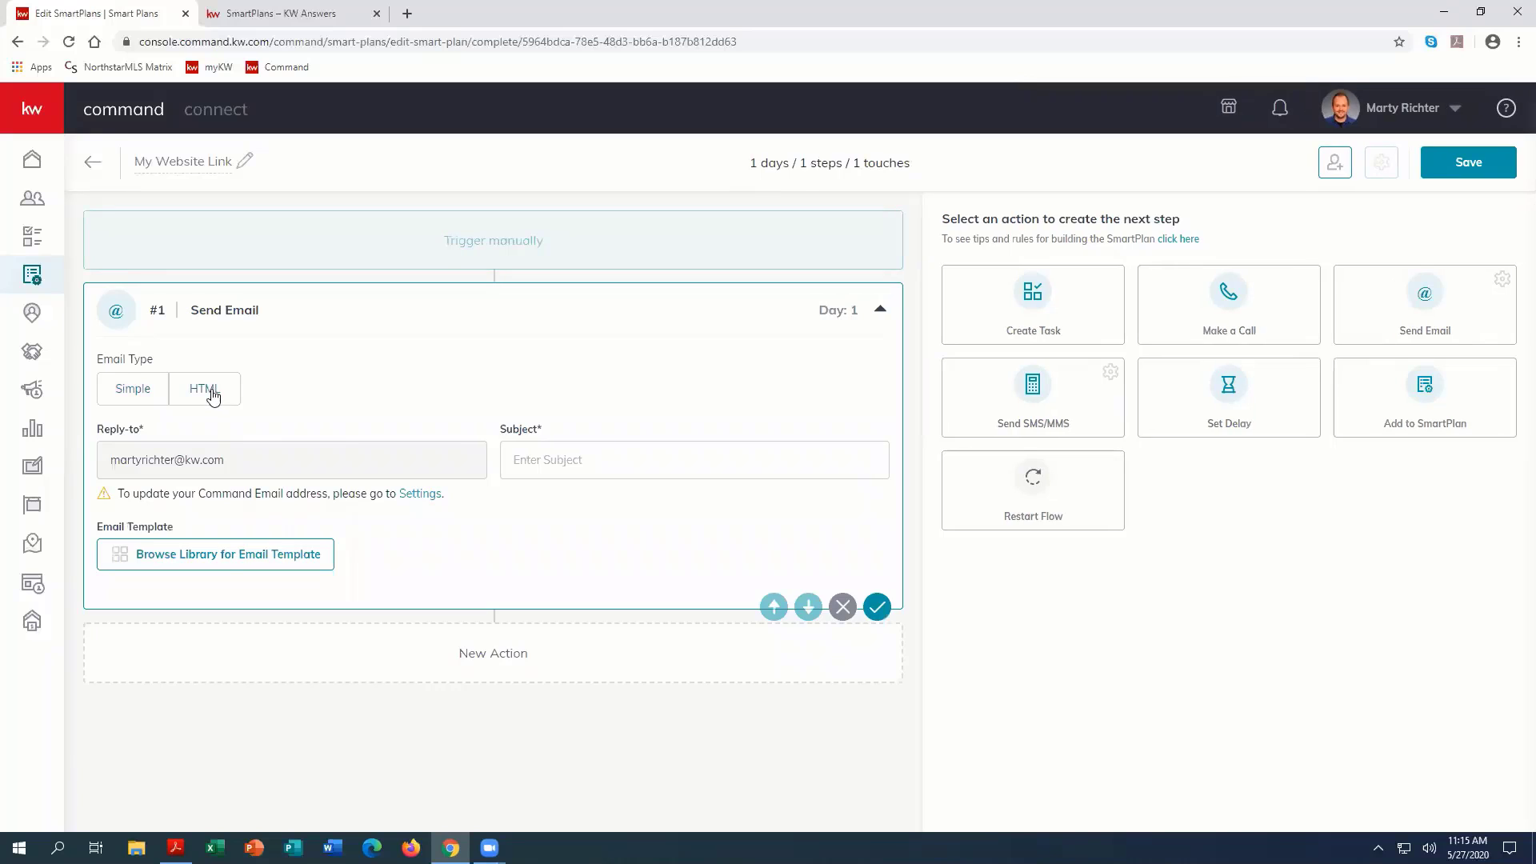
click(221, 563)
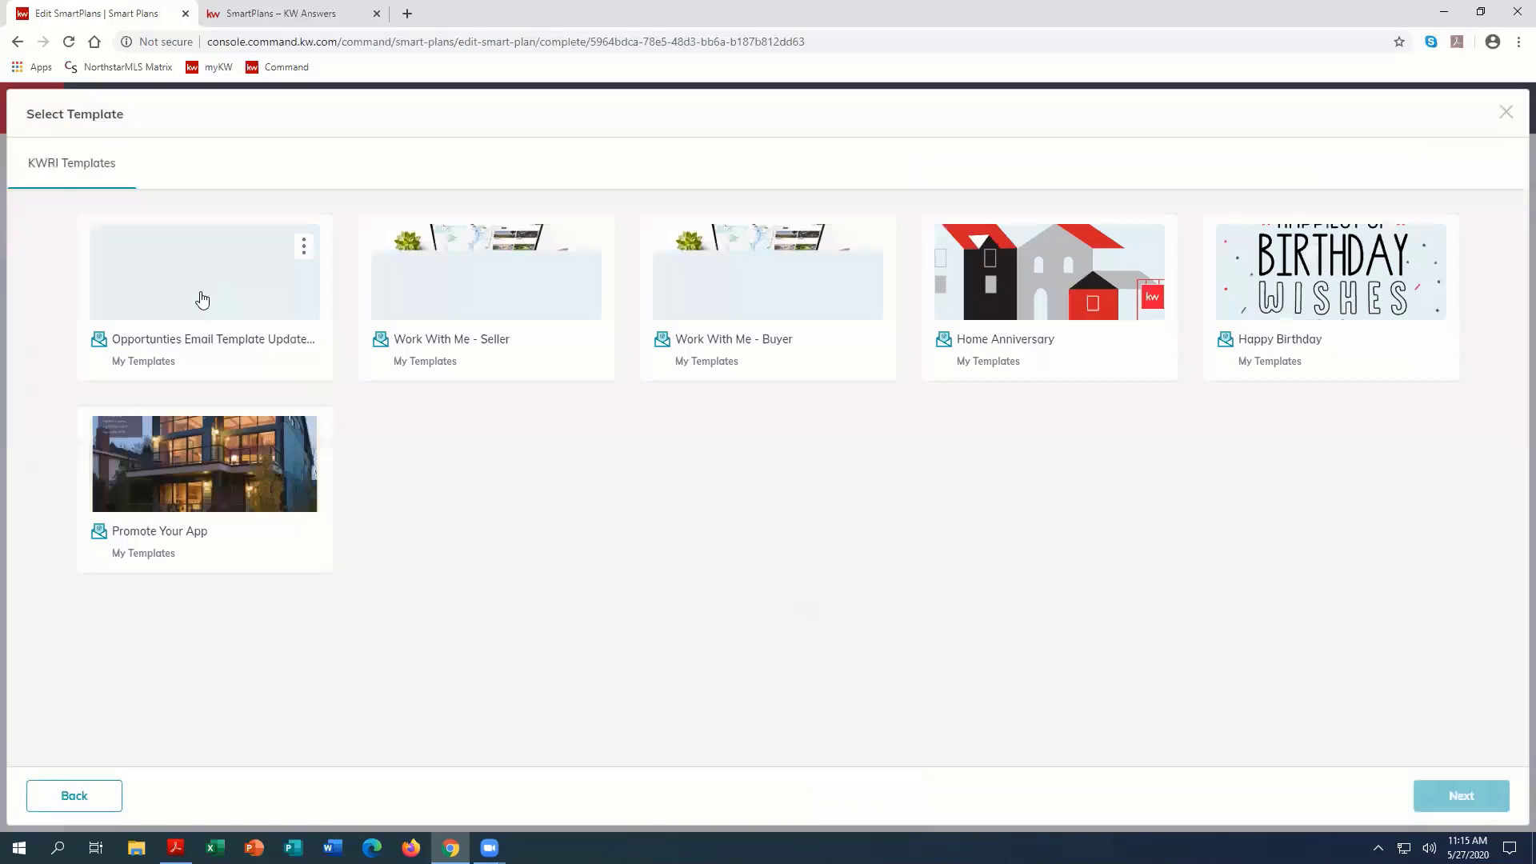
click(74, 796)
click(132, 393)
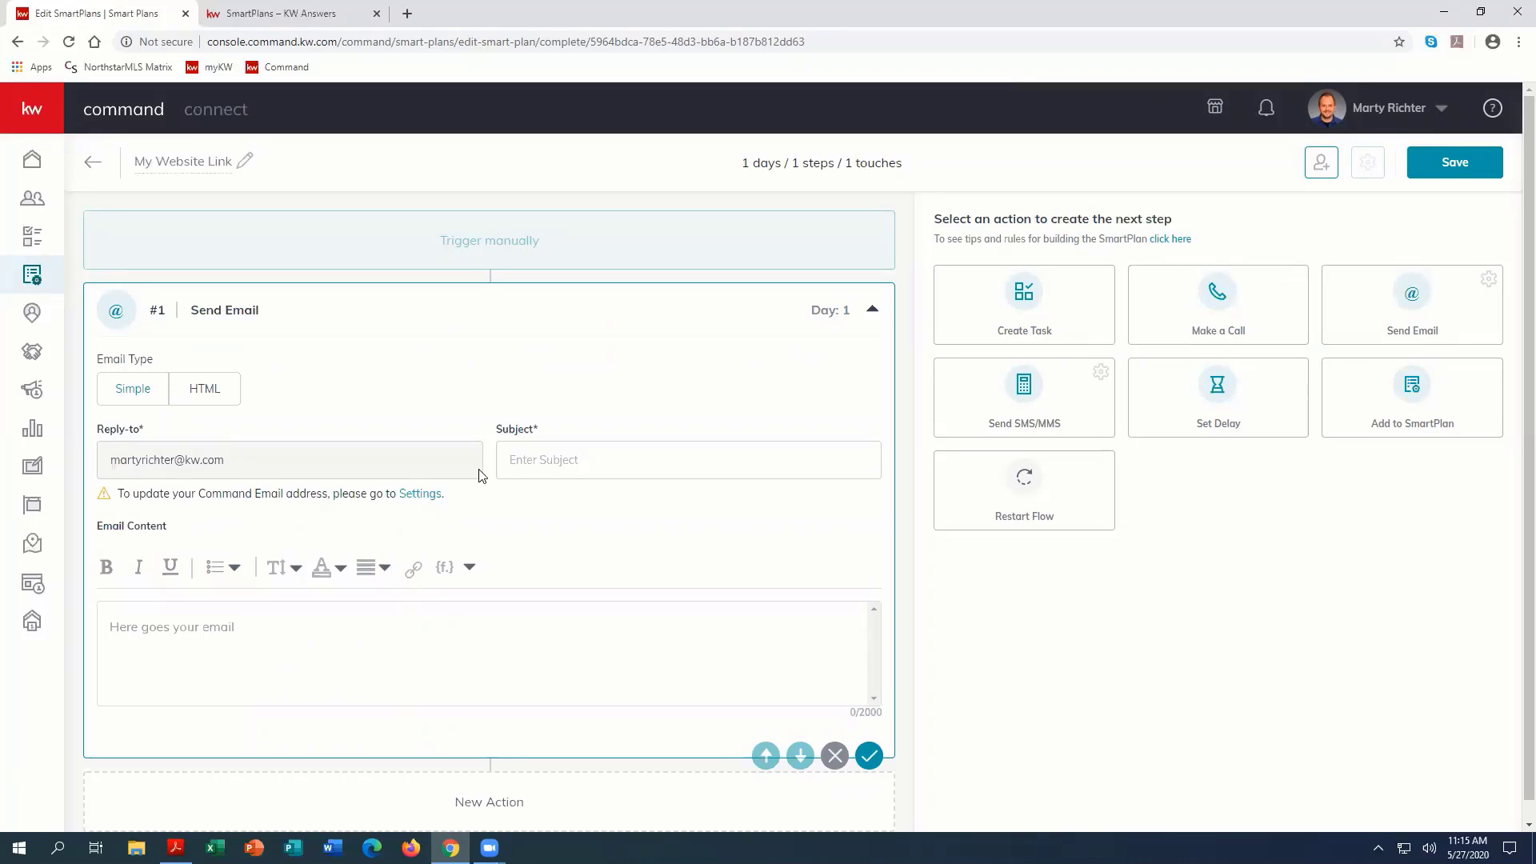
Step: Set the email subject to "Here's my website link where you can search for homes anywhere!" and begin the body with "Hi {contact.first.name}"
click(558, 473)
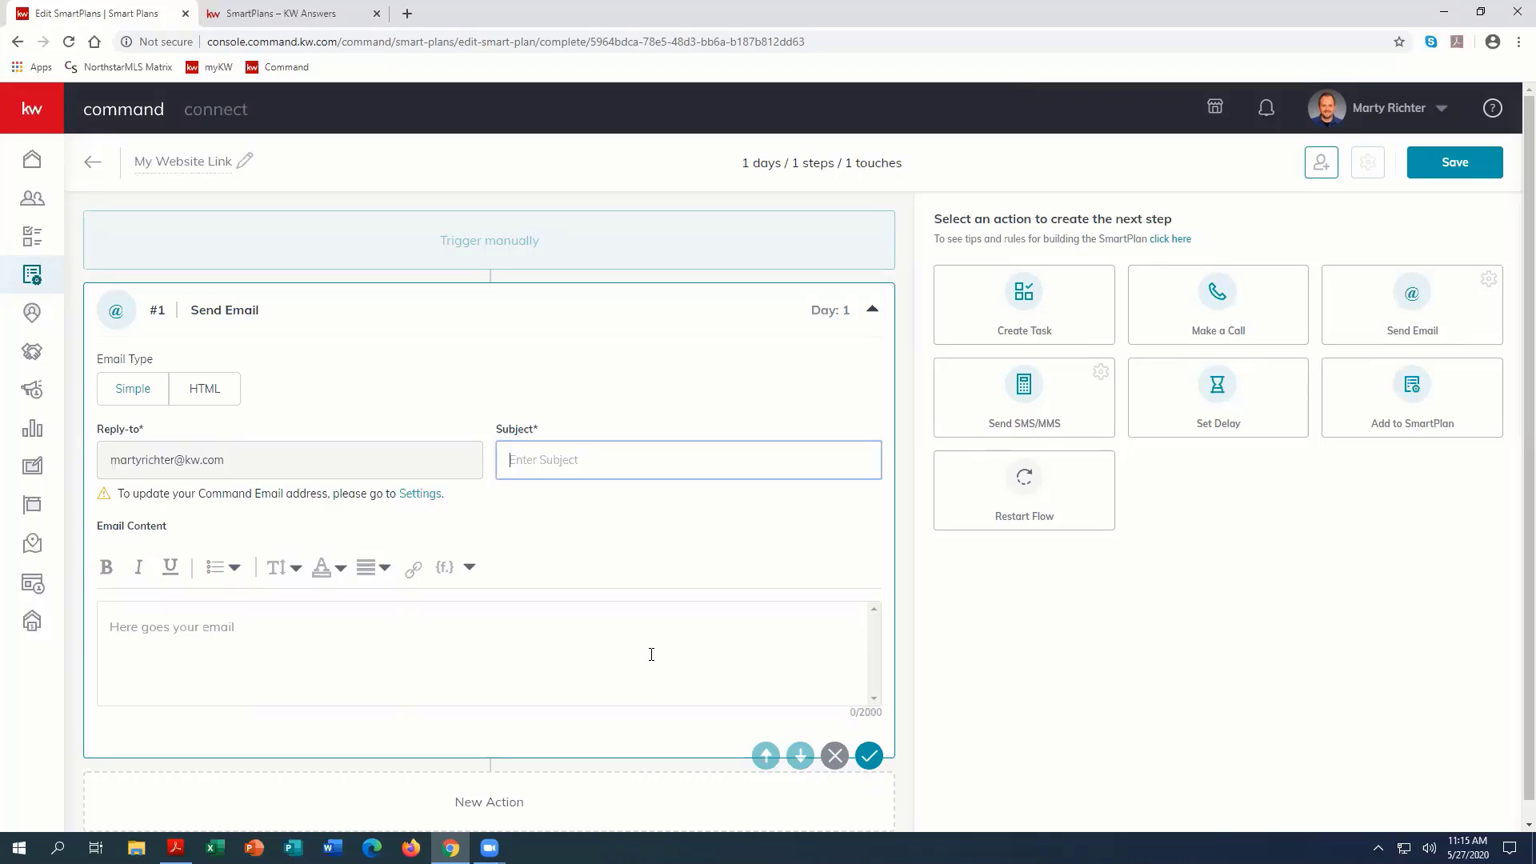
text(Here's my website link where you can search for homes anywhere!)
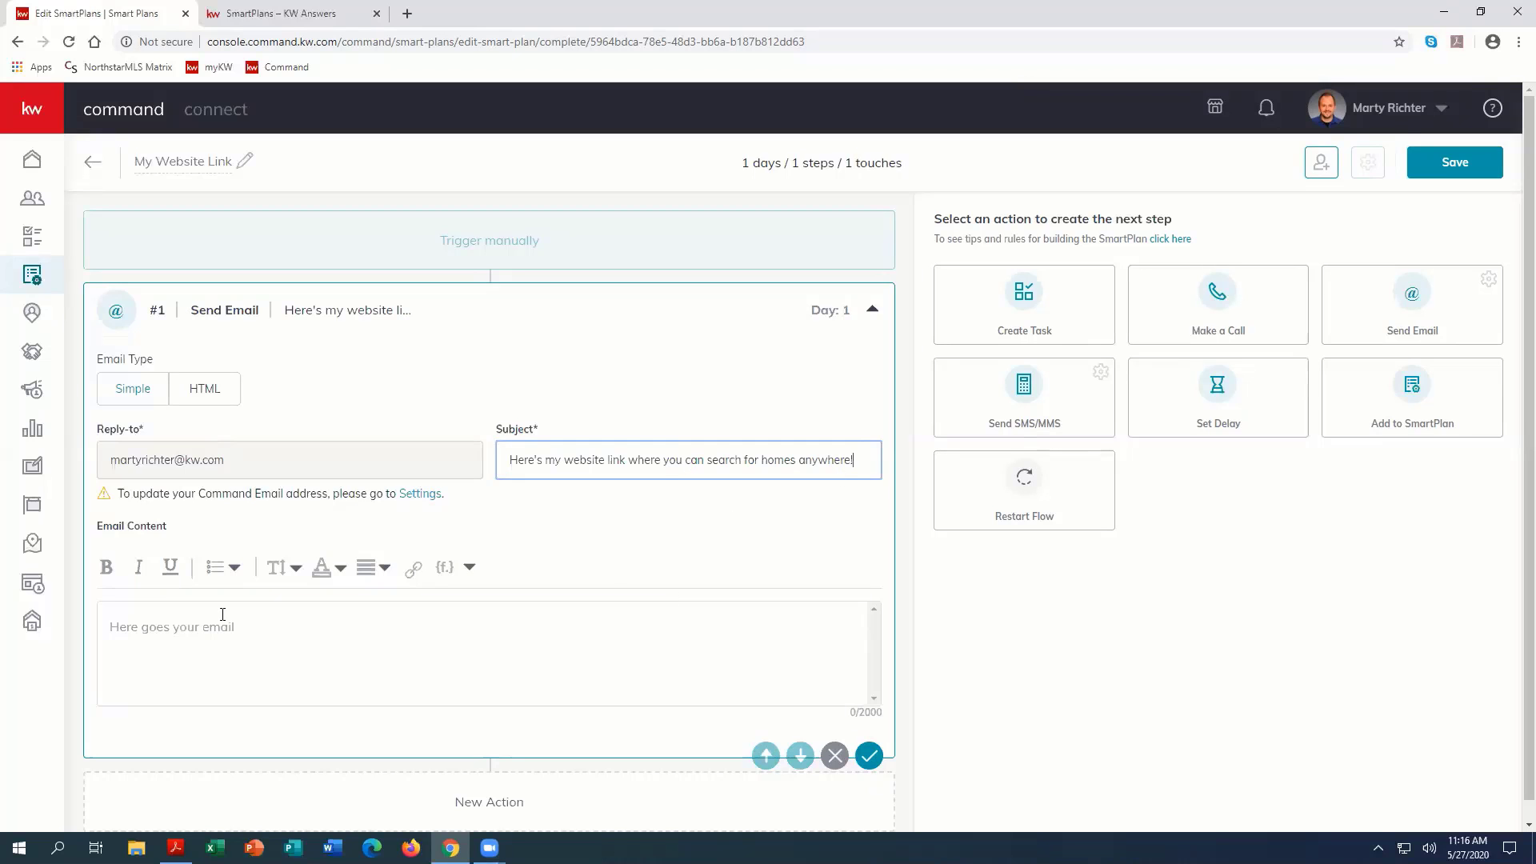
click(162, 620)
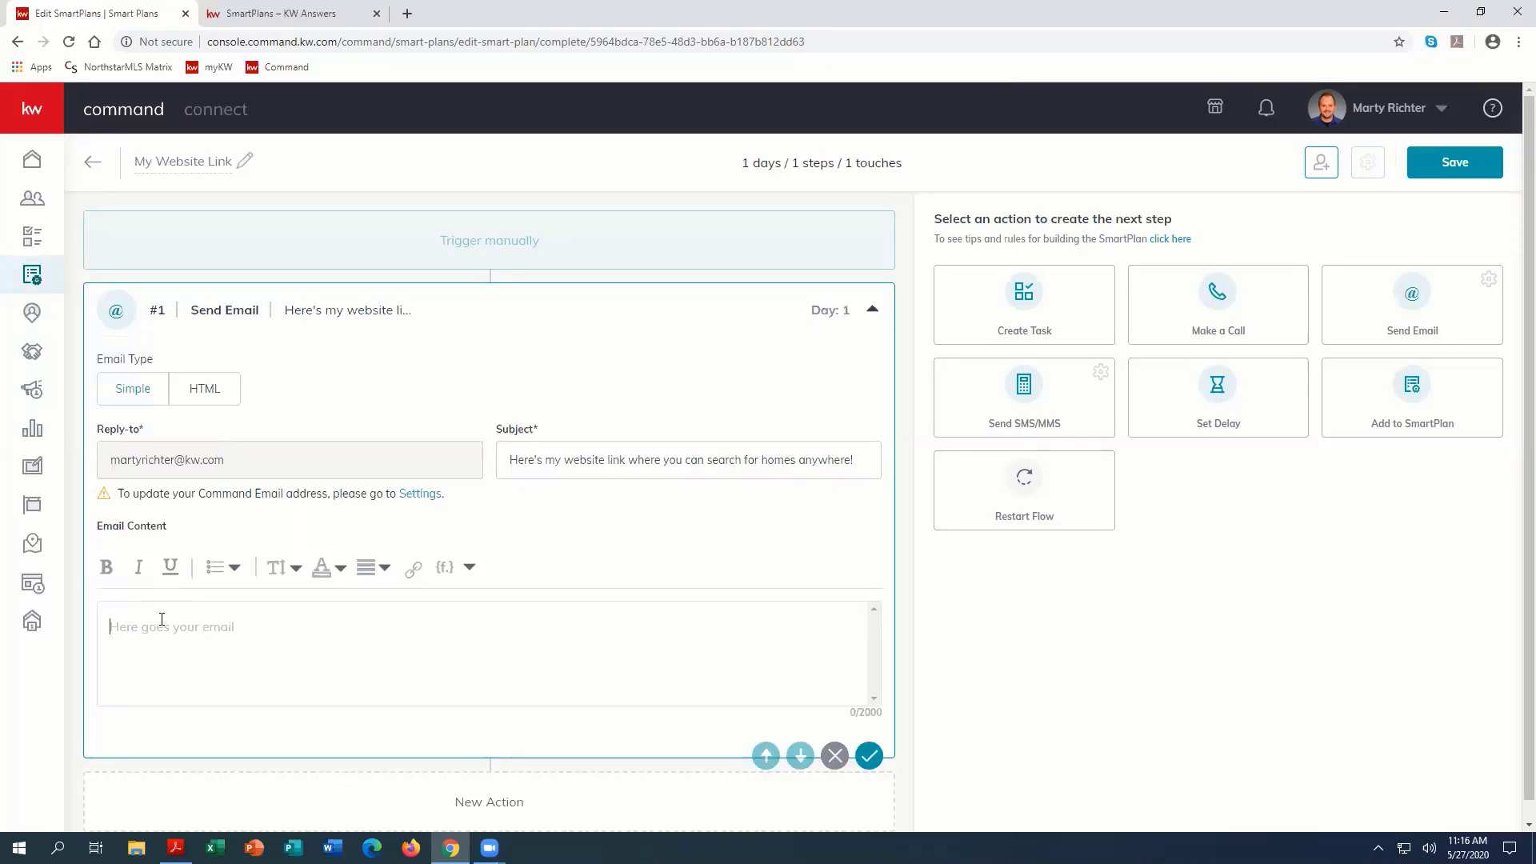
text(Hi)
click(451, 571)
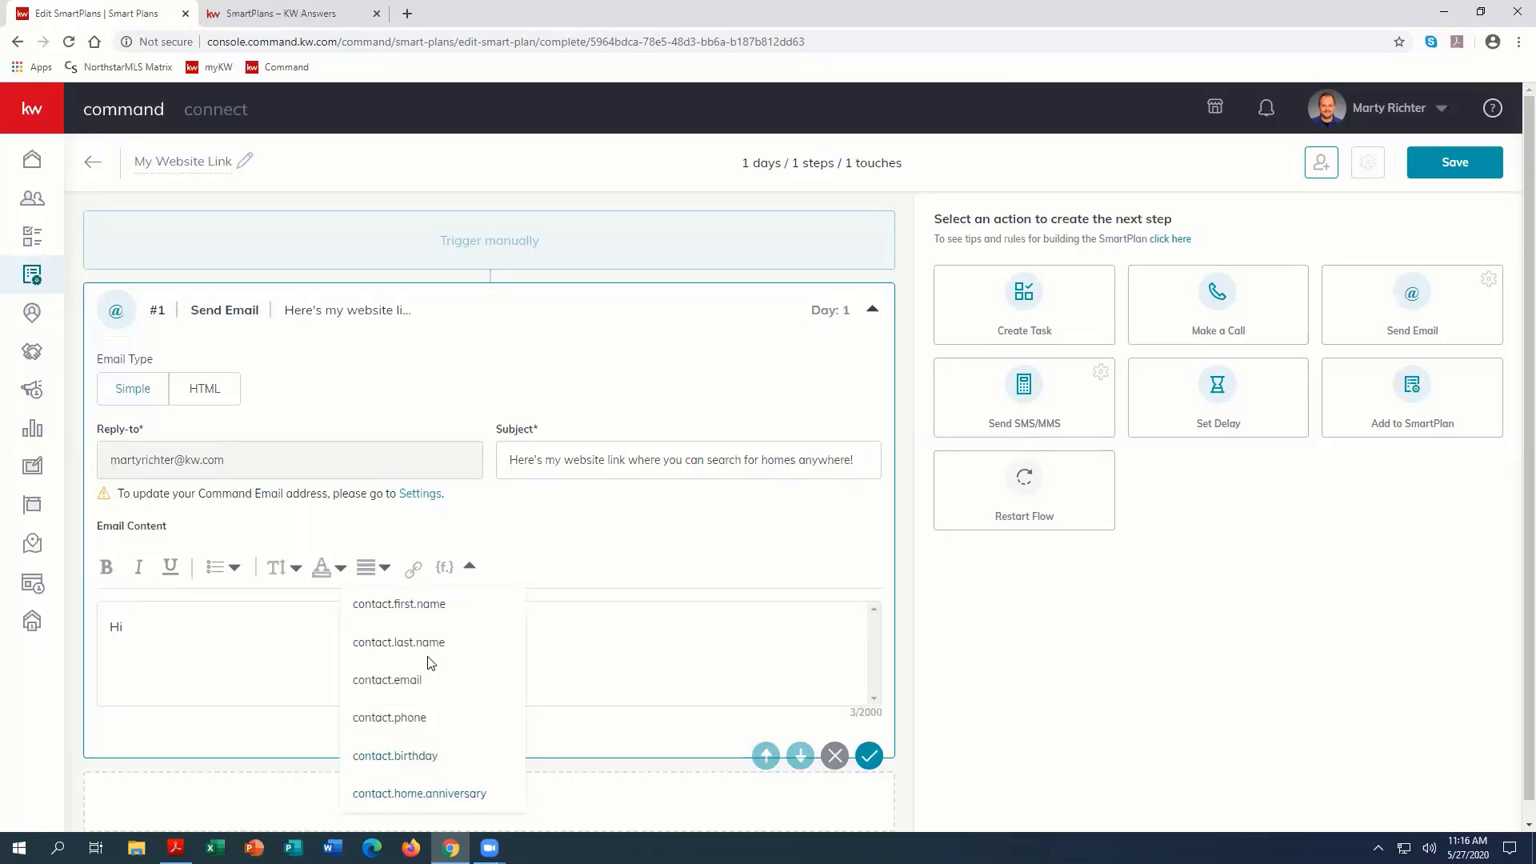
click(389, 604)
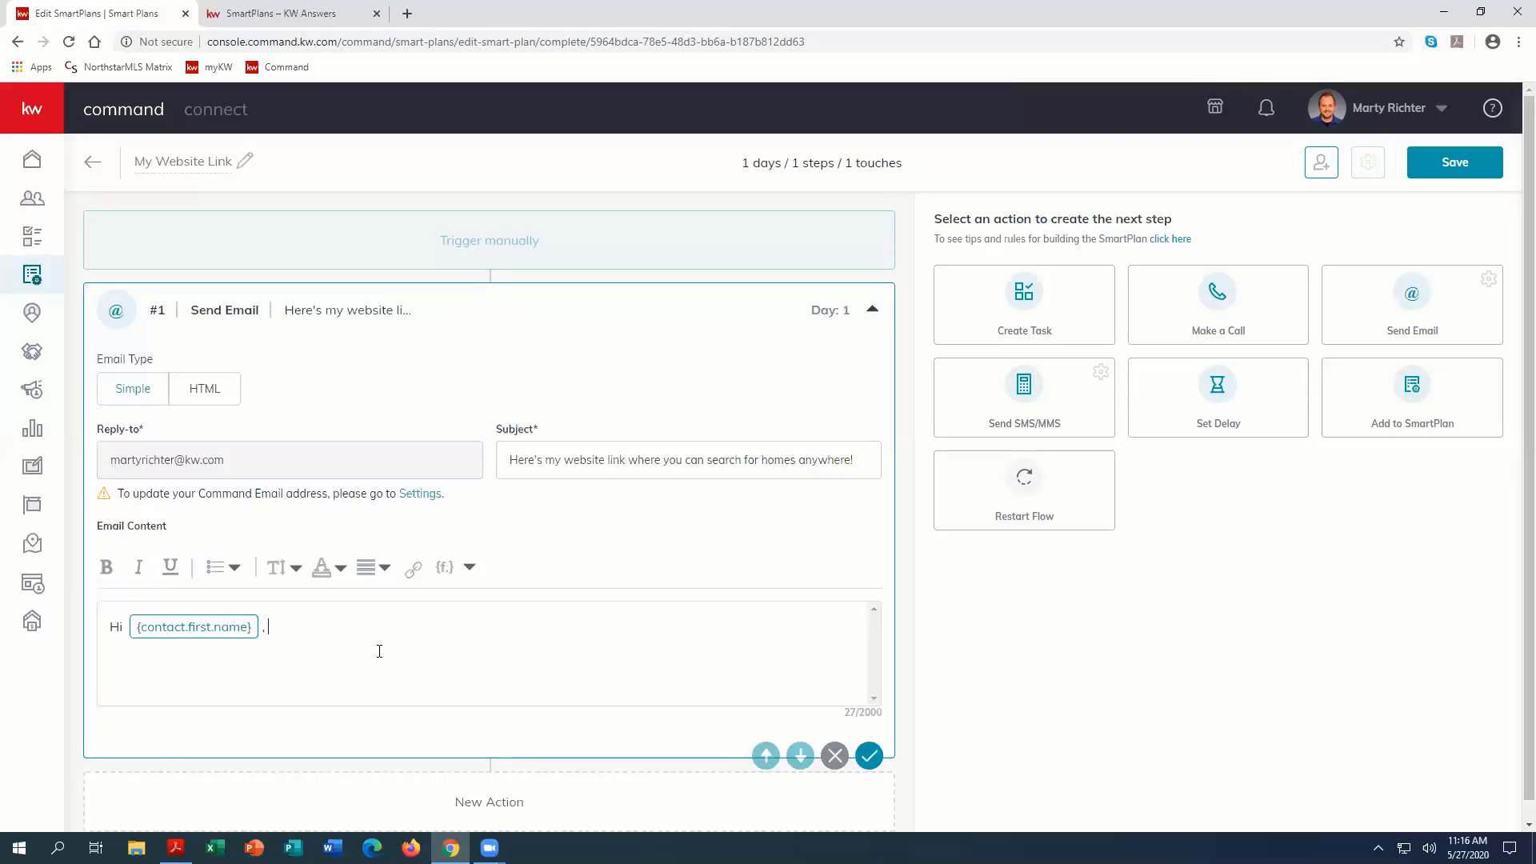
Step: Continue the greeting with ", I just wanted to get you my website link right away so you can start browsing for homes now!"
text(I just wanted to get you my website link right away so you can start browsing for homes now!)
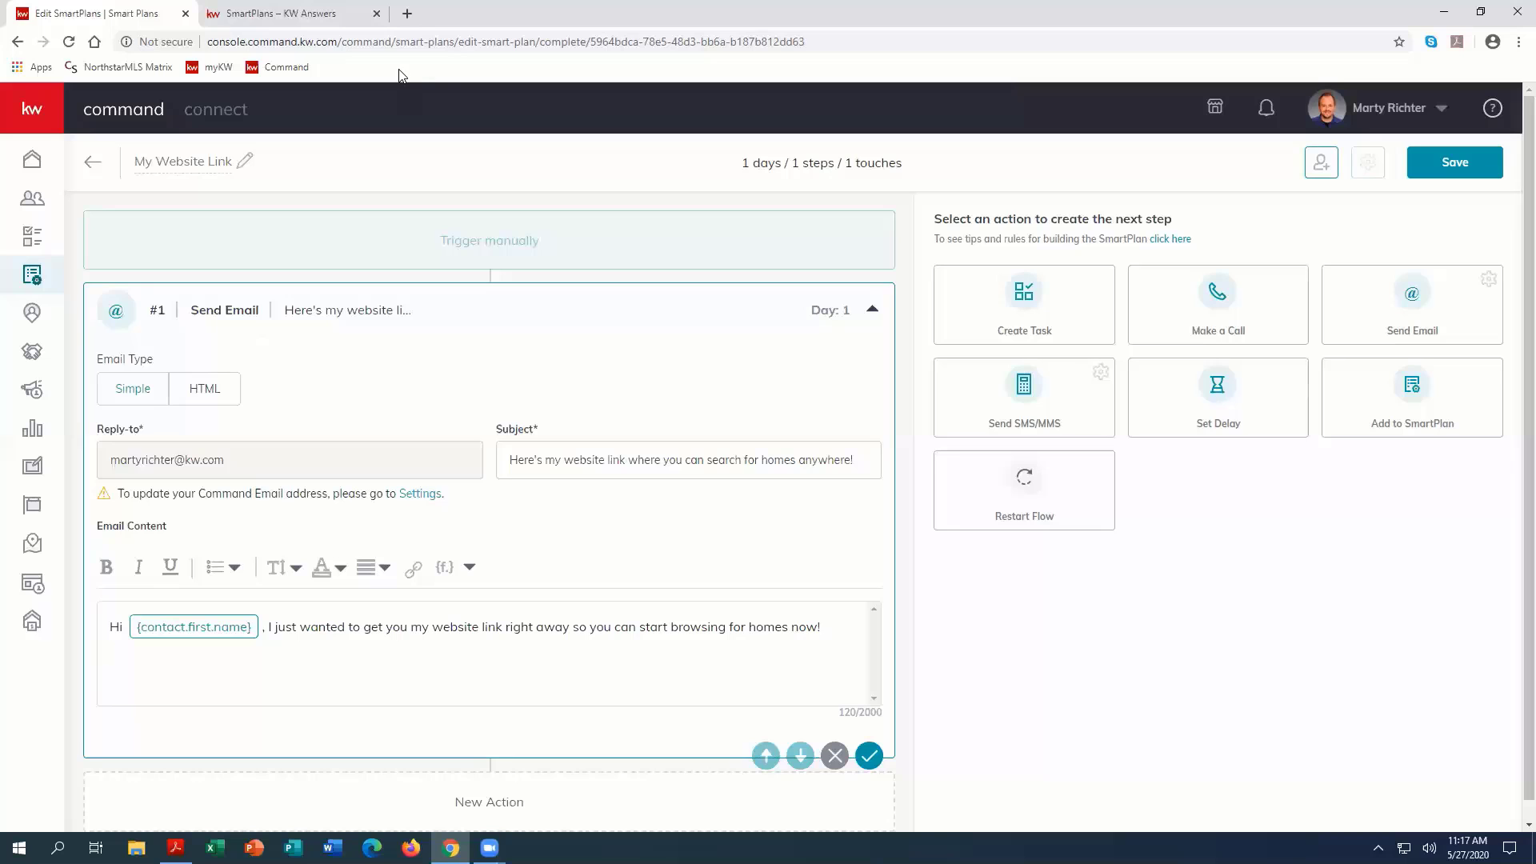
Step: Open the agent's kw.com website in a new browser tab, copy its address, and return to the SmartPlan editor
click(407, 13)
text(ma)
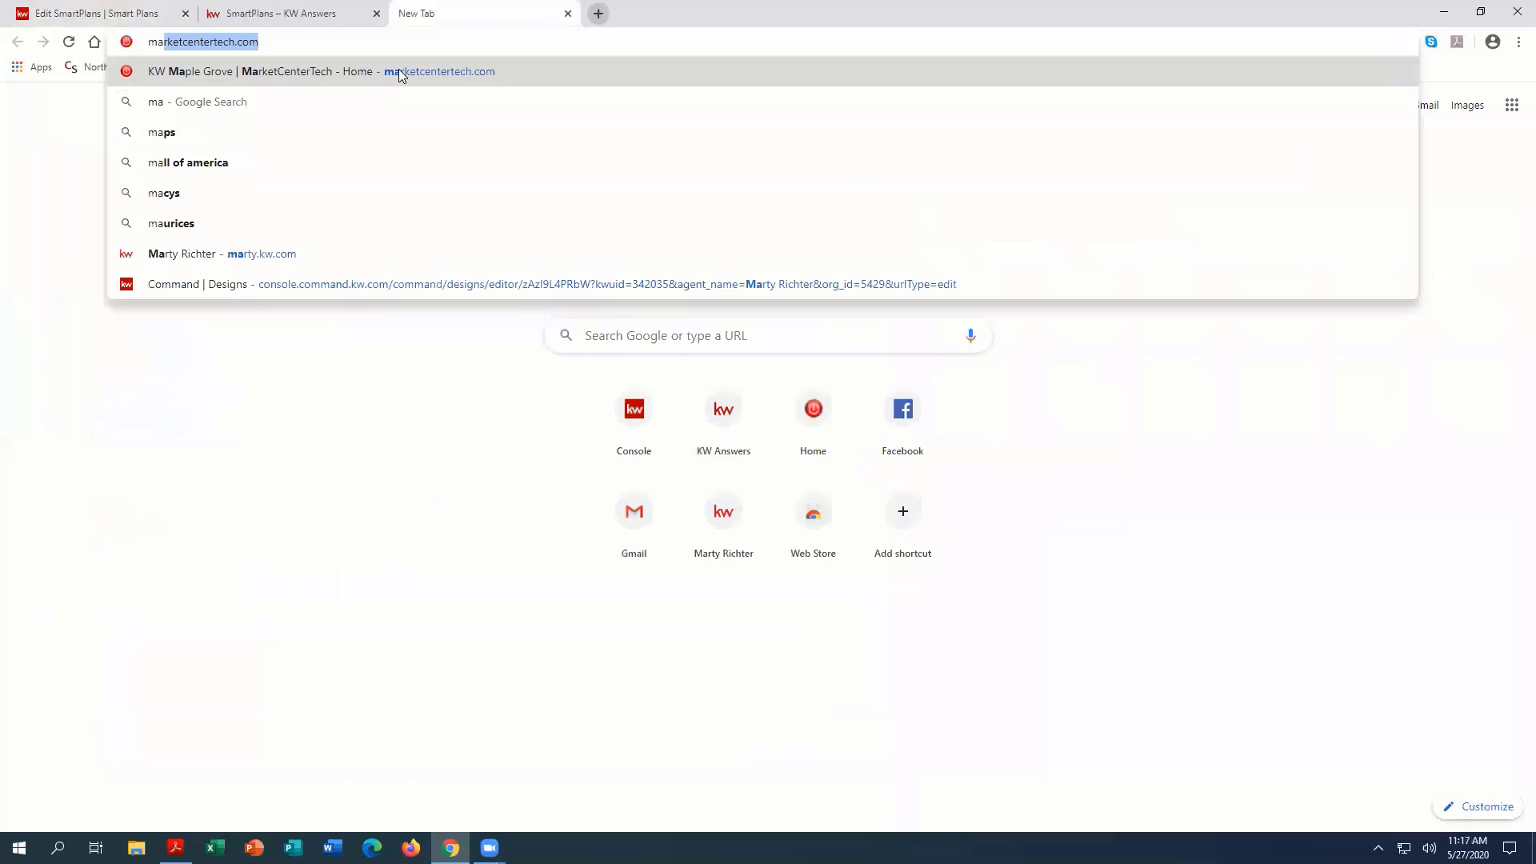
text(rty.kw.c)
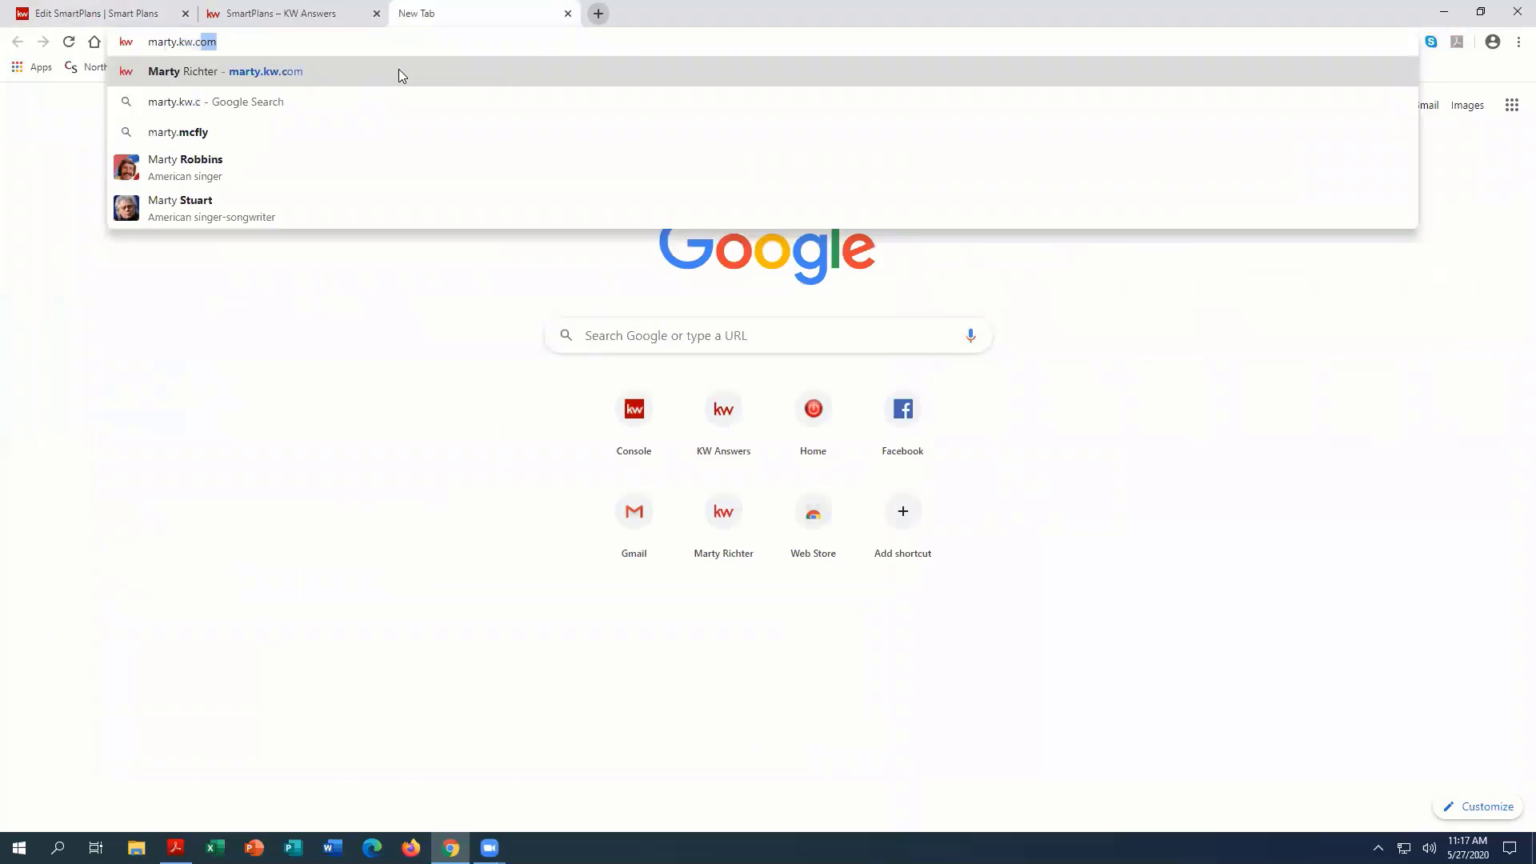
key(Return)
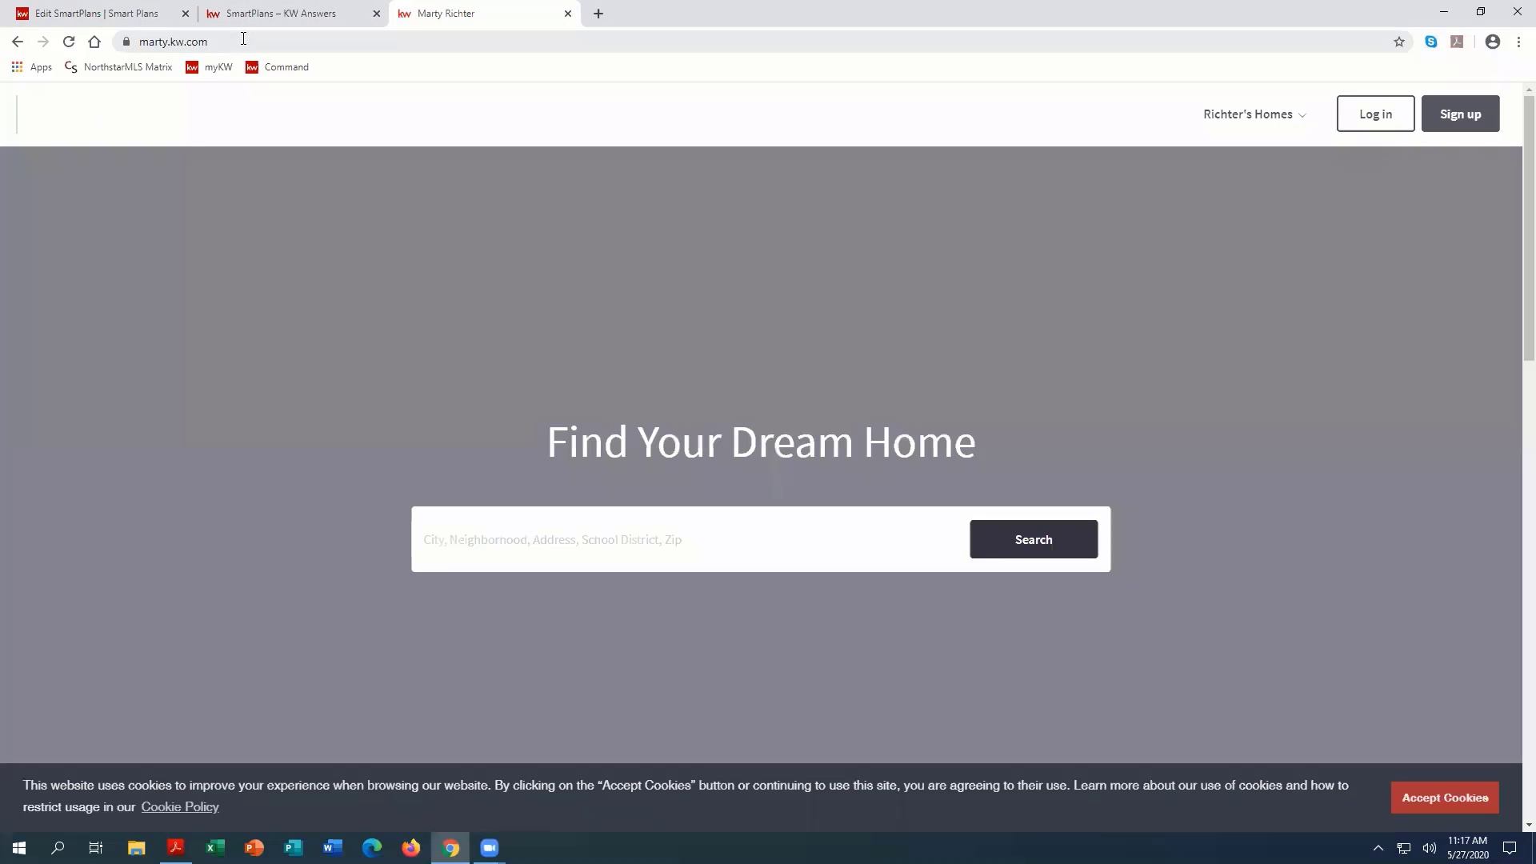
click(243, 40)
key(ctrl+c)
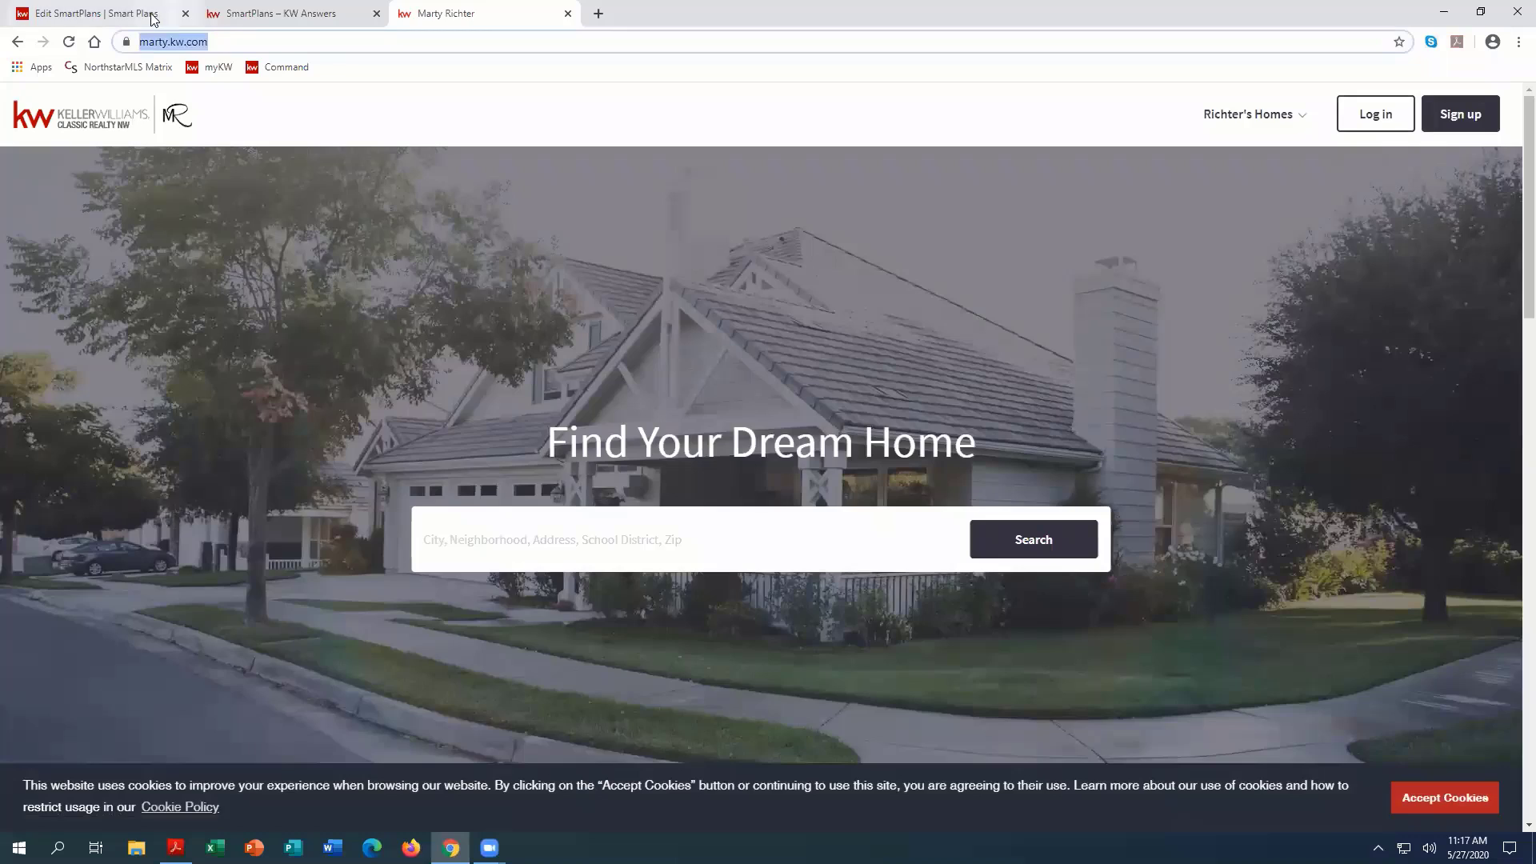
click(152, 14)
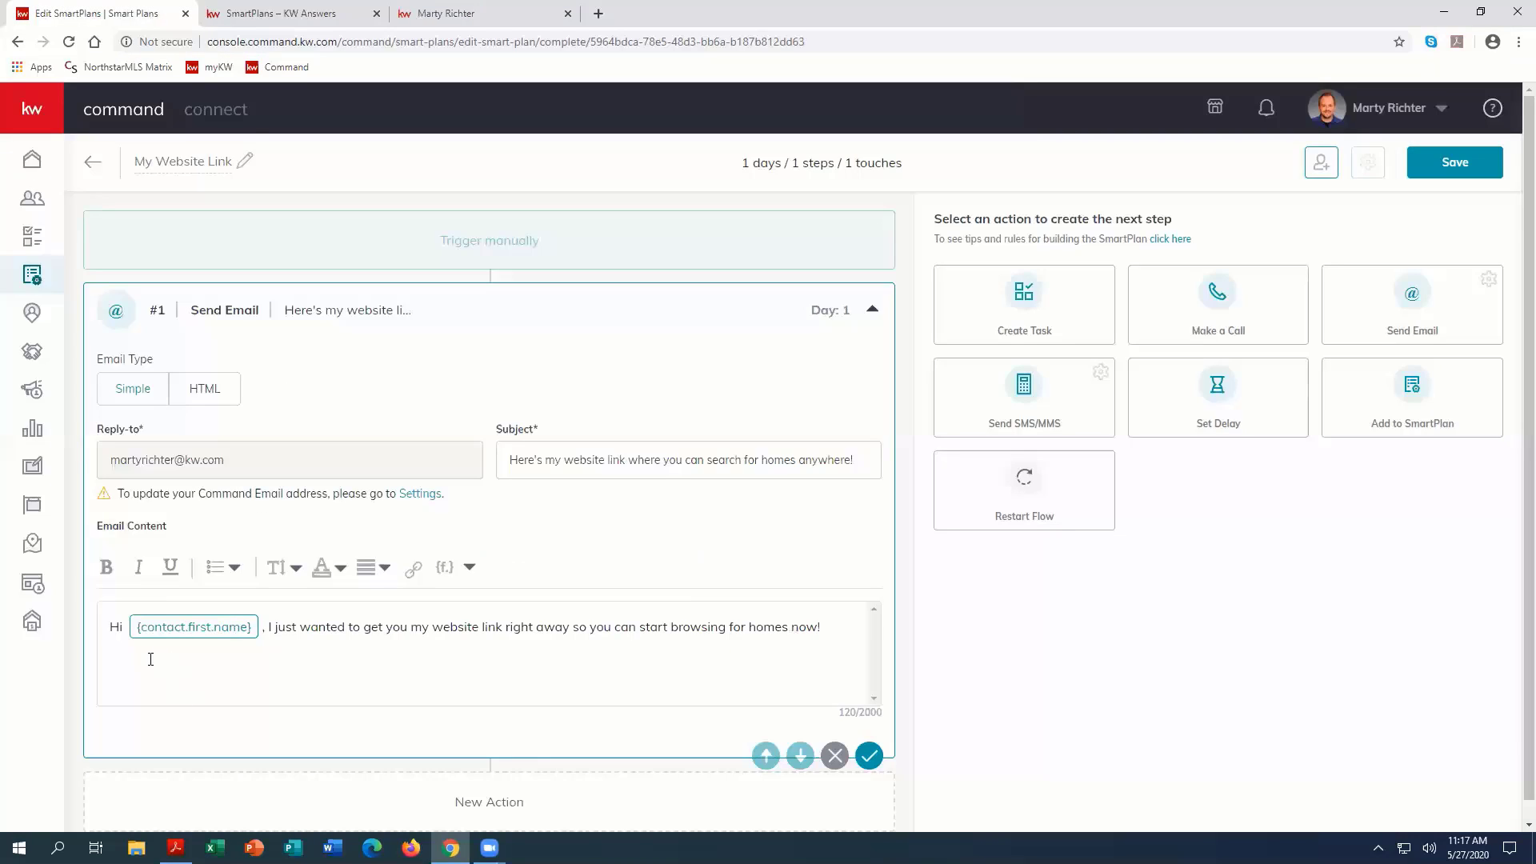
Step: Add a second body line reading "Check it out here" and link it to the copied website address
text(Check it out here)
drag(220, 653, 110, 654)
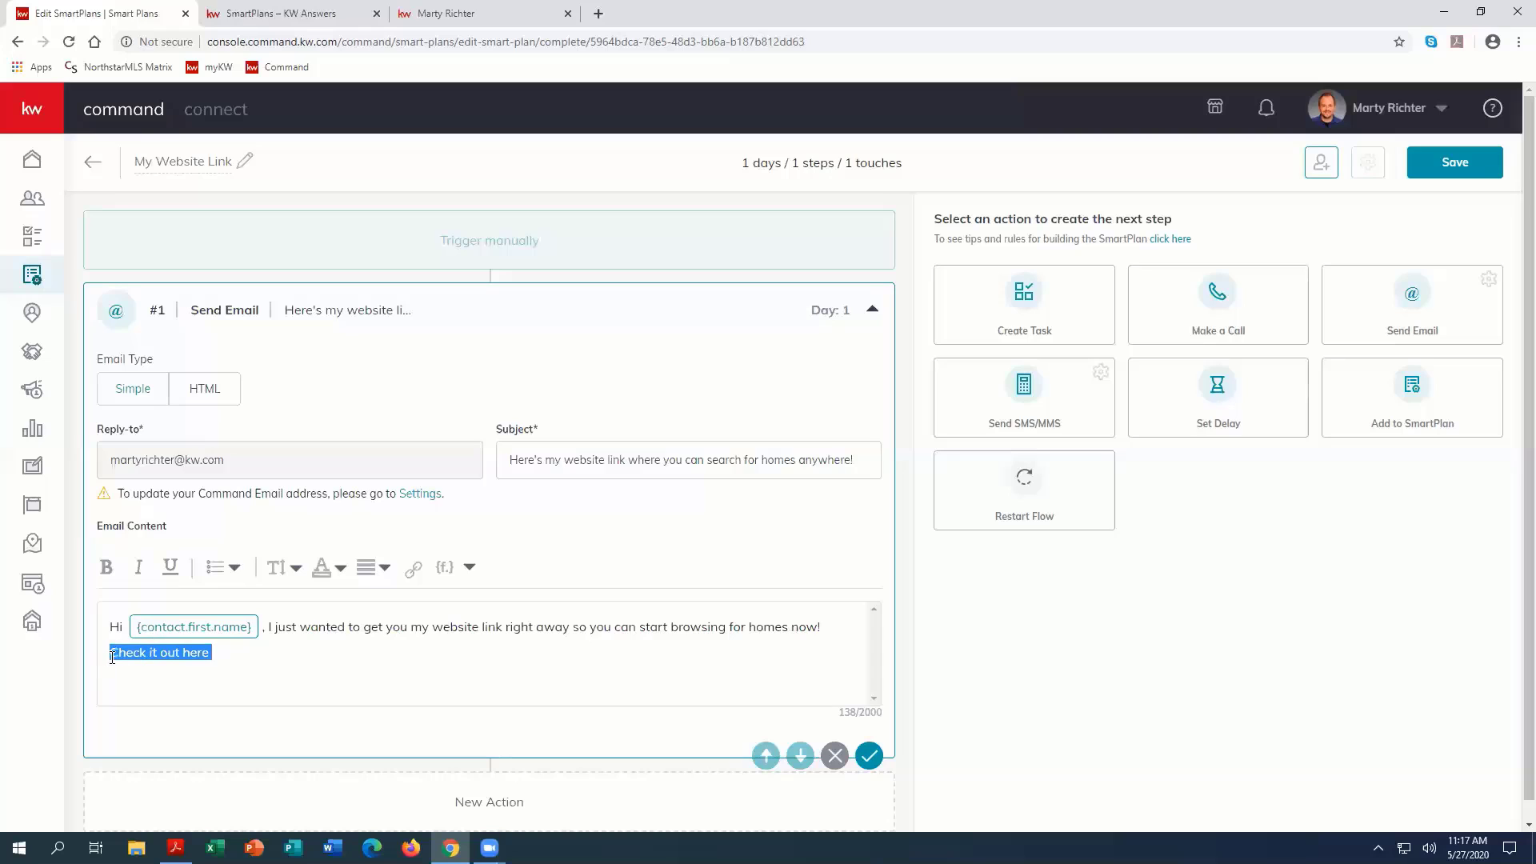
click(416, 573)
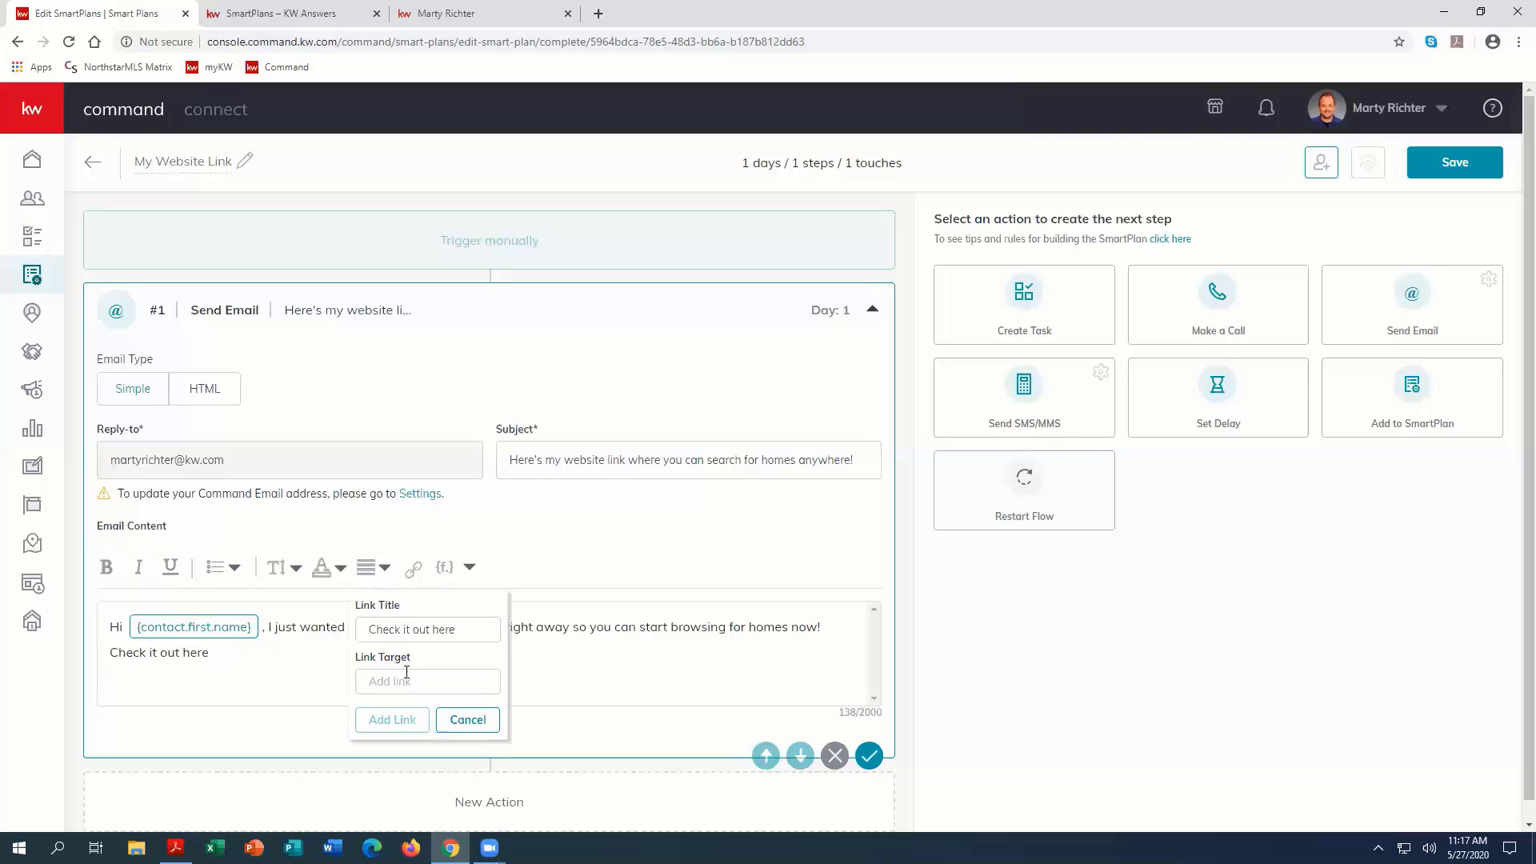
click(407, 681)
key(ctrl+v)
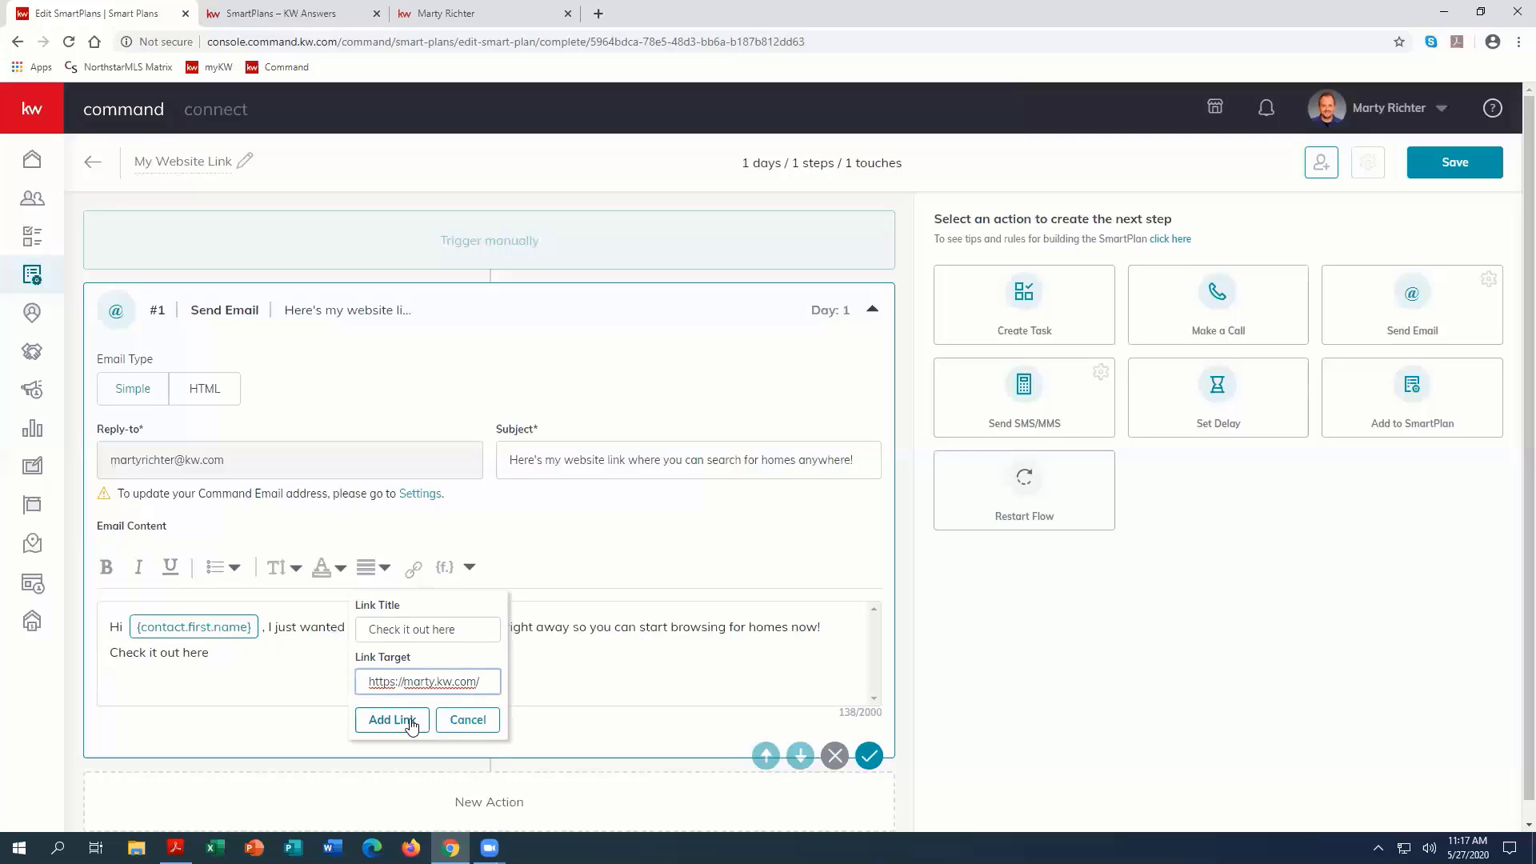
click(411, 722)
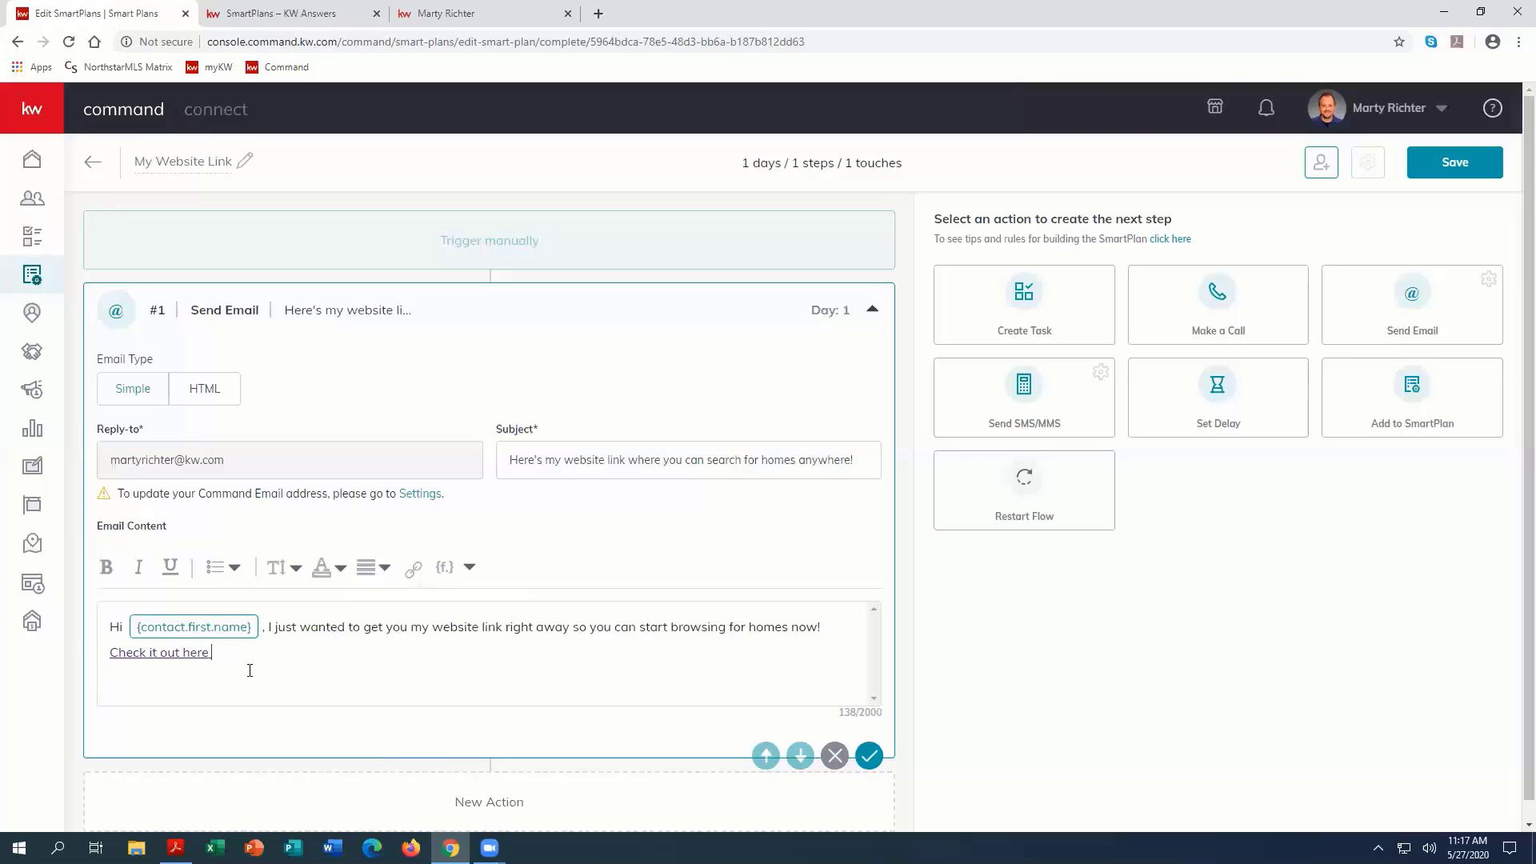
Step: Add a third body line reading "Here is my website:" followed by the copied website address, and save the email action
key(Return)
text(Here is my website:)
key(ctrl+v)
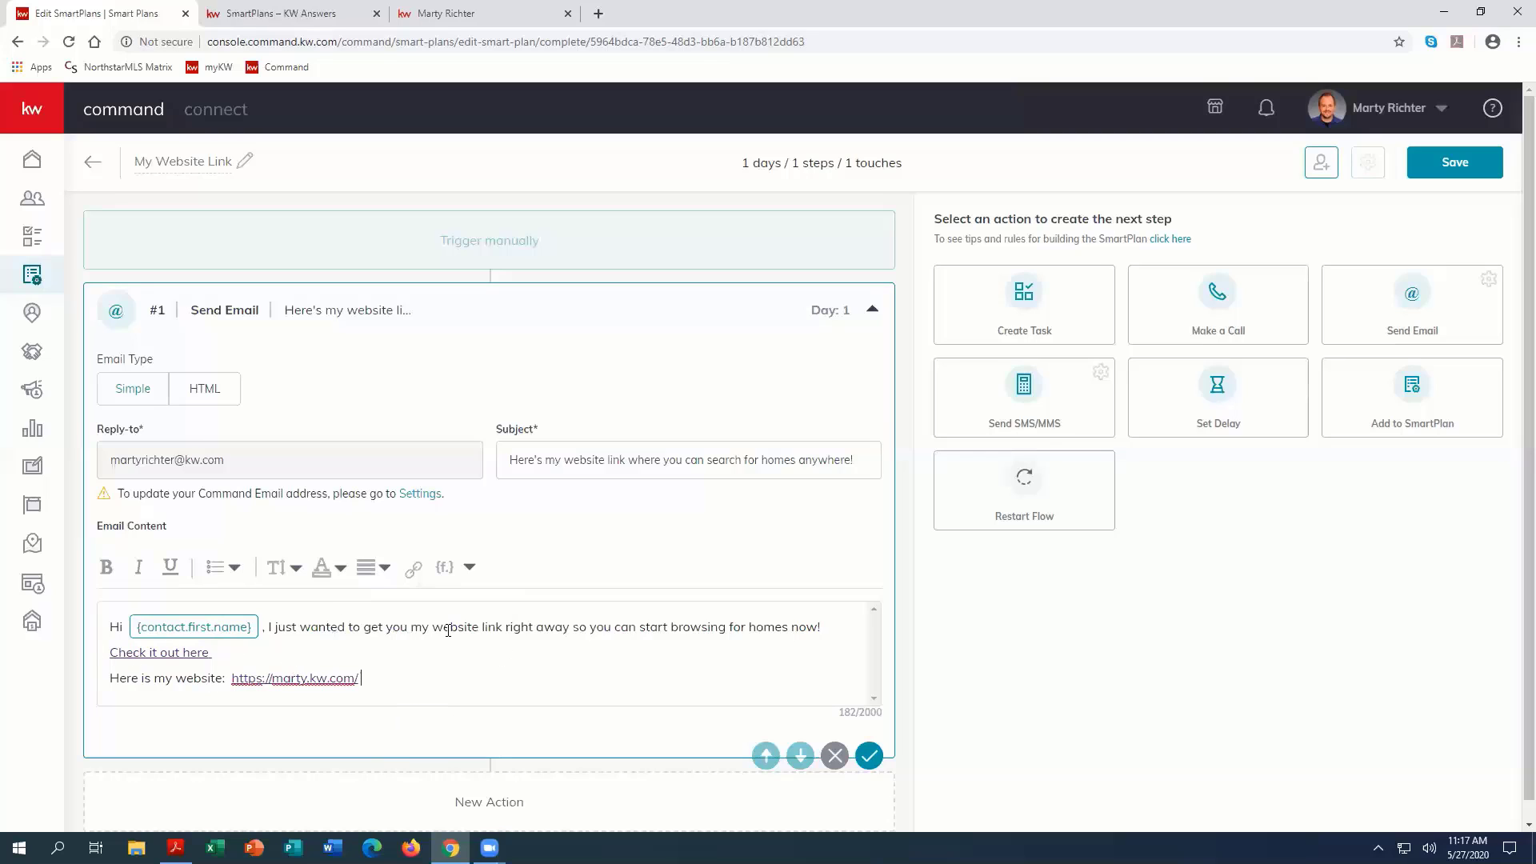
drag(473, 628, 432, 628)
click(470, 700)
scroll(707, 659, down, 1)
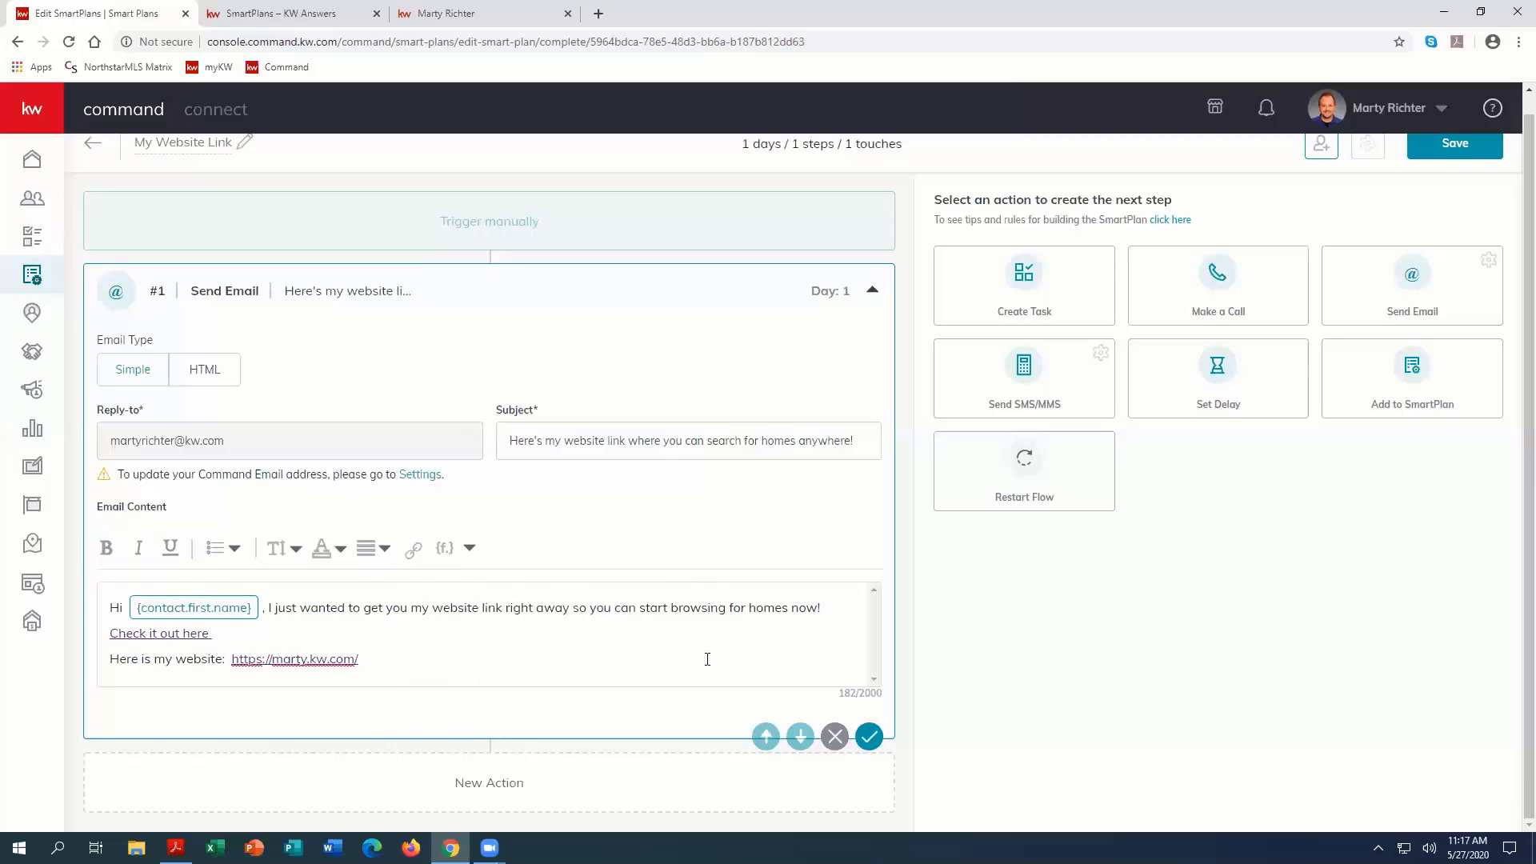
click(868, 737)
Step: Add a Set Delay action after the email and set it to 3 days
click(1210, 374)
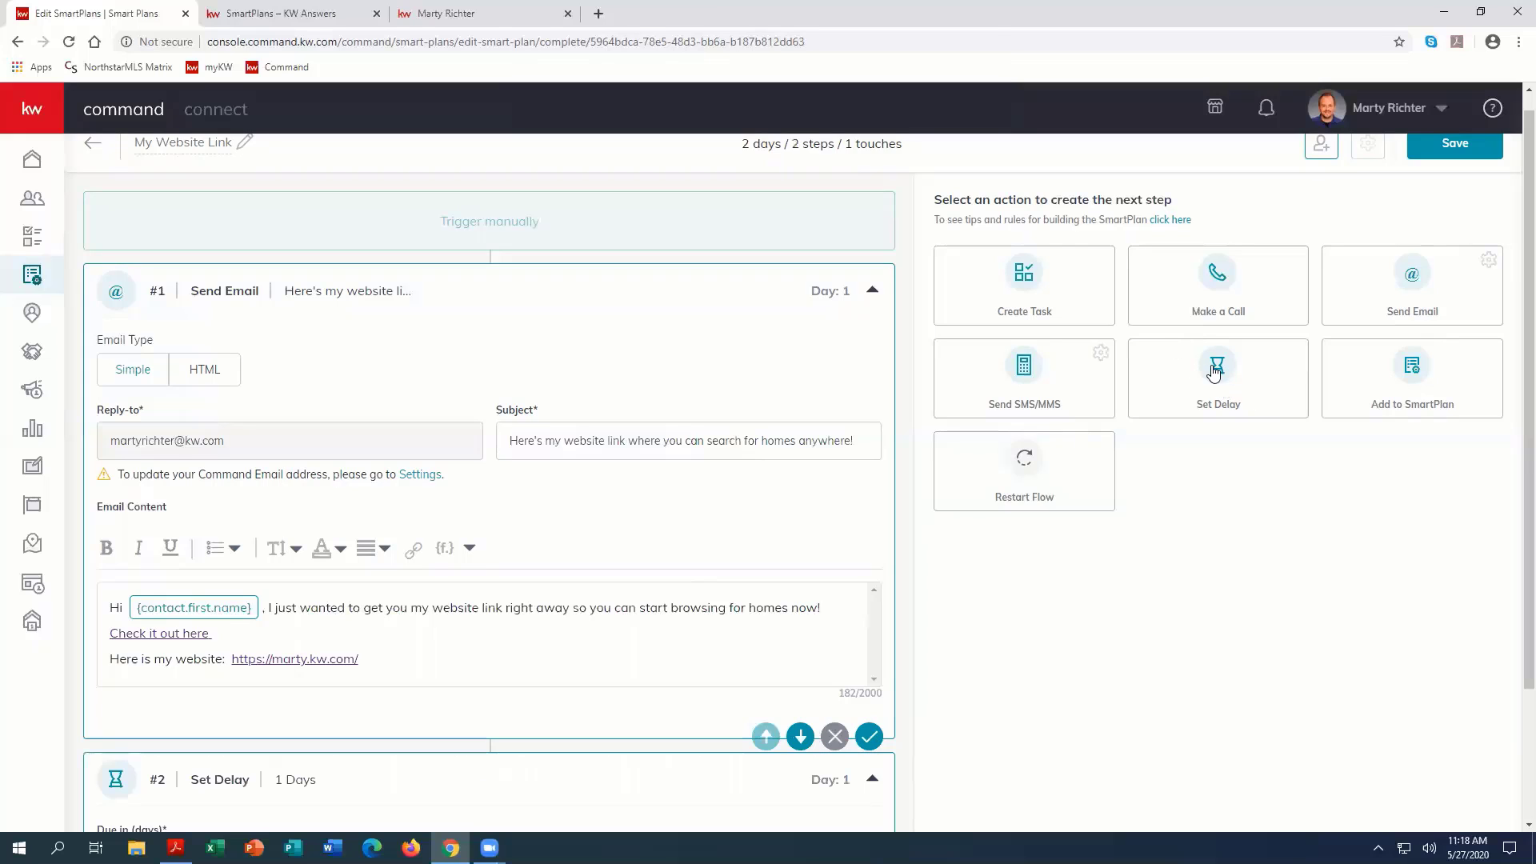
scroll(392, 624, down, 2)
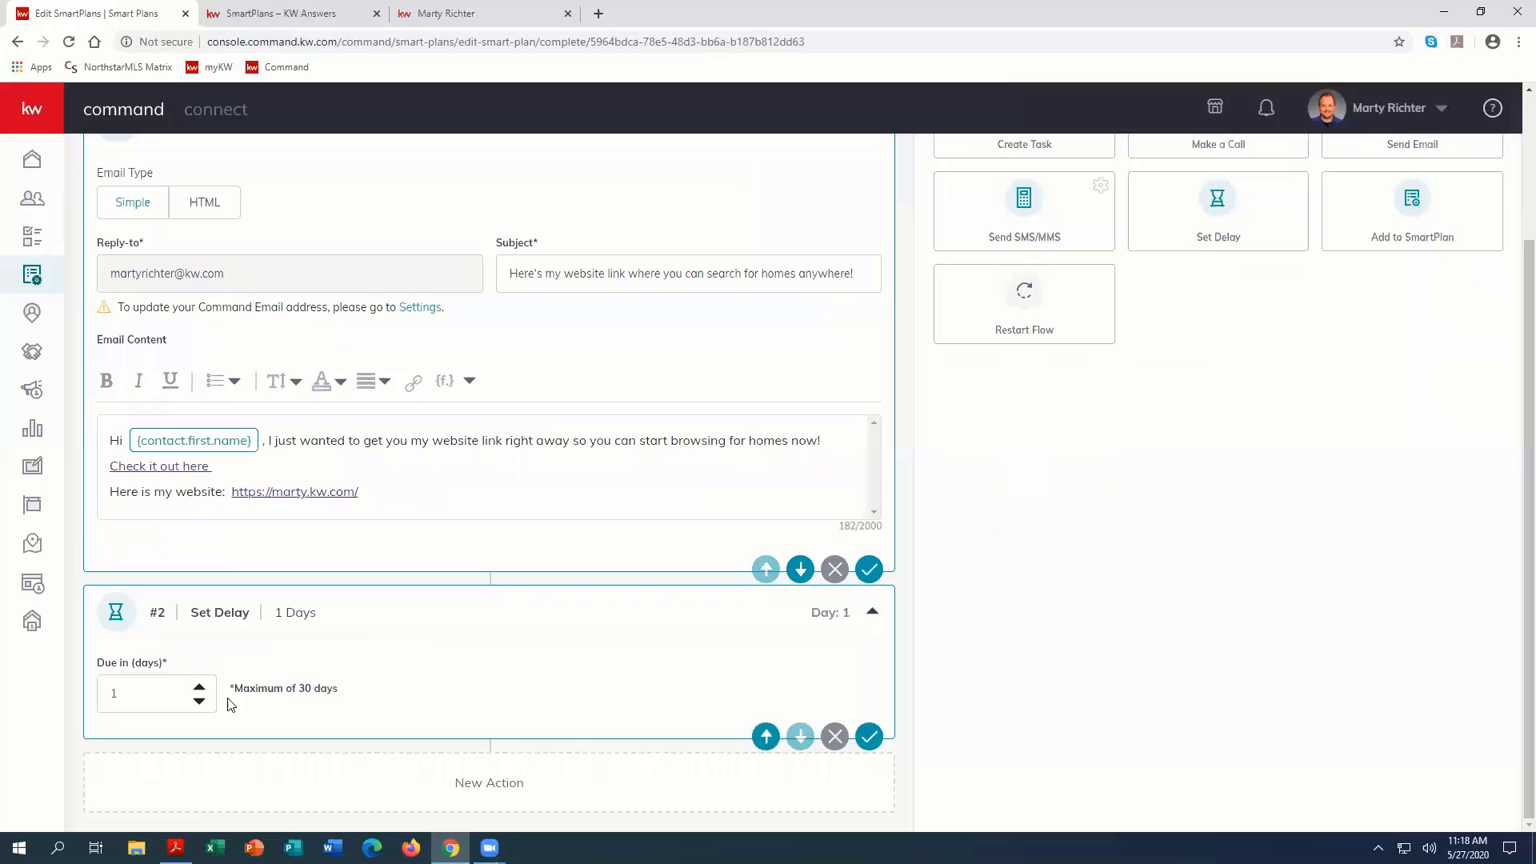
click(199, 687)
click(199, 687)
Step: Add a Make a Call action after the delay and name its task "Call {contact.first.name} {contact.last.name}"
scroll(1107, 585, up, 2)
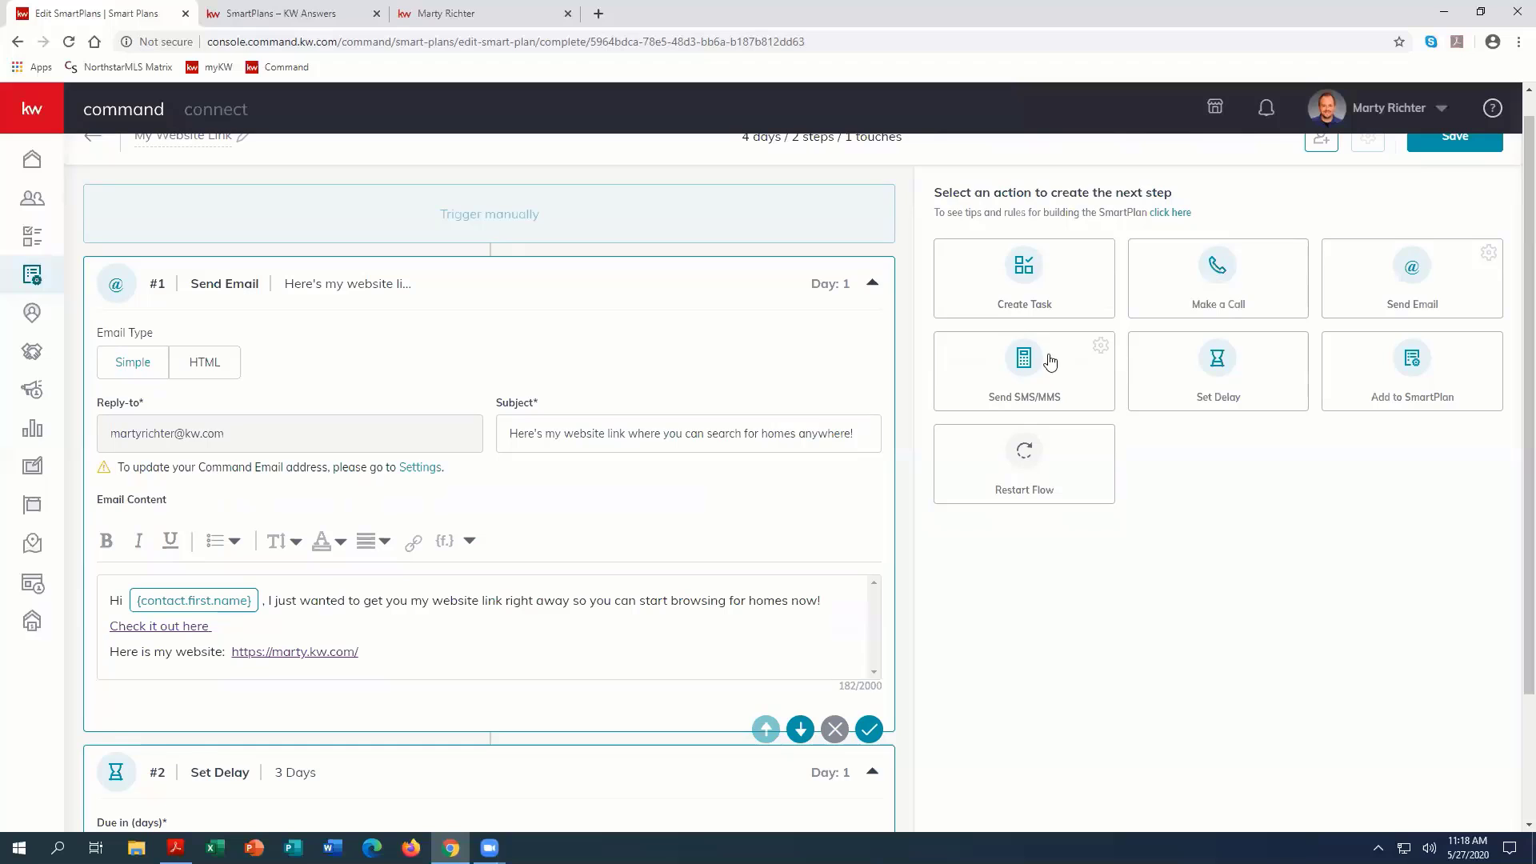
click(1215, 275)
scroll(513, 574, down, 4)
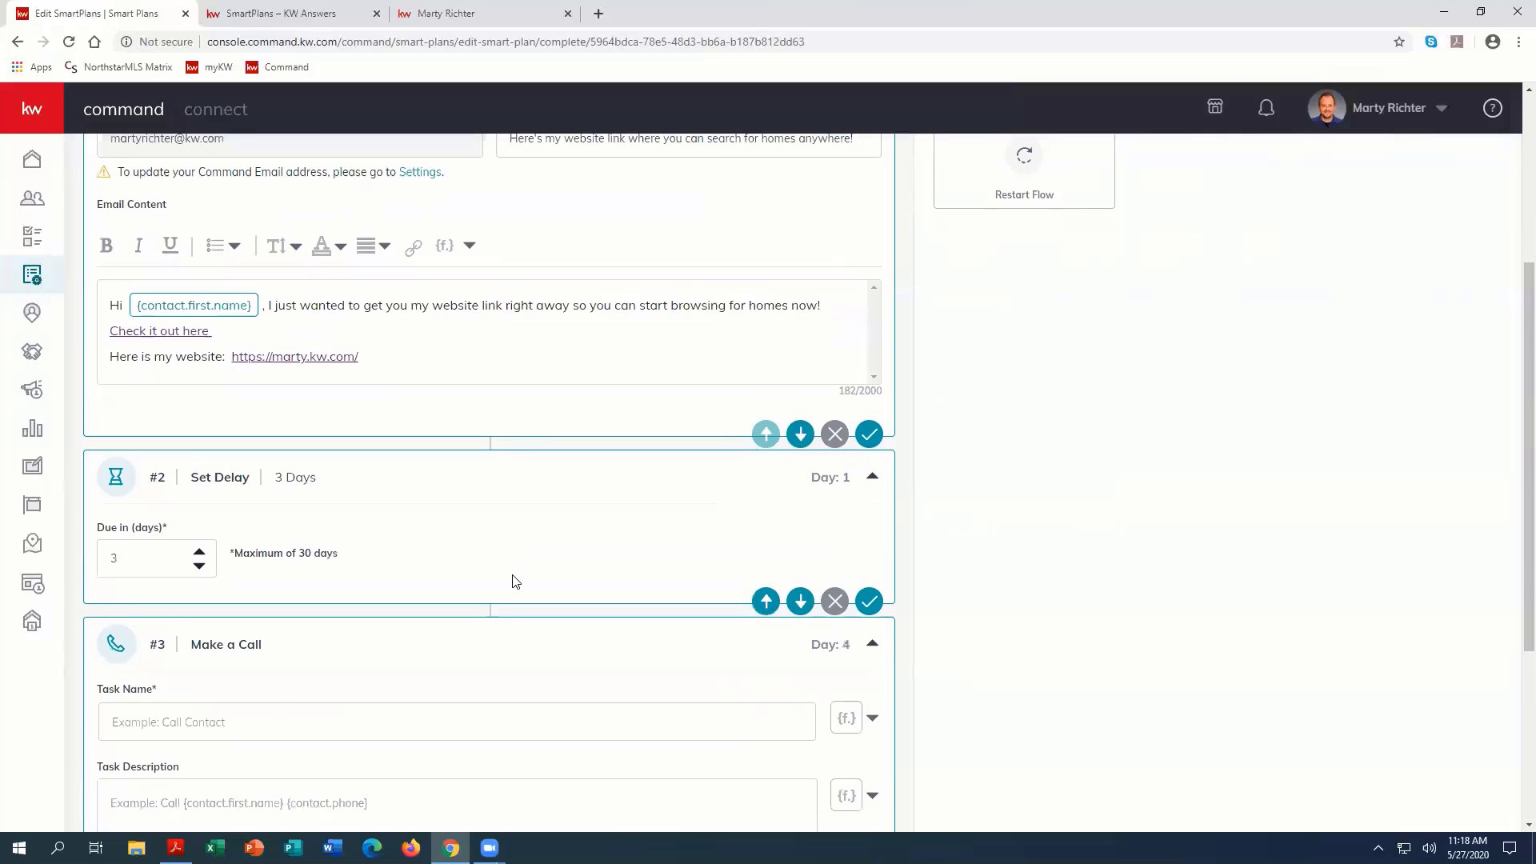
scroll(514, 581, down, 1)
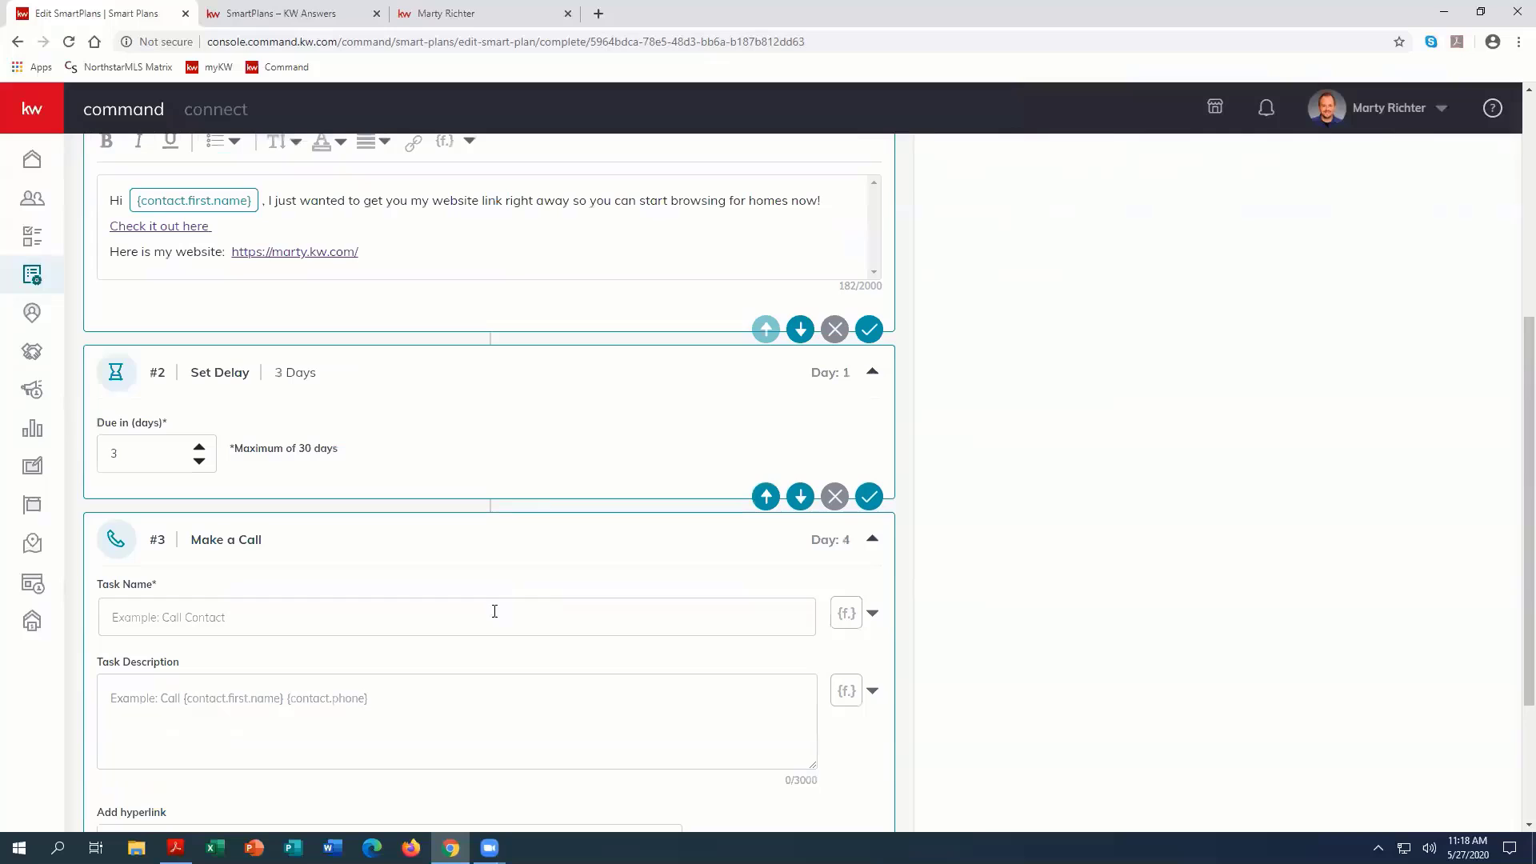
click(164, 620)
text(Call)
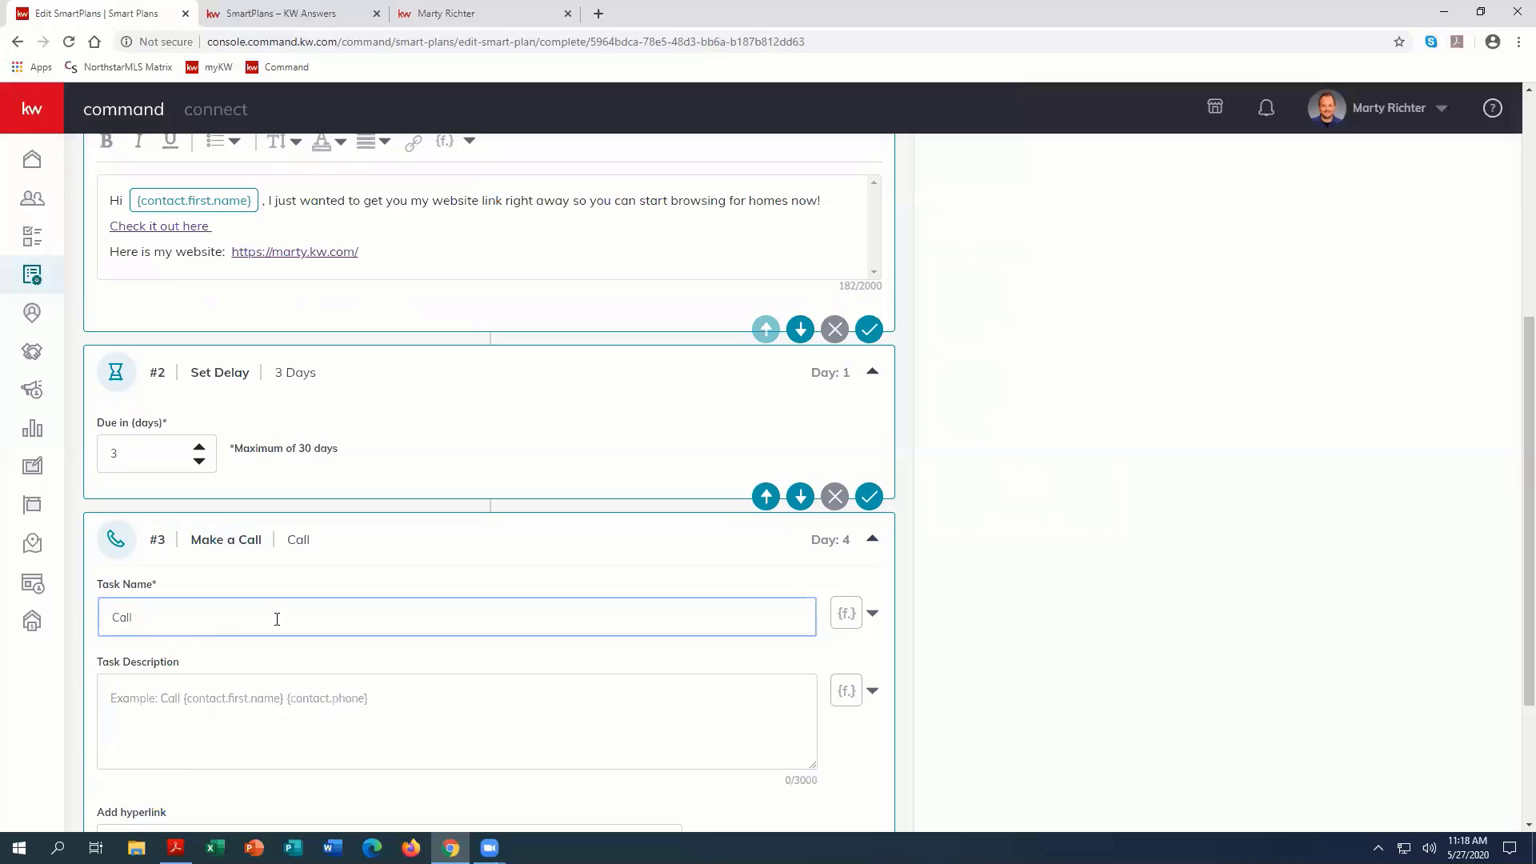
click(845, 617)
click(758, 384)
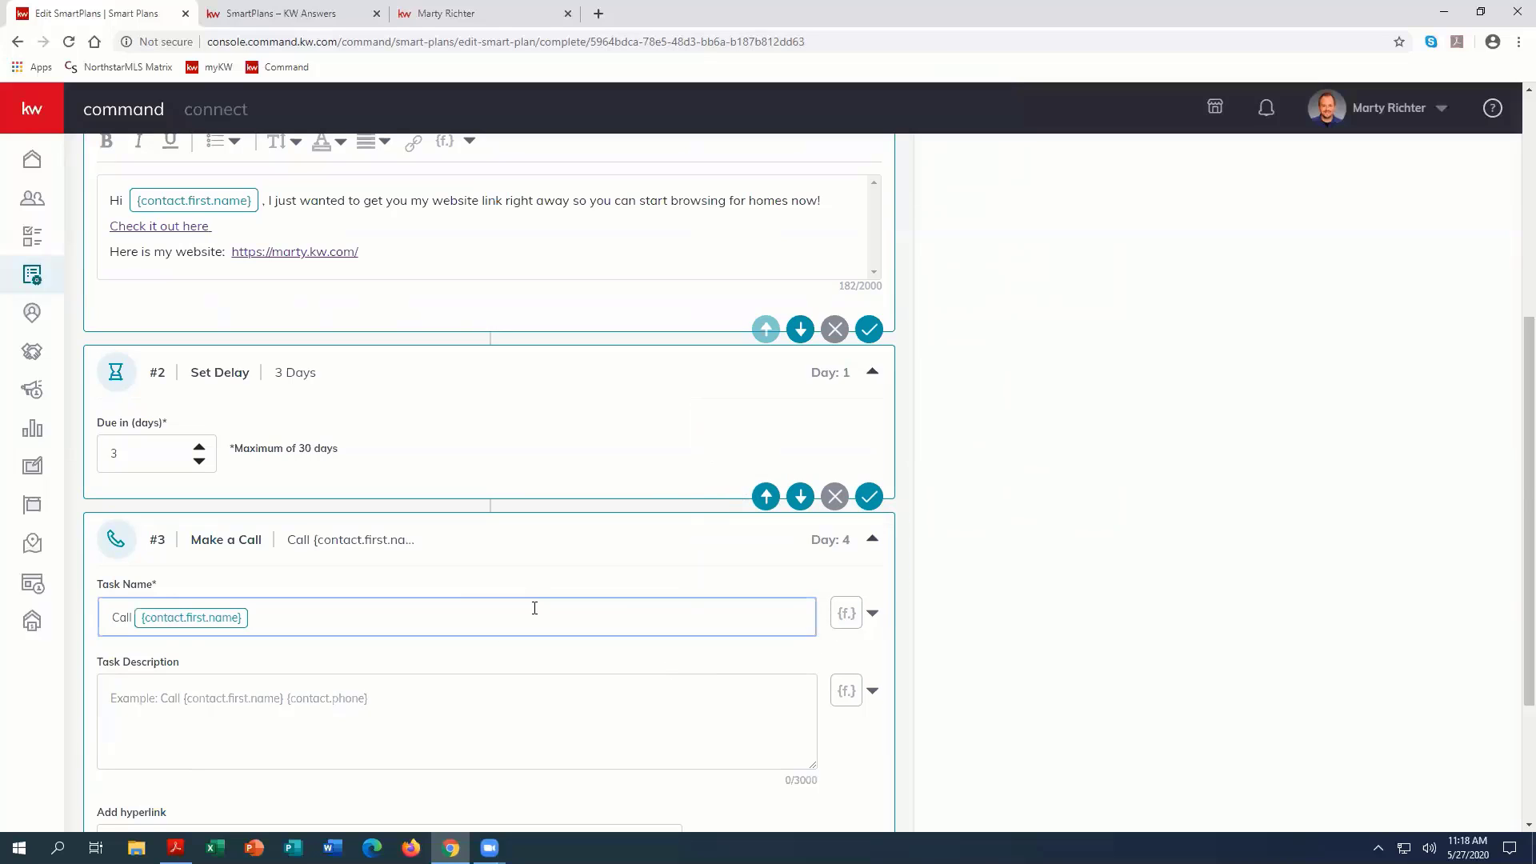
click(755, 422)
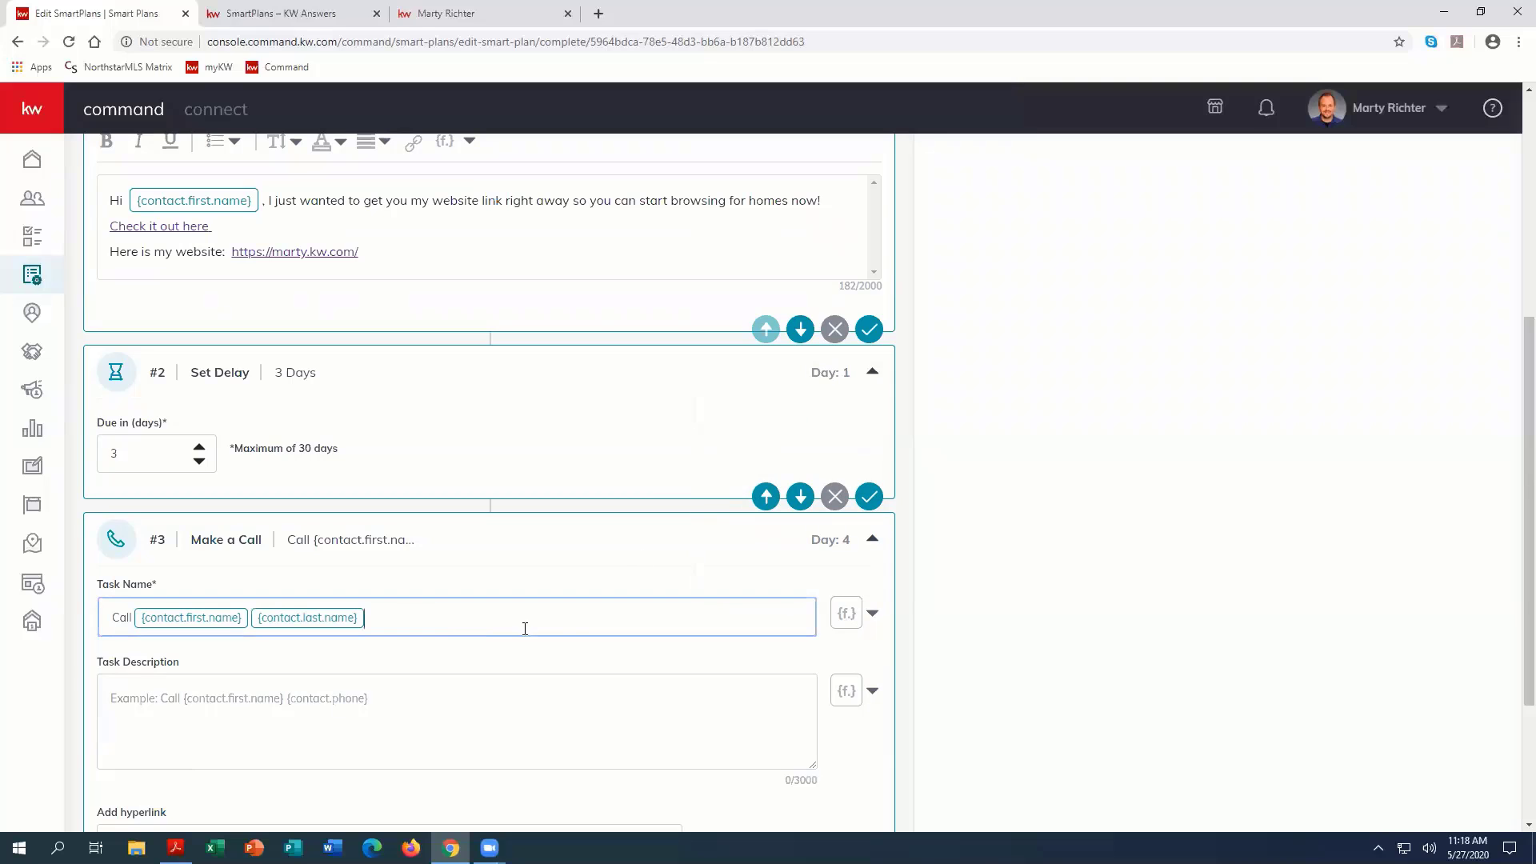
Step: Set the task description to "Call {contact.first.name} at {contact.phone} to see if they've had a chance to check out my website yet."
click(845, 690)
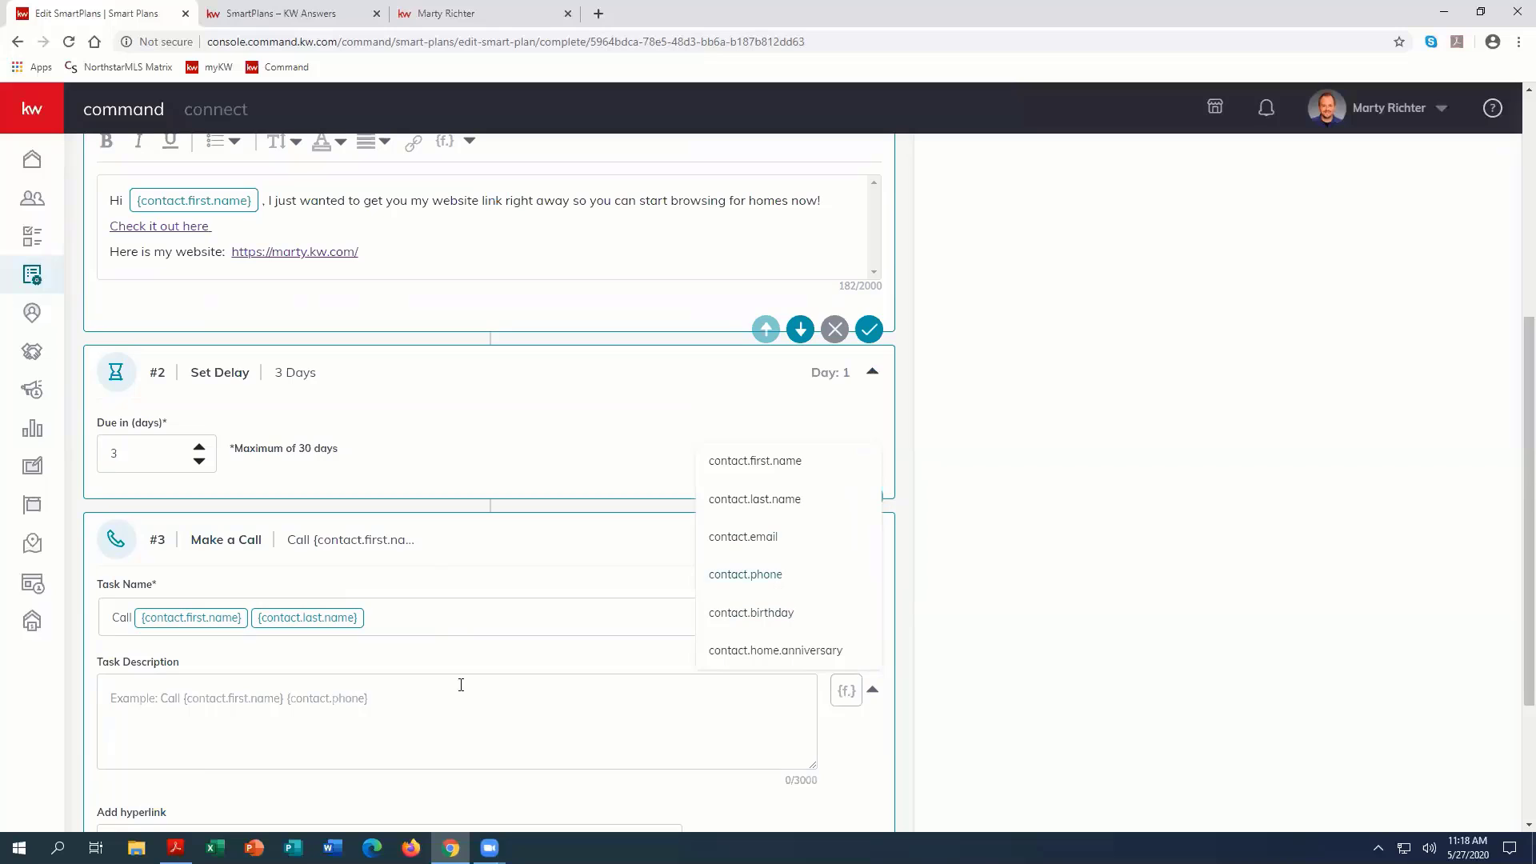
click(280, 698)
text(Call)
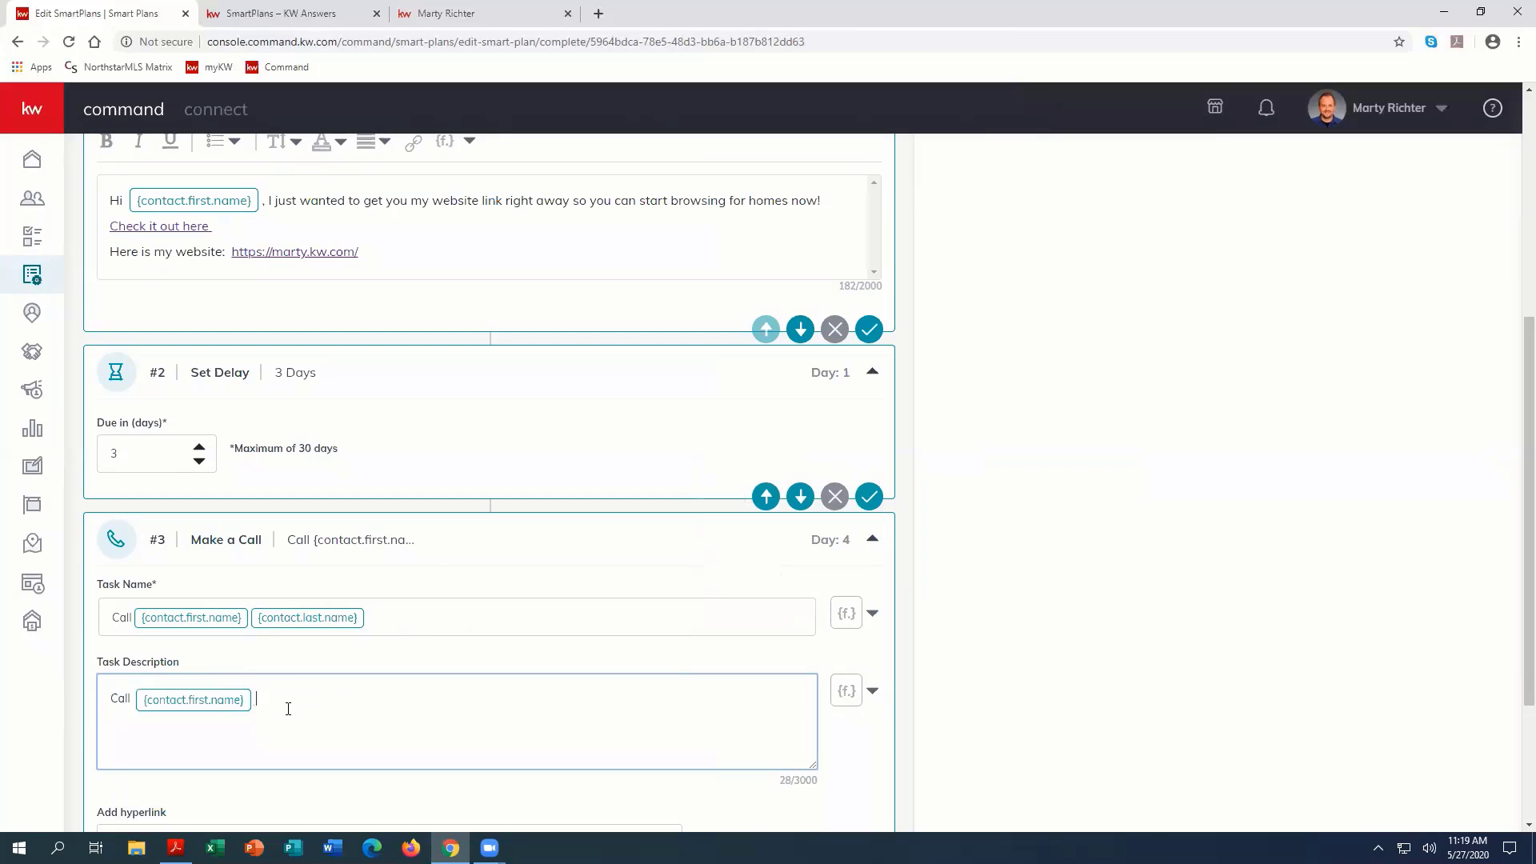
text(to see if they've had a chance to check out my website yet.)
text( at)
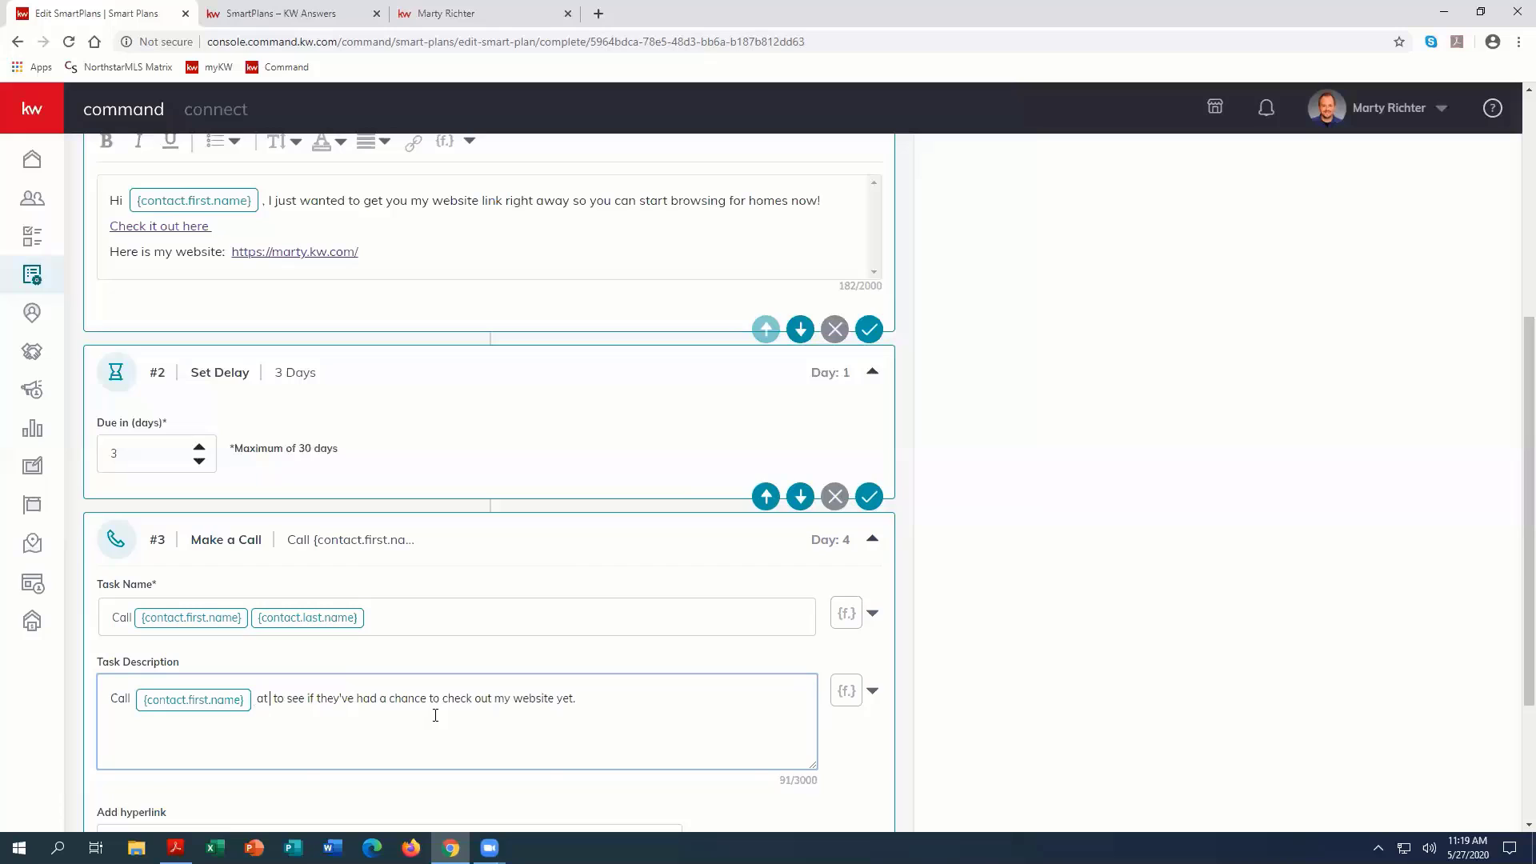
click(846, 690)
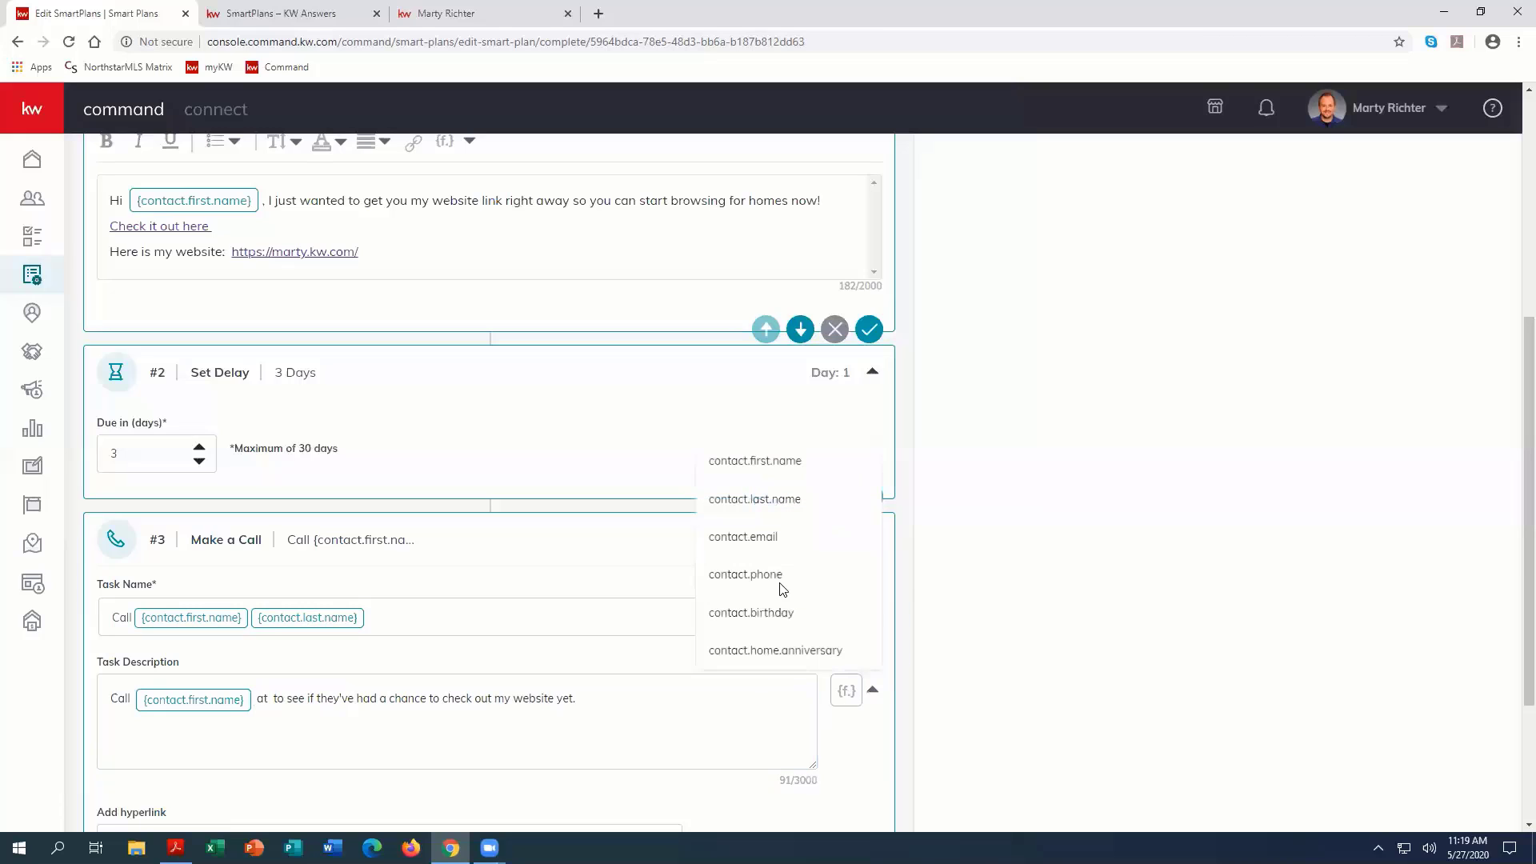
click(768, 574)
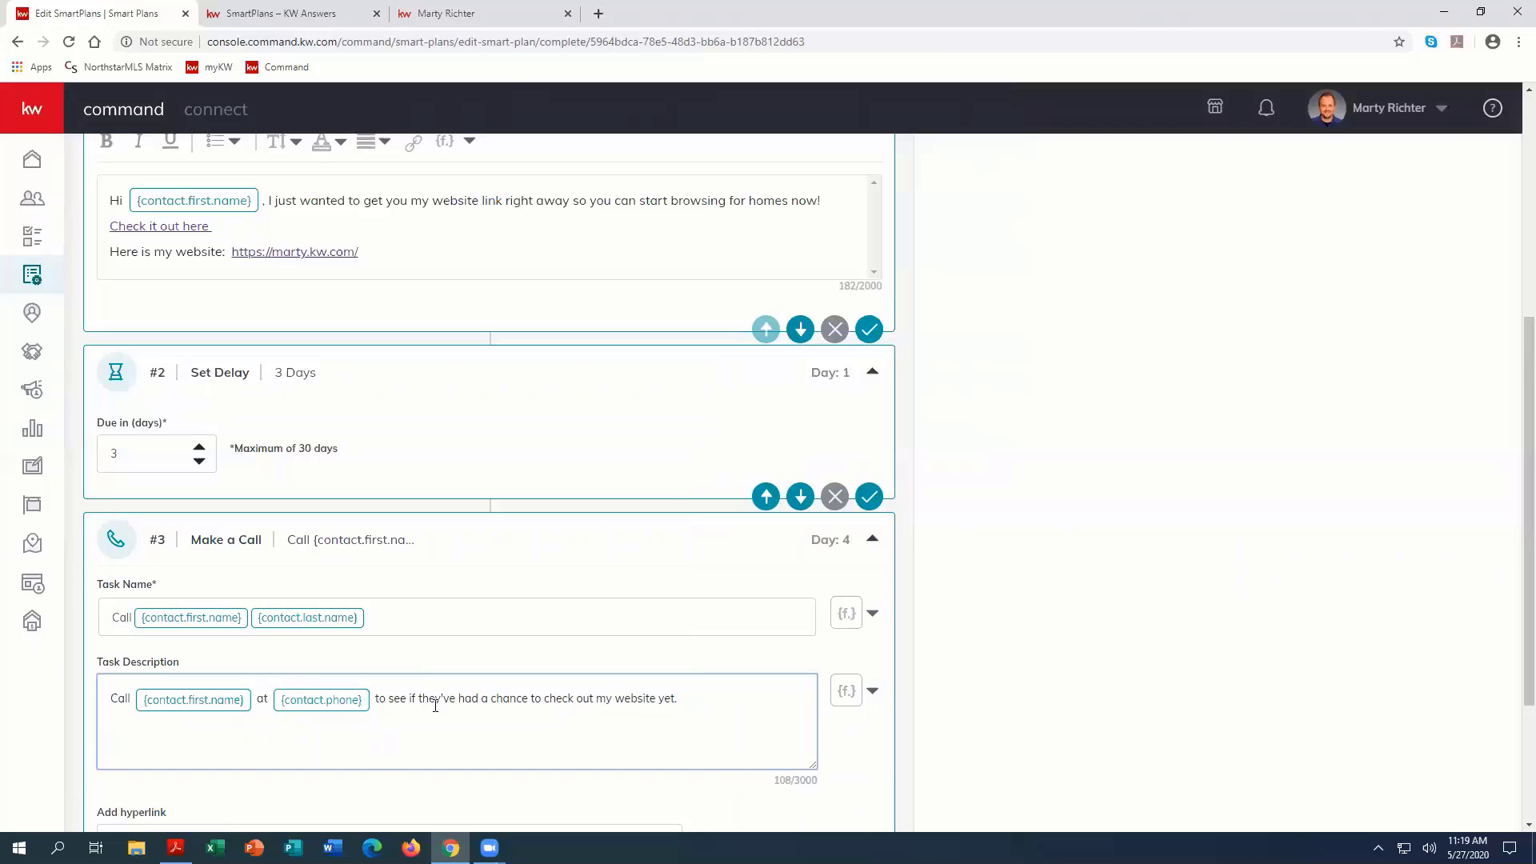
Step: Save the Make a Call action with its due date left at Today, and save the whole My Website Link SmartPlan
scroll(688, 720, down, 2)
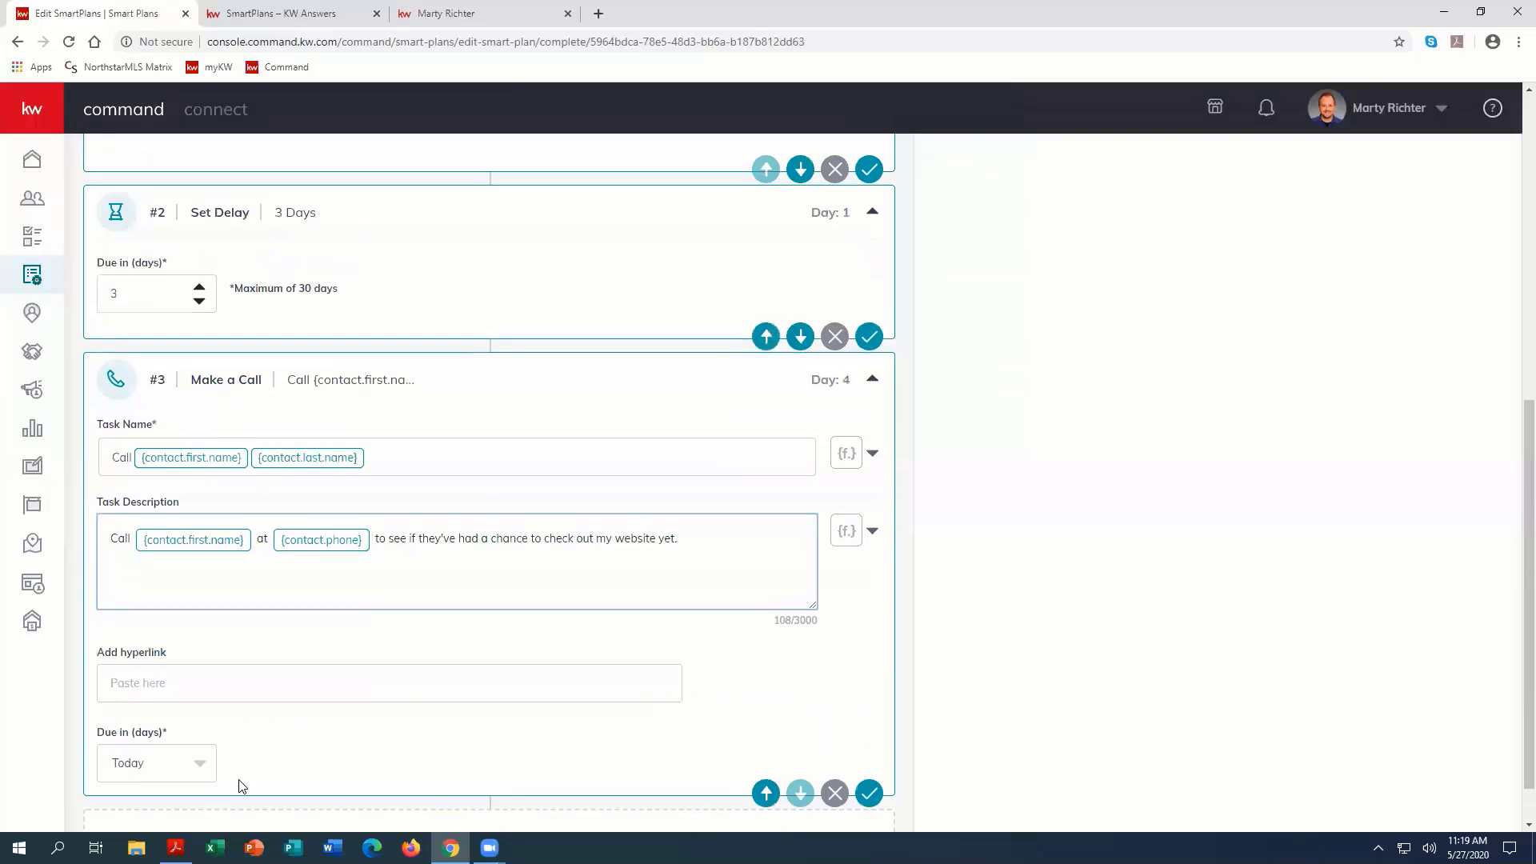
click(869, 794)
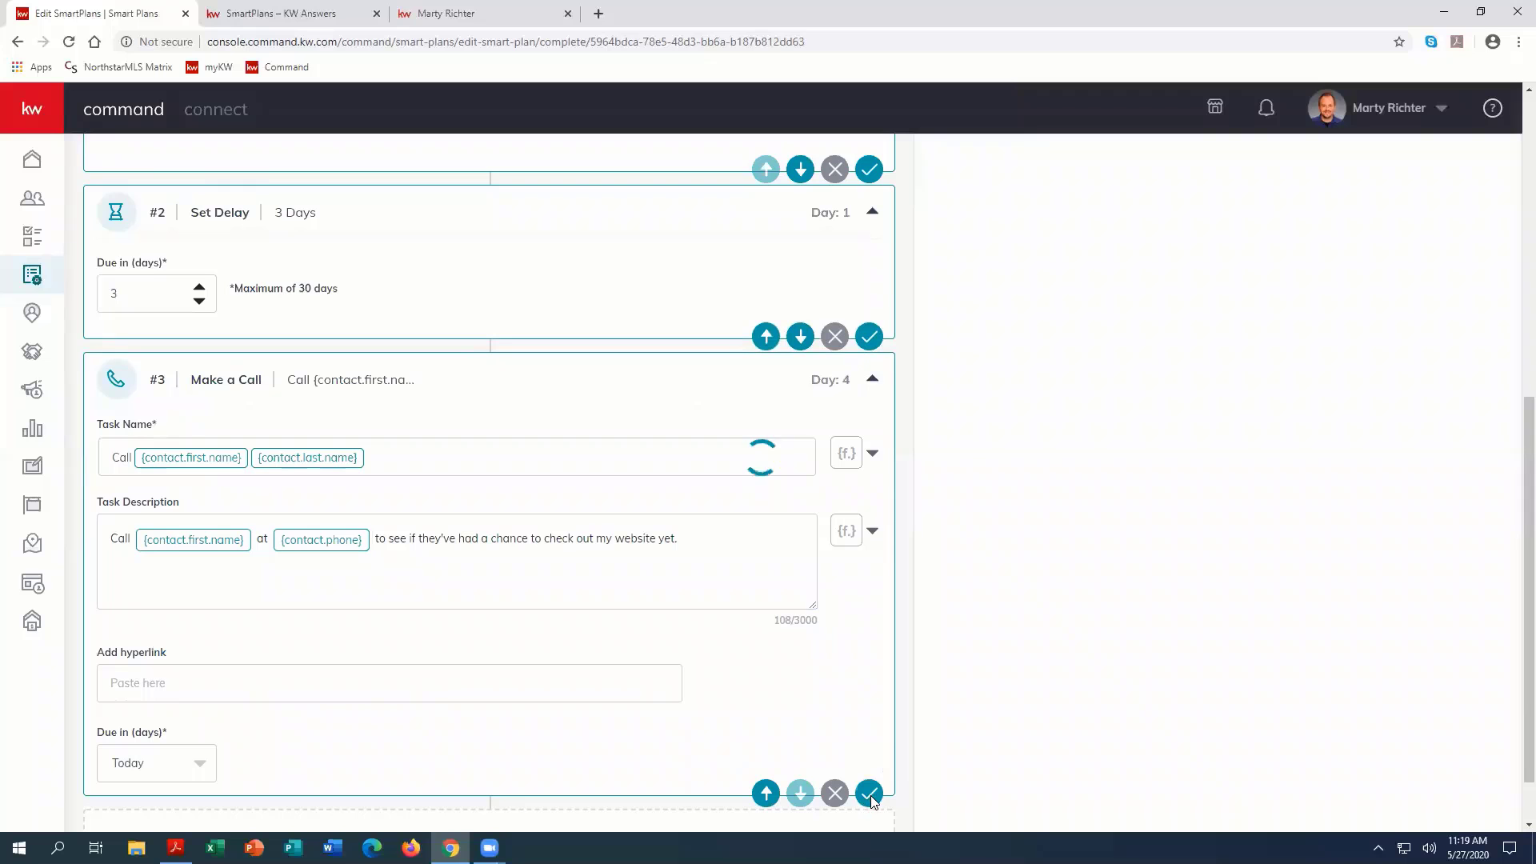
scroll(835, 724, up, 7)
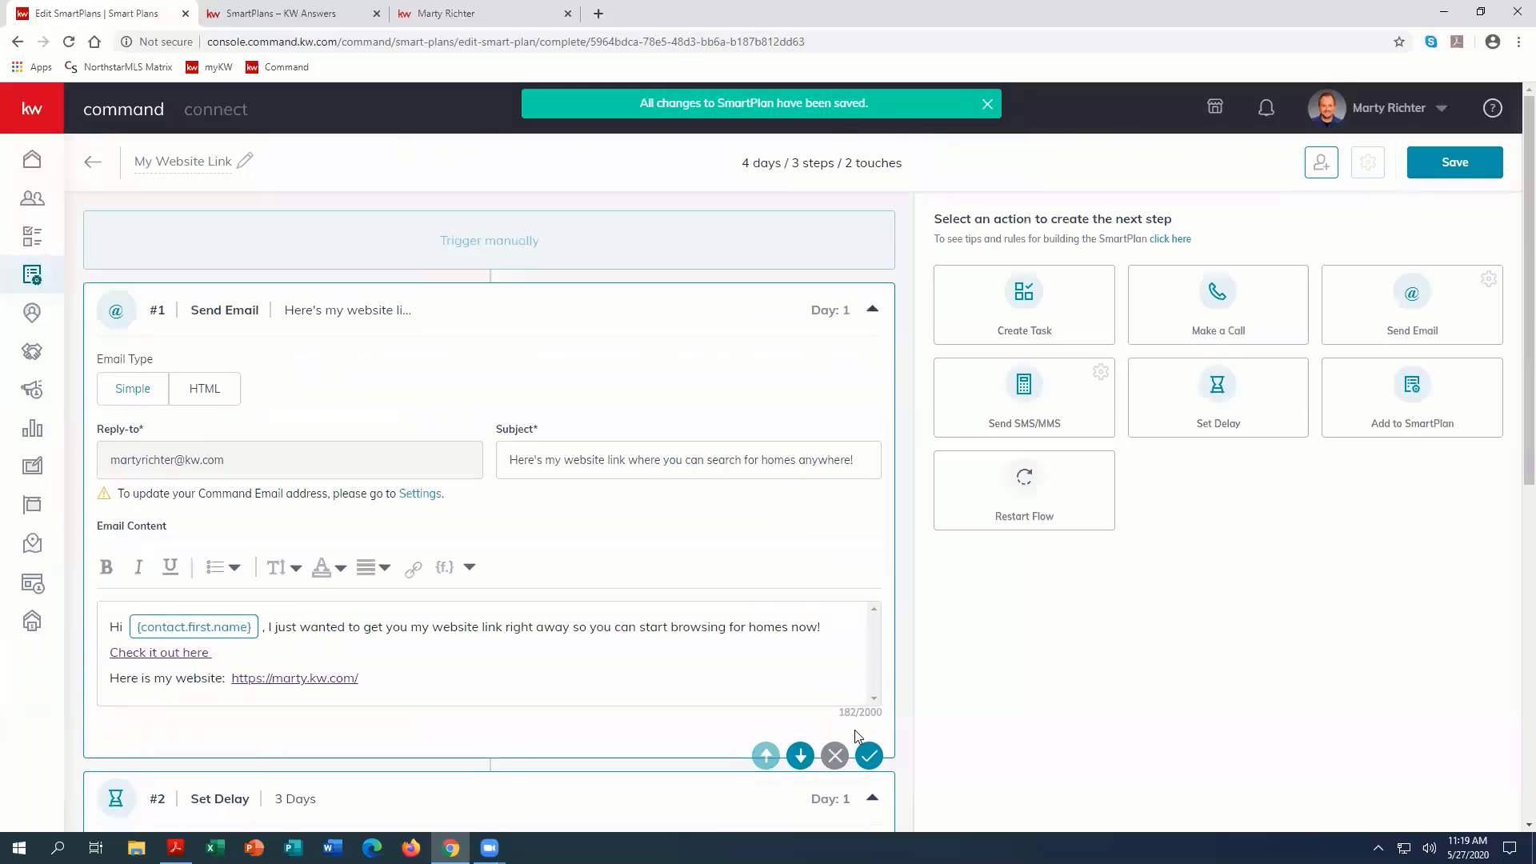
scroll(869, 755, down, 4)
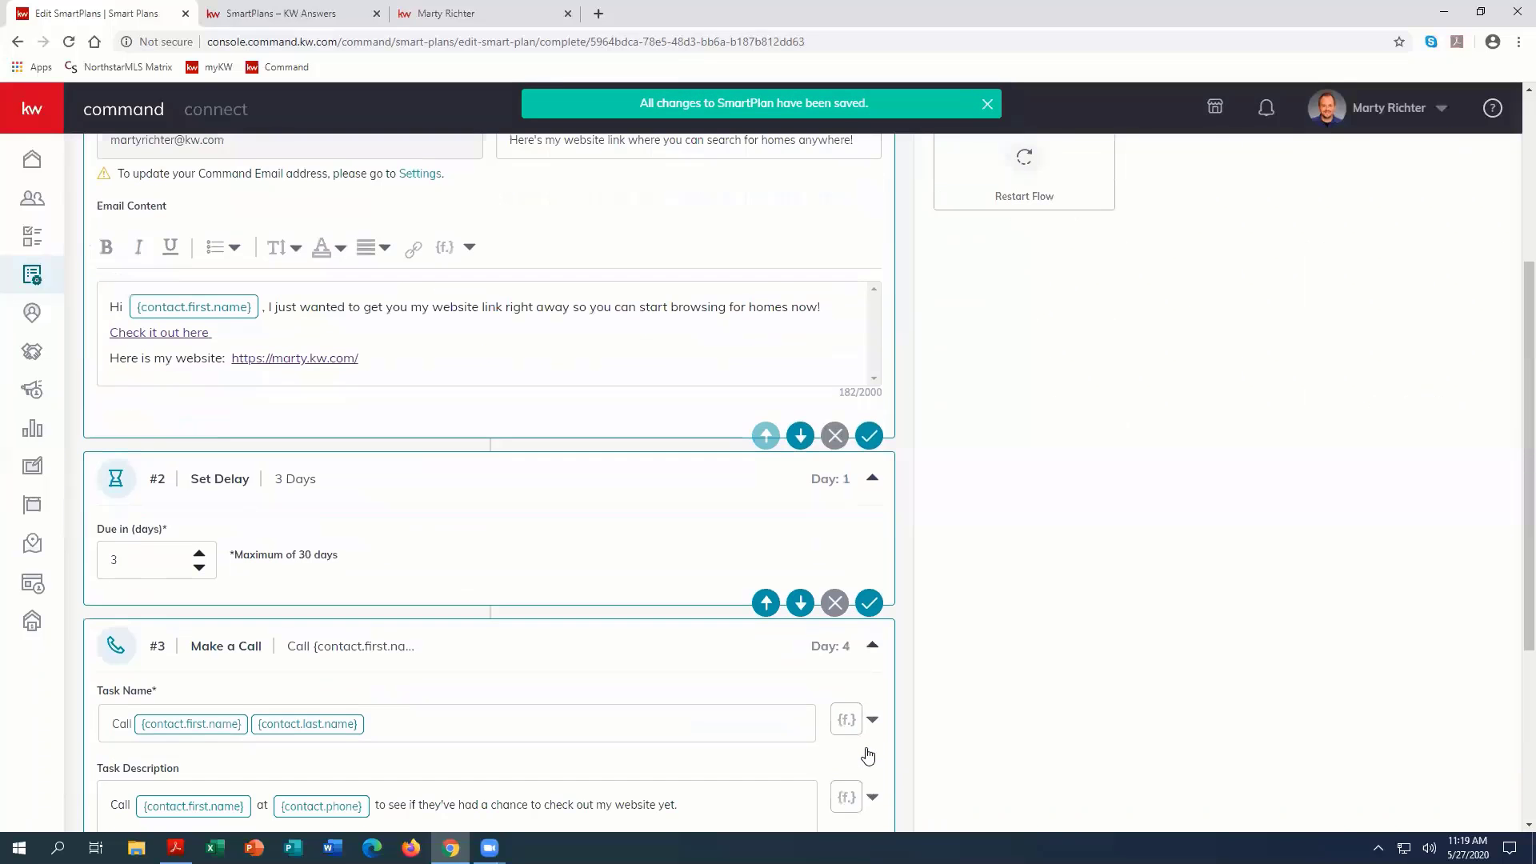
scroll(870, 757, down, 4)
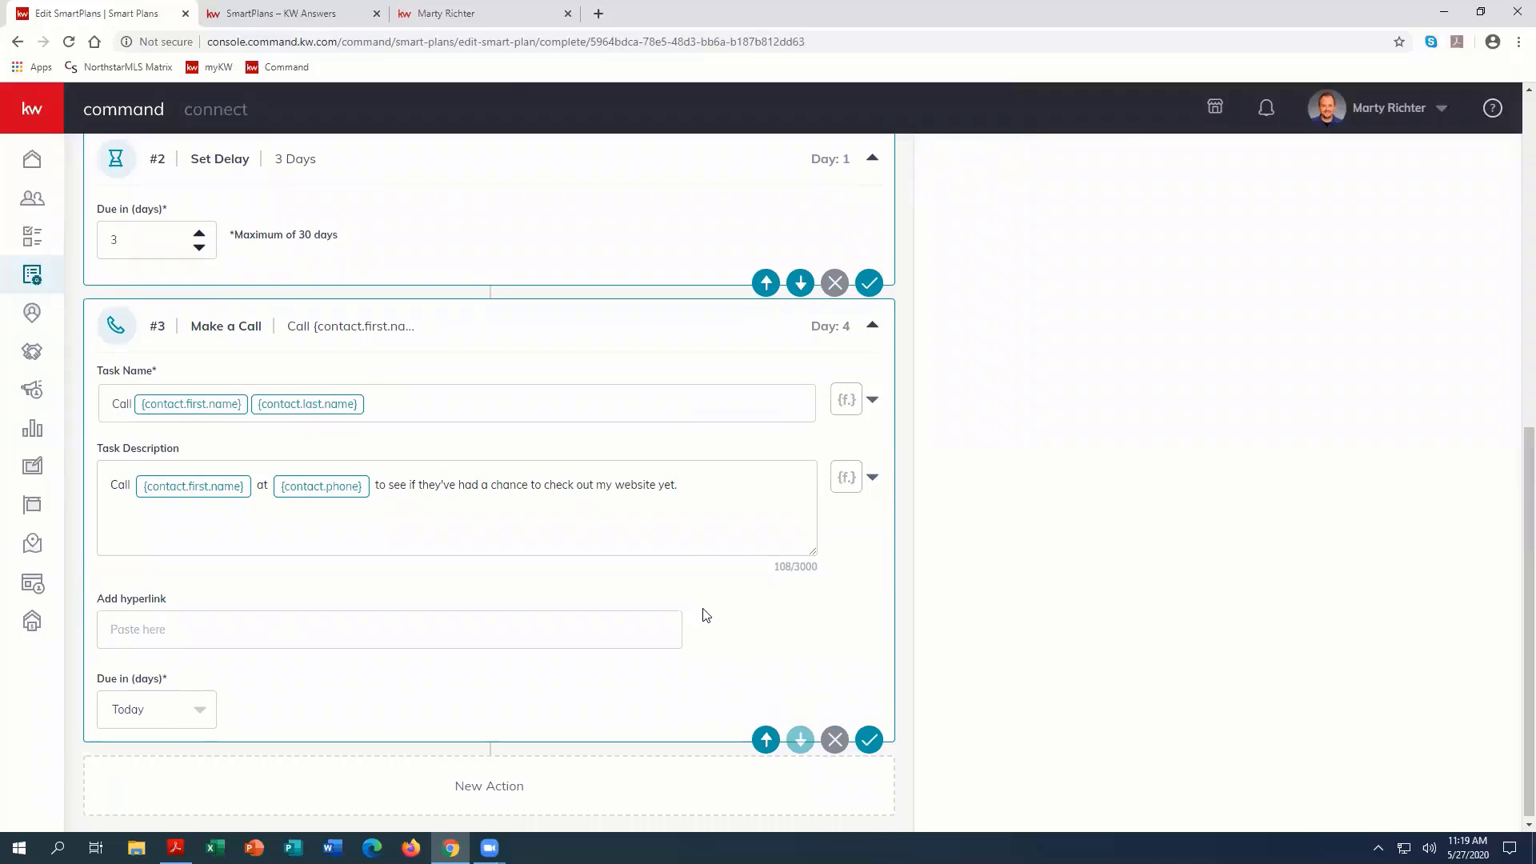
scroll(880, 464, up, 8)
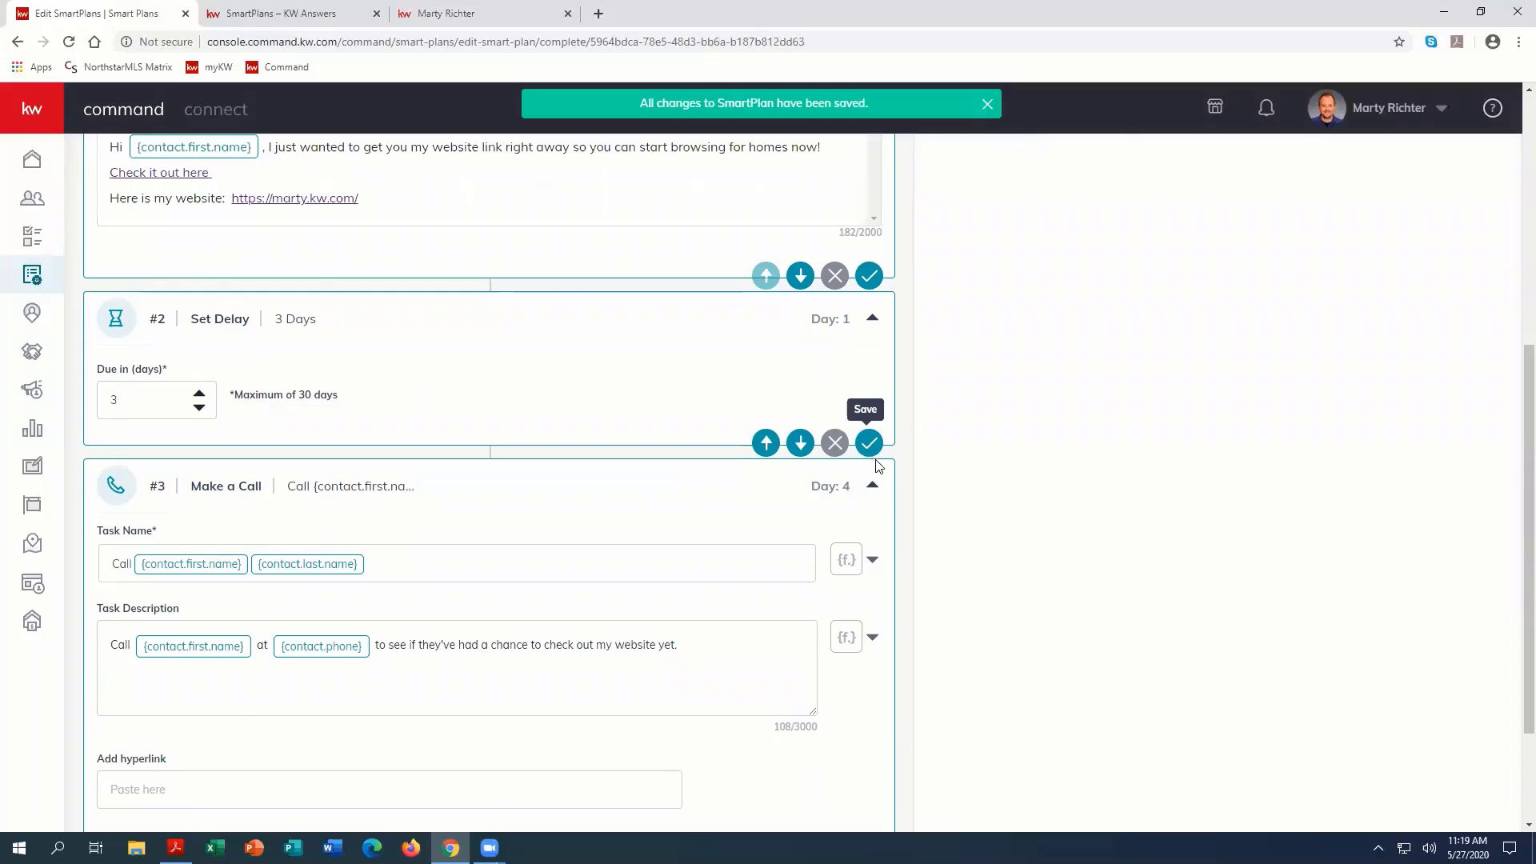
scroll(887, 466, up, 1)
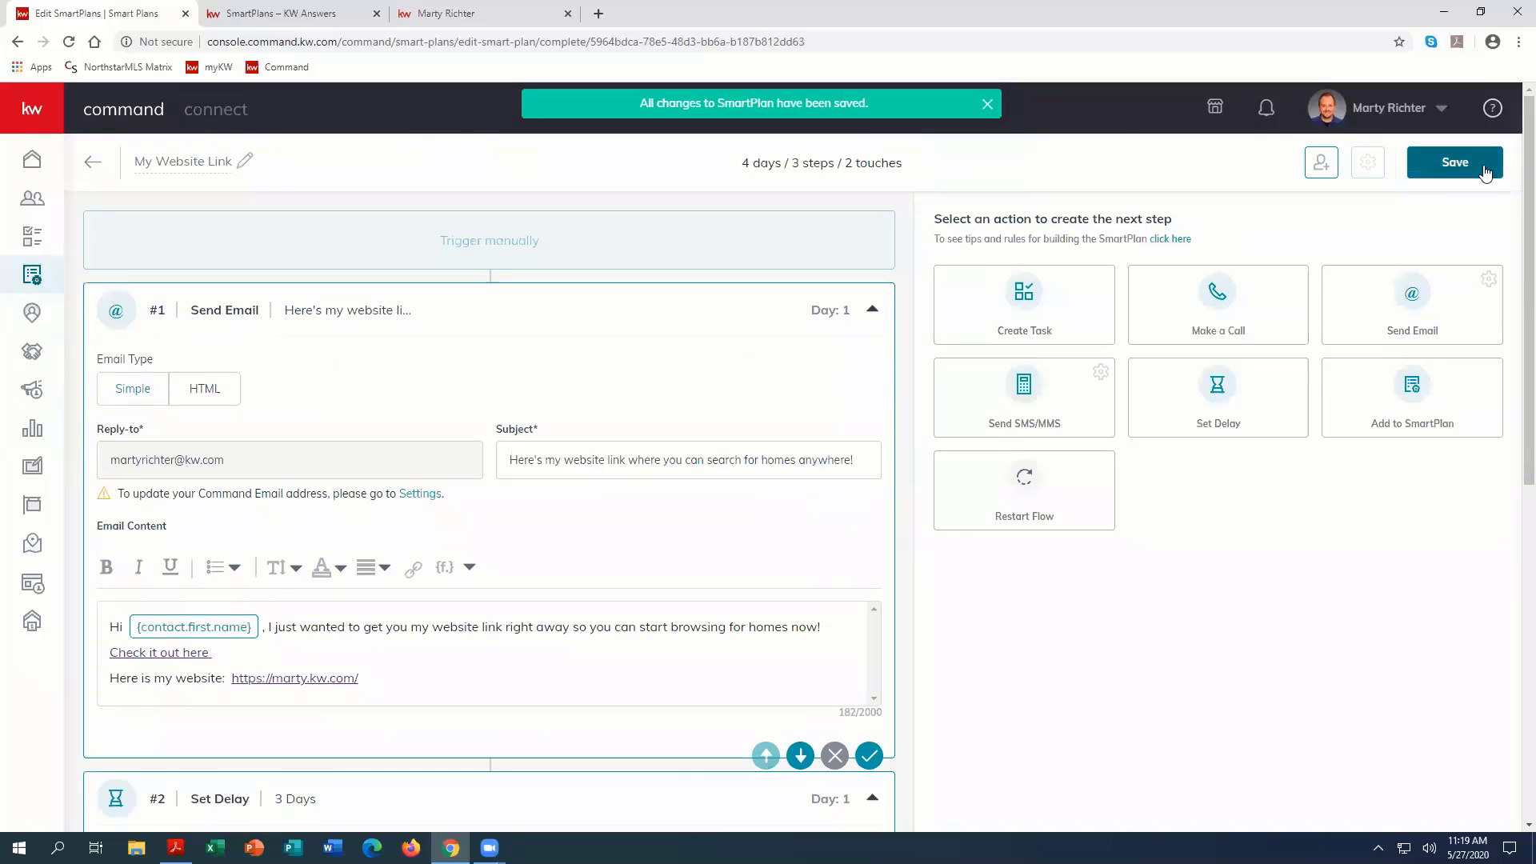
click(1449, 164)
Step: Start adding clients to the My Website Link SmartPlan and select five contacts by searching for each name
click(1321, 164)
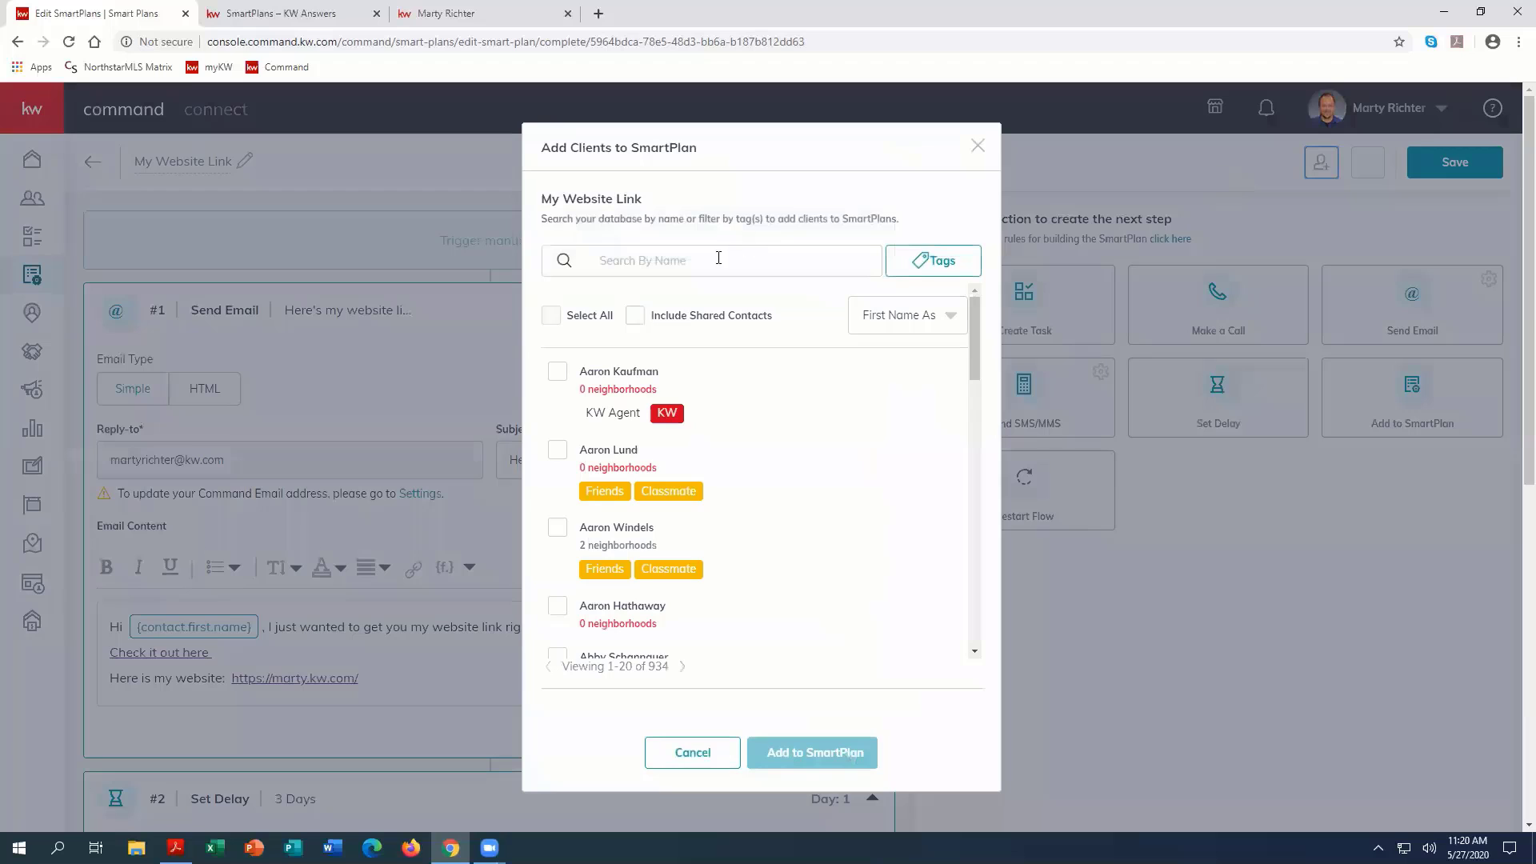
text(mike os)
click(560, 380)
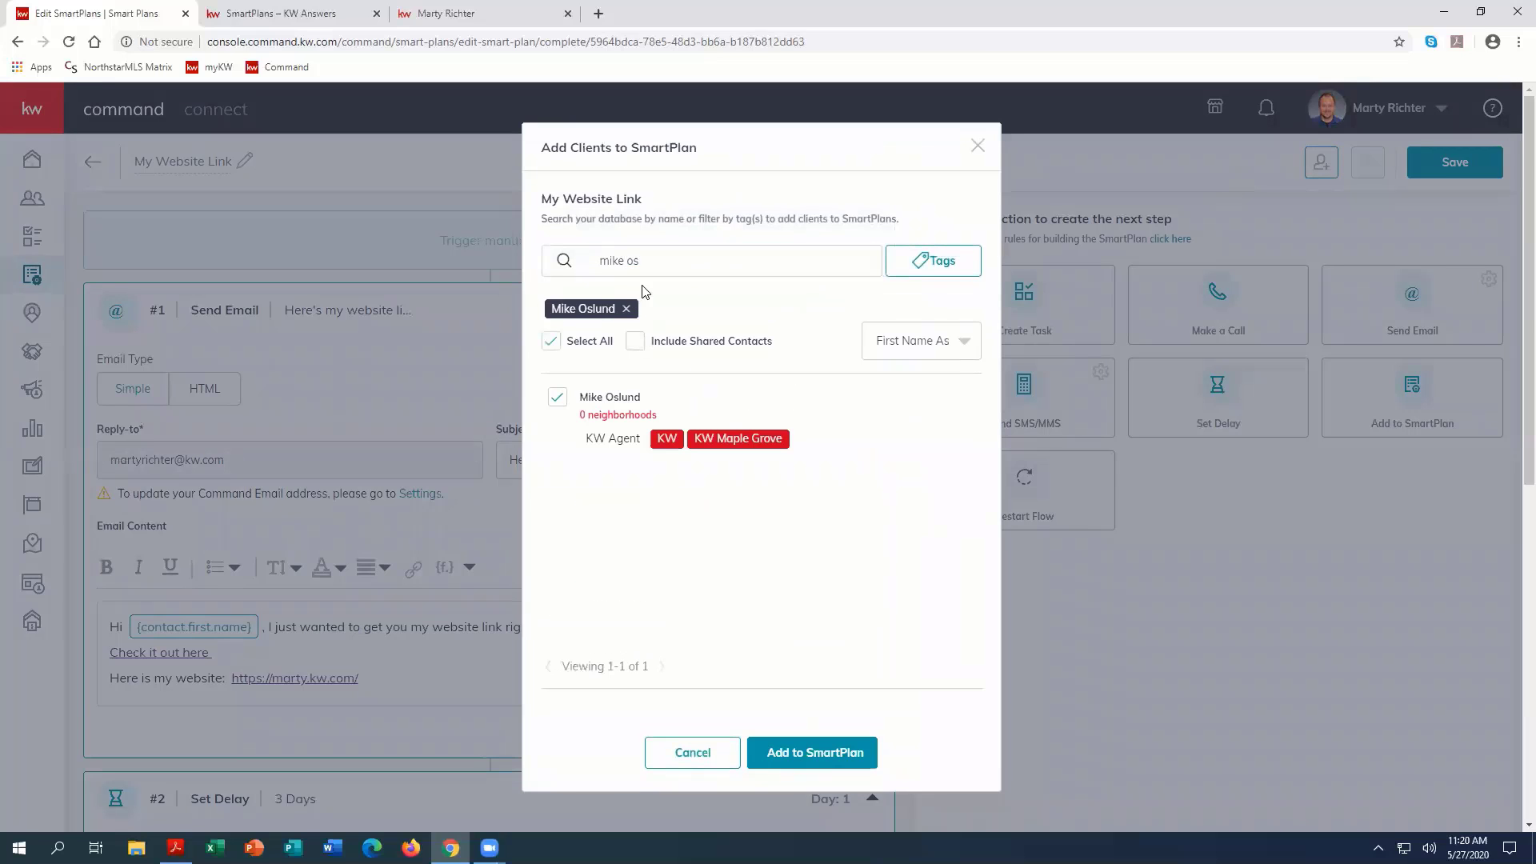
click(562, 263)
text(kay)
click(557, 397)
drag(736, 255, 562, 262)
text(lori)
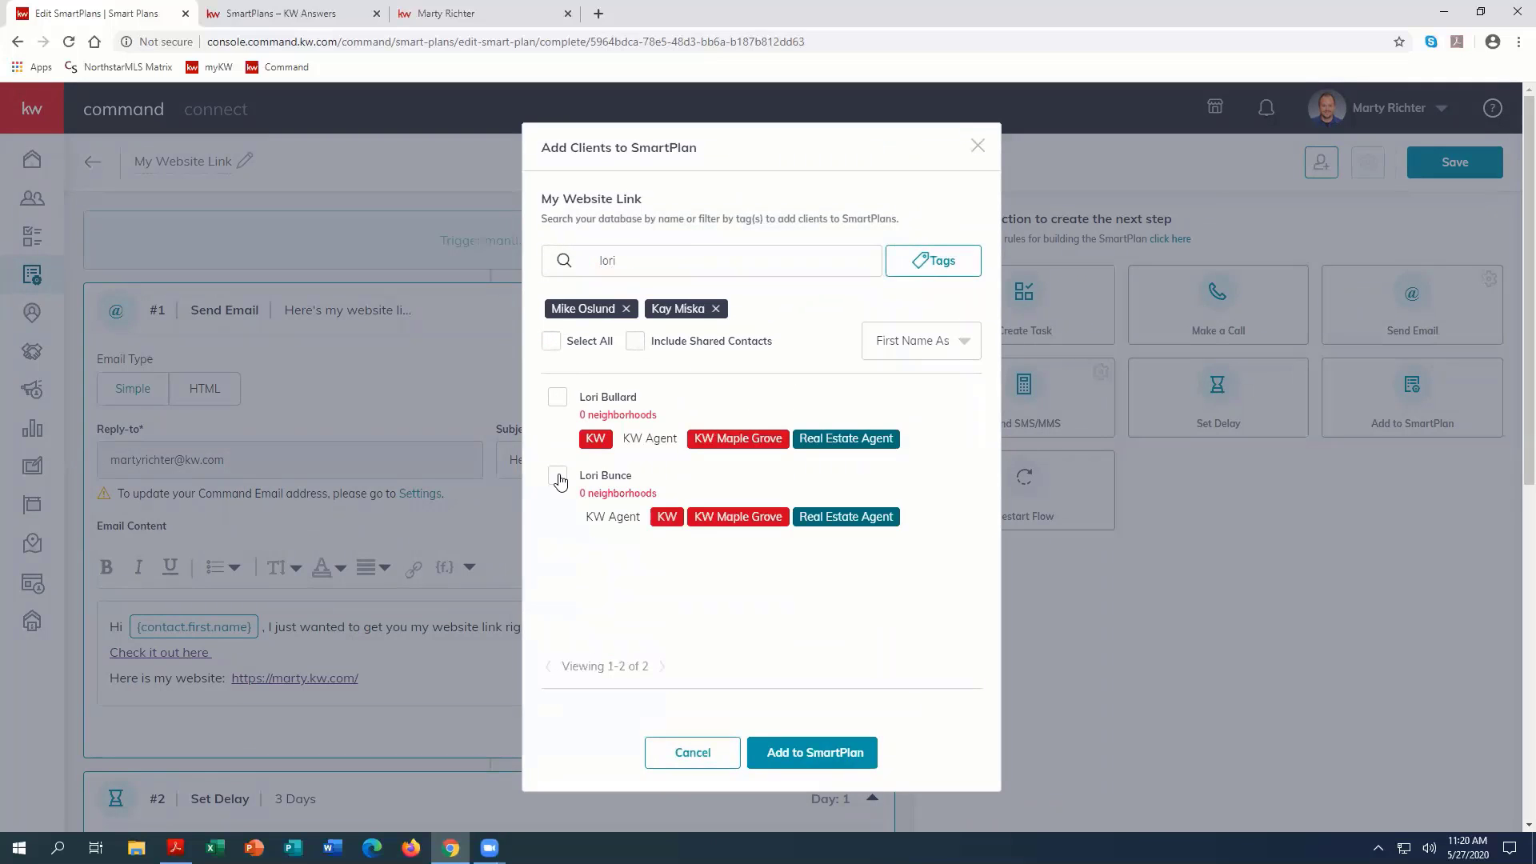
click(558, 477)
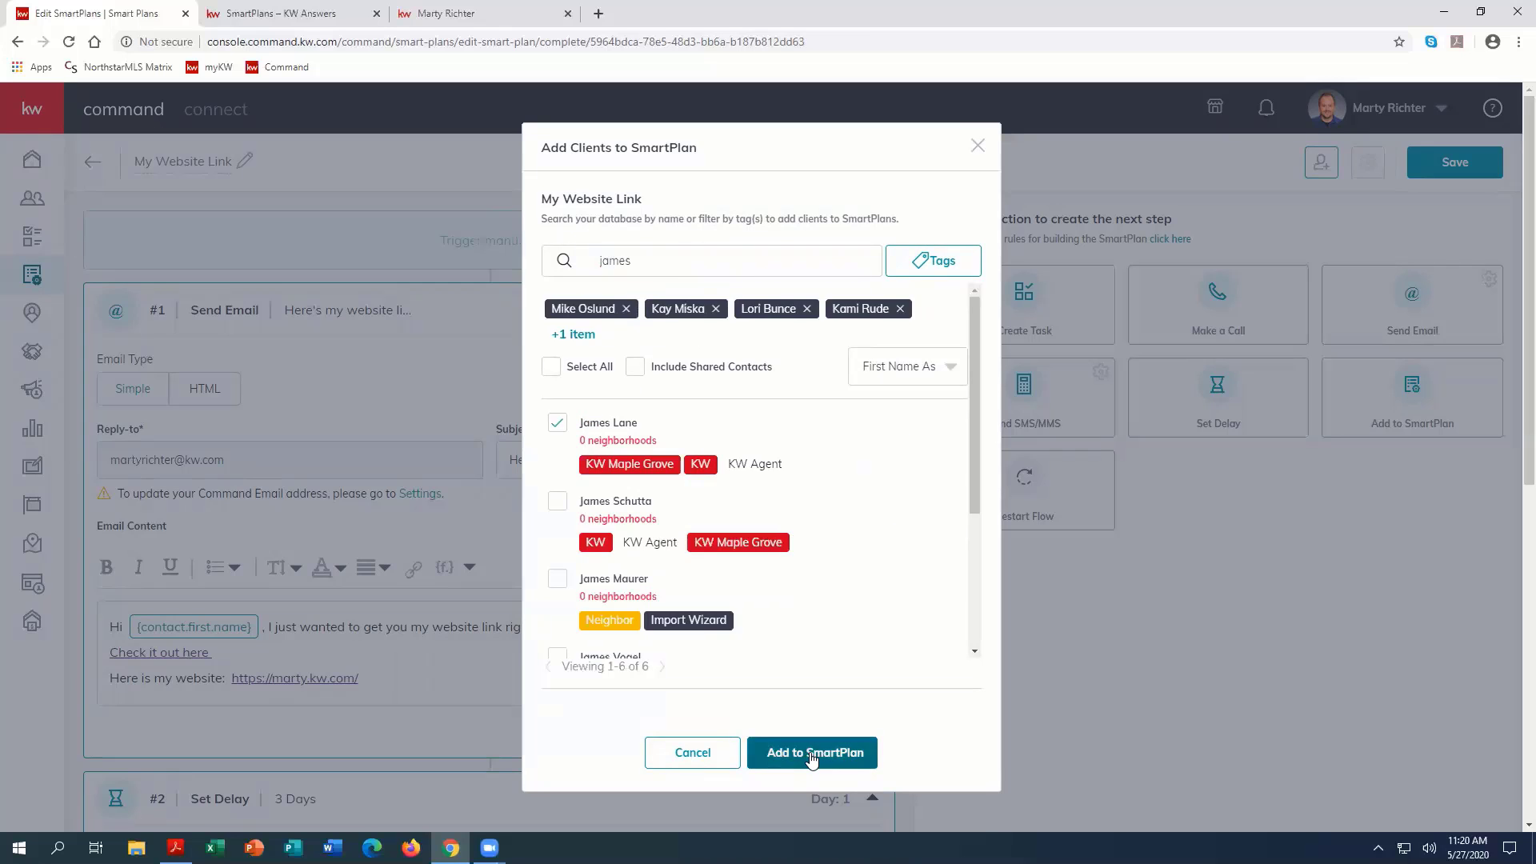
Step: Add the selected contacts to the SmartPlan with the Start all now option and confirm their subscription
click(811, 754)
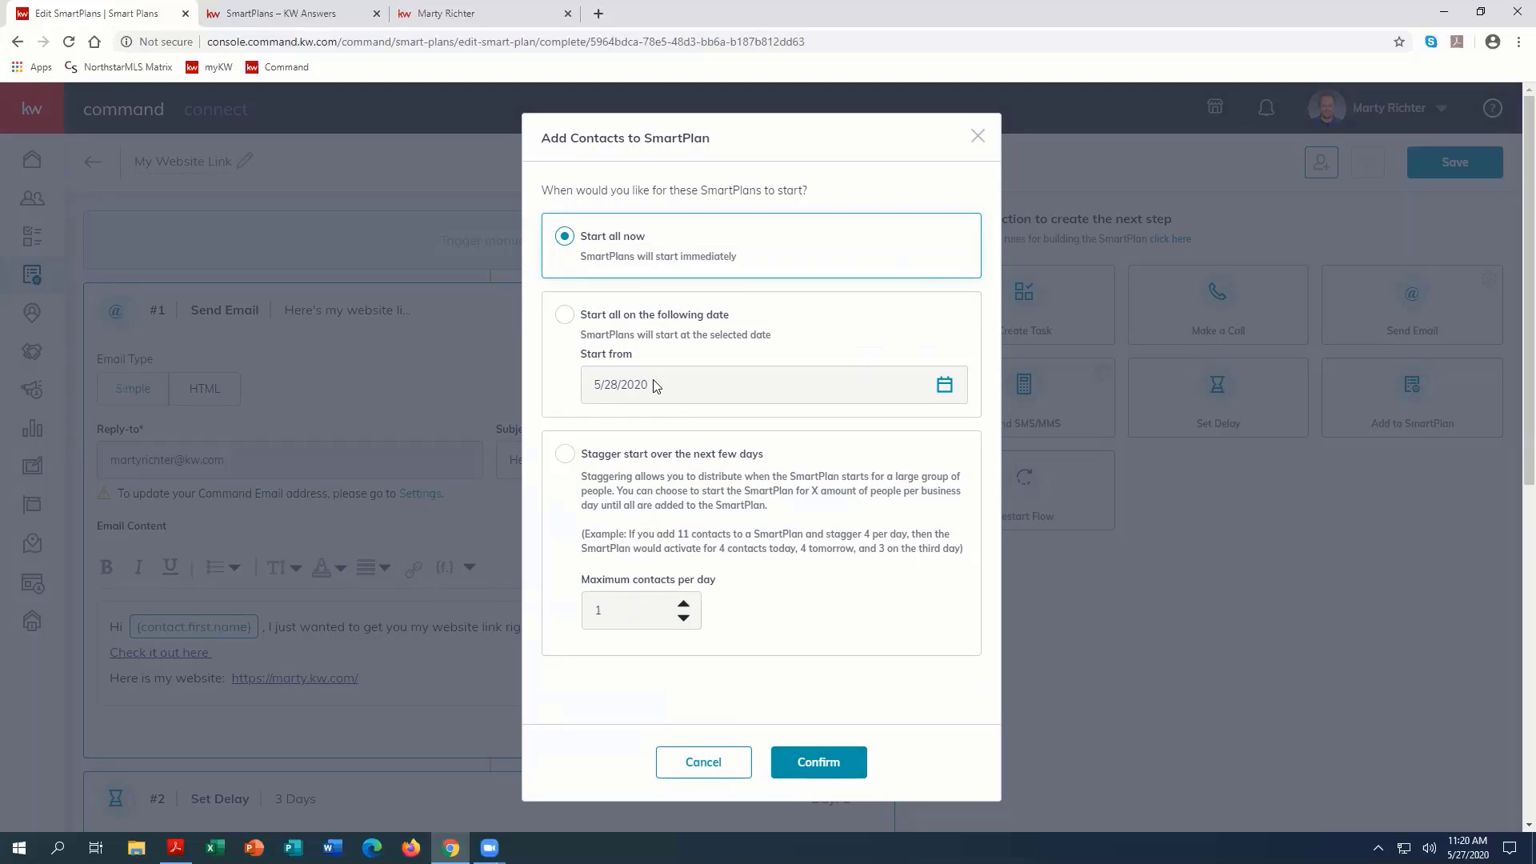
click(848, 770)
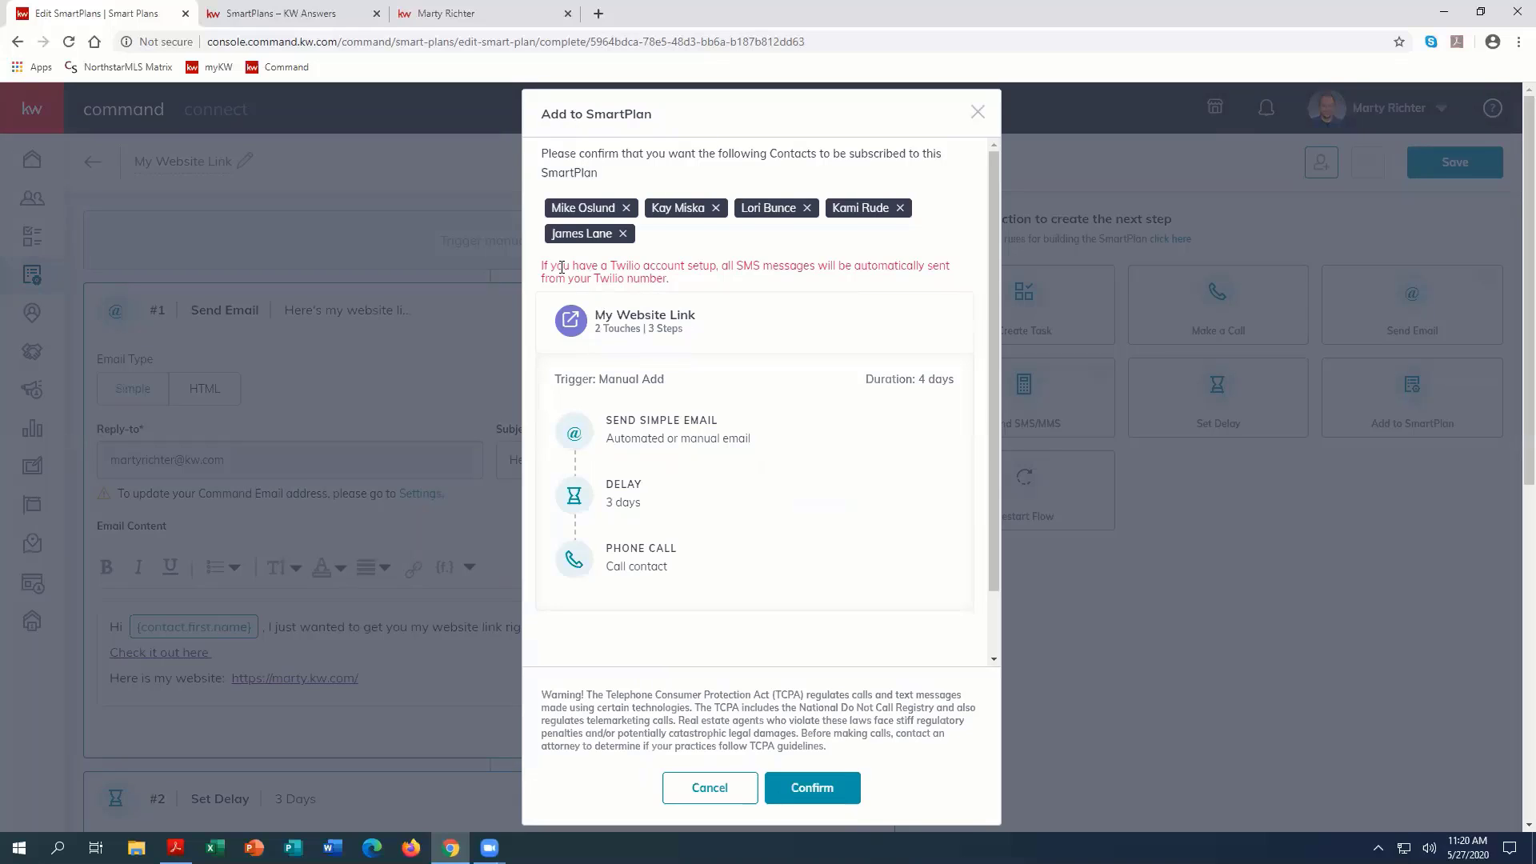
drag(548, 267, 598, 267)
drag(699, 272, 756, 280)
click(760, 276)
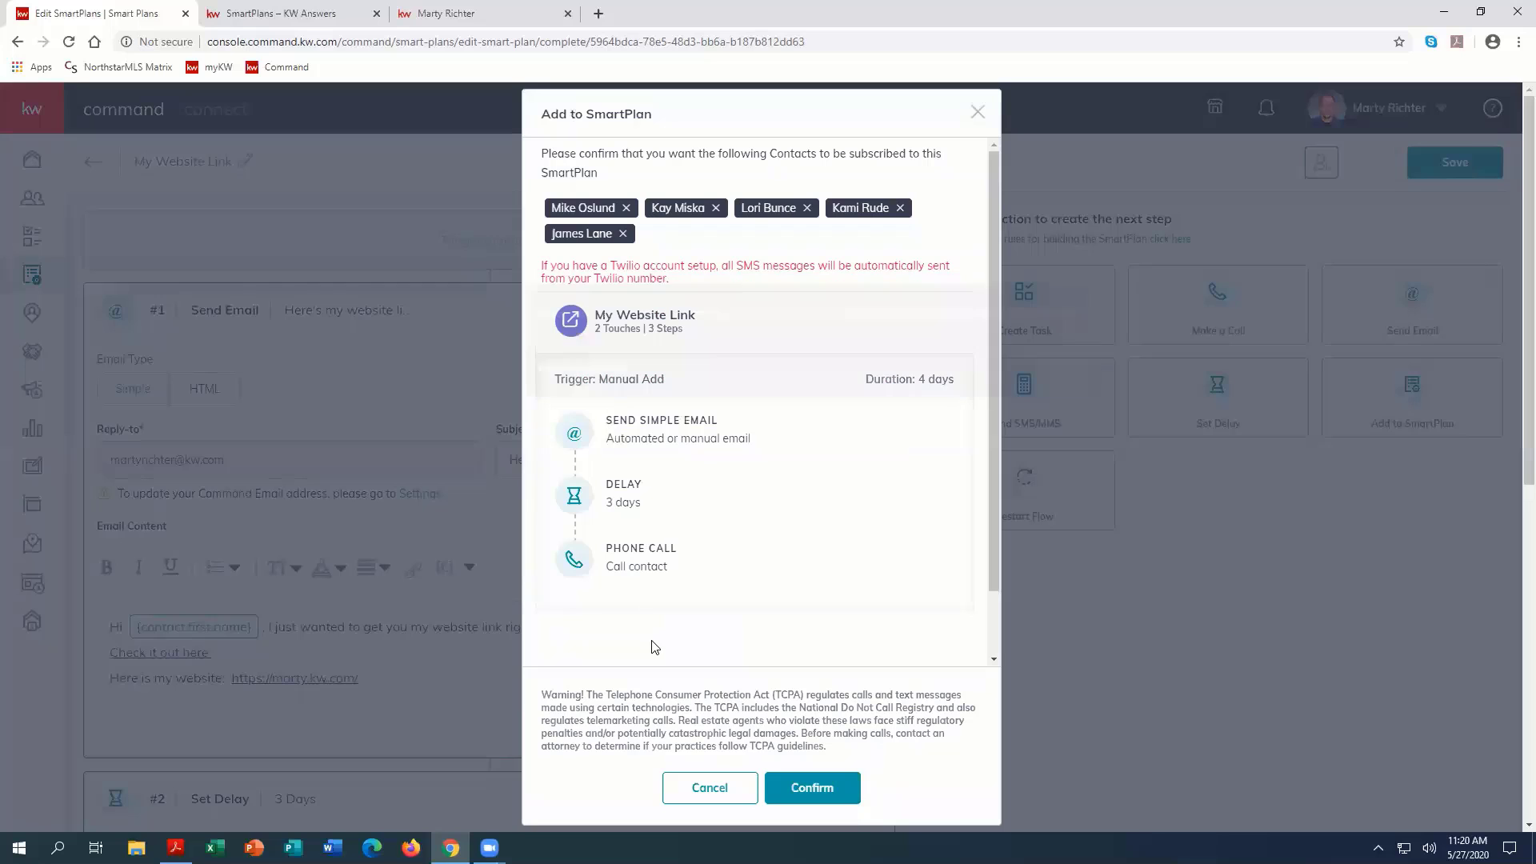
click(810, 787)
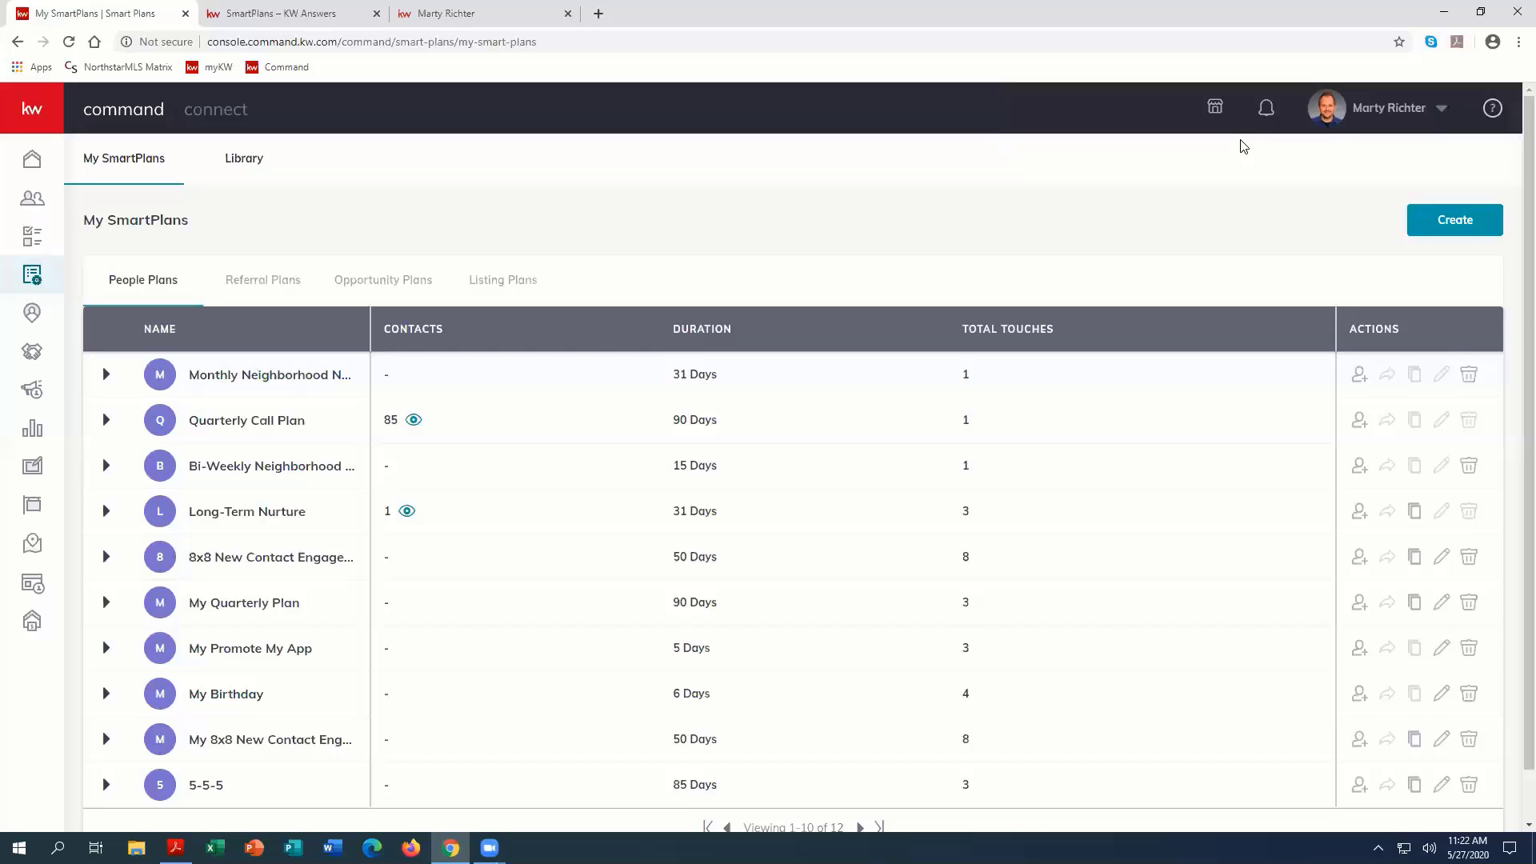
Step: Expand the 5-5-5 plan in My SmartPlans and examine the descriptions of its phone call and touch tasks
scroll(191, 706, down, 1)
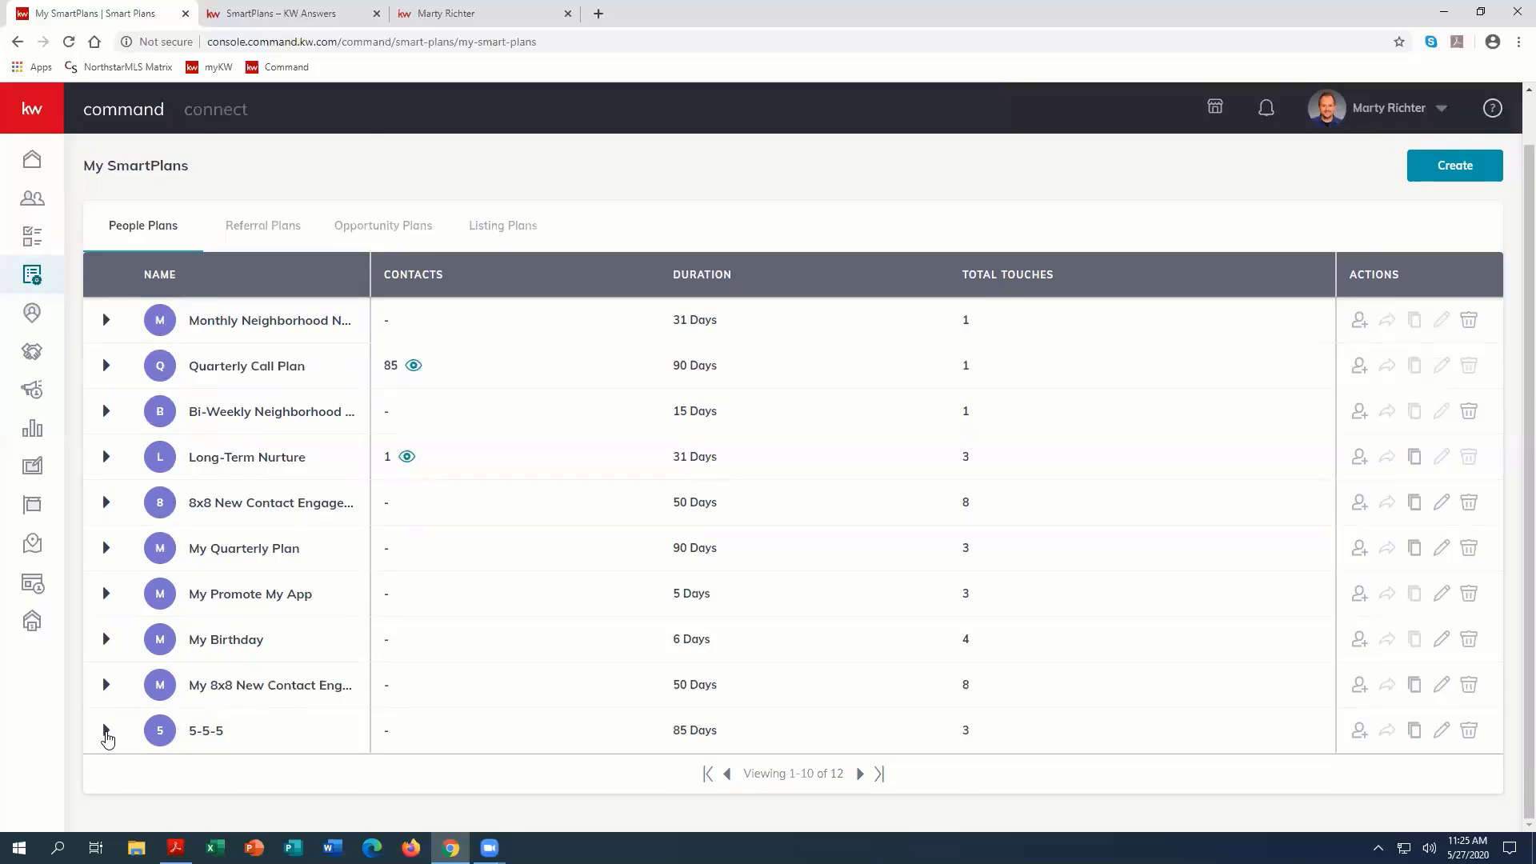
click(106, 732)
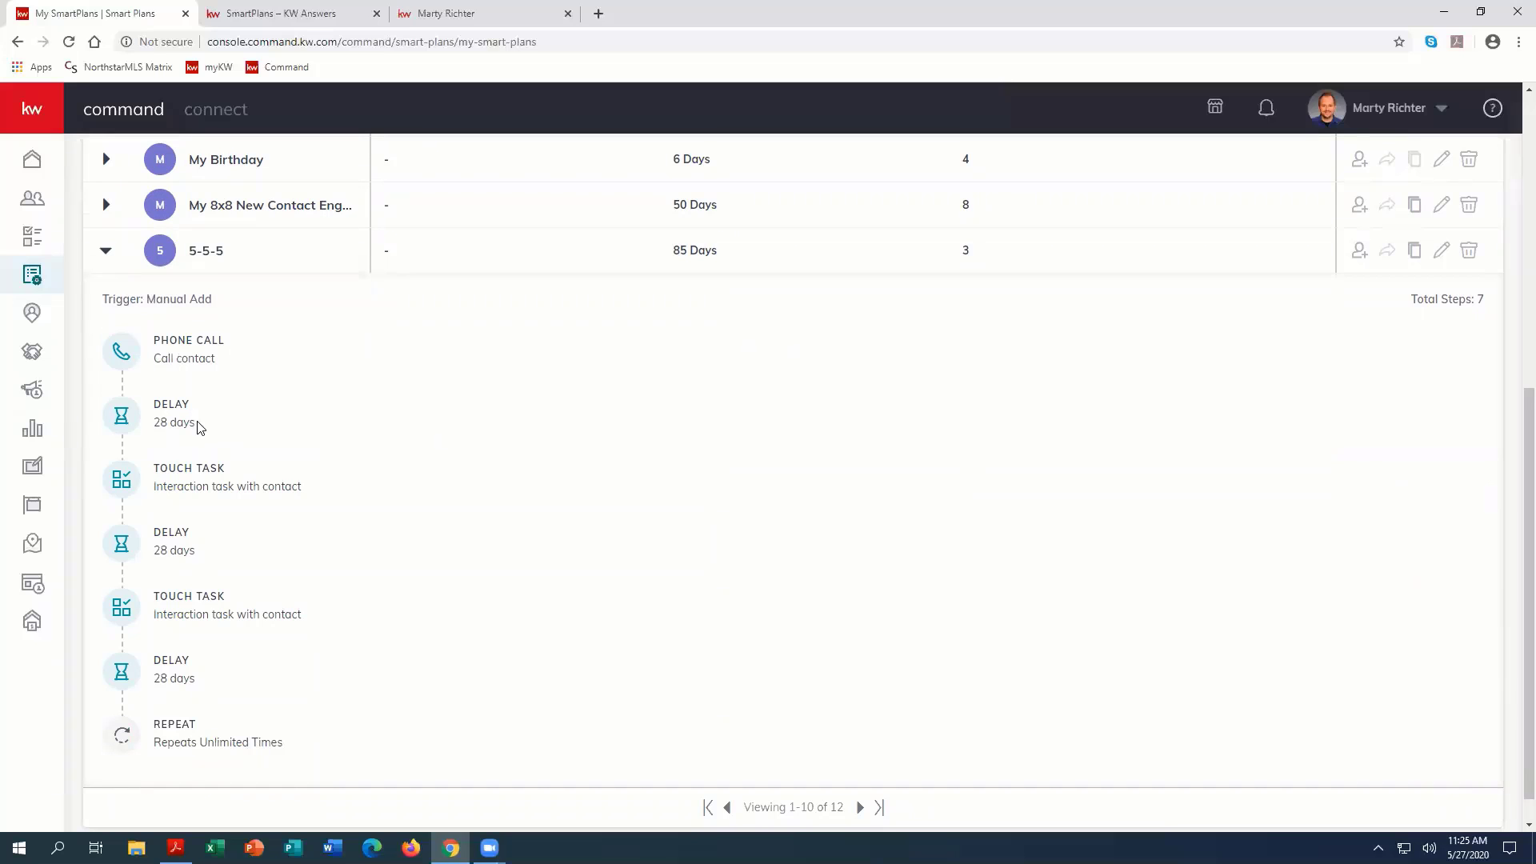
mouse_move(268, 482)
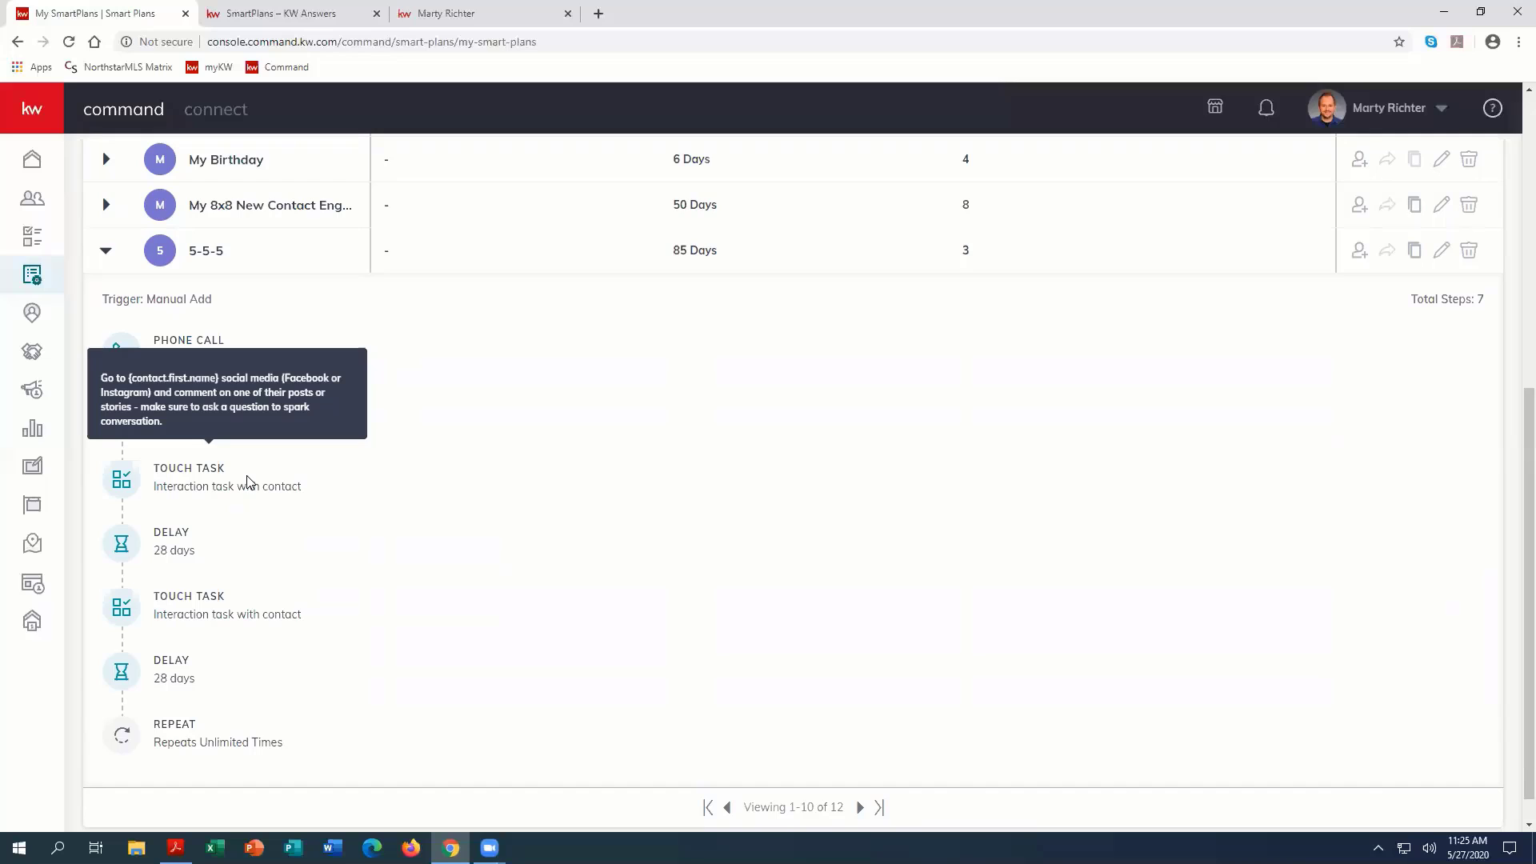
mouse_move(200, 594)
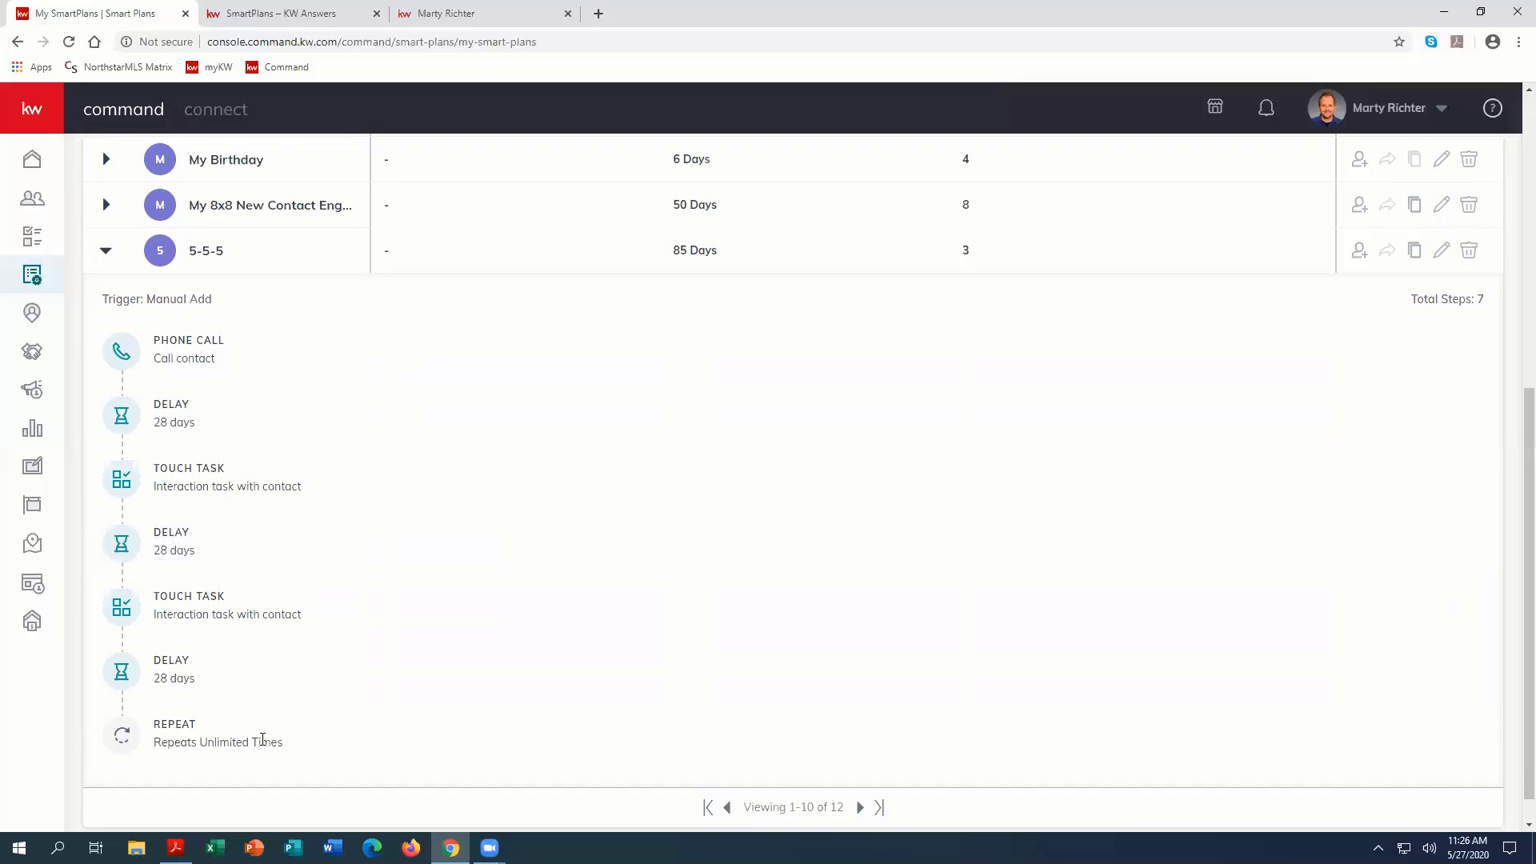
mouse_move(179, 357)
mouse_move(227, 360)
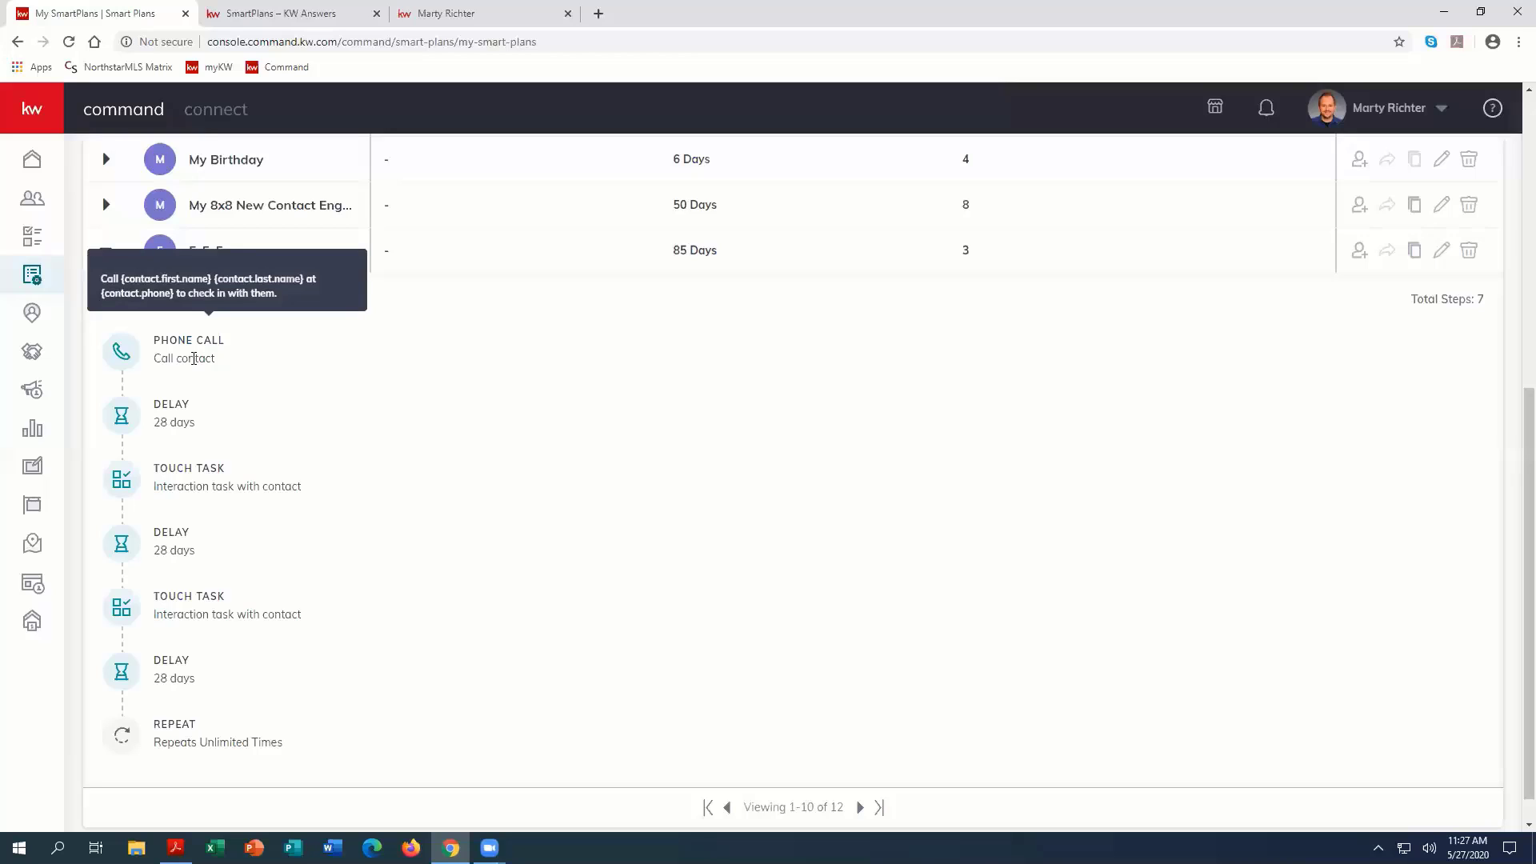
mouse_move(190, 483)
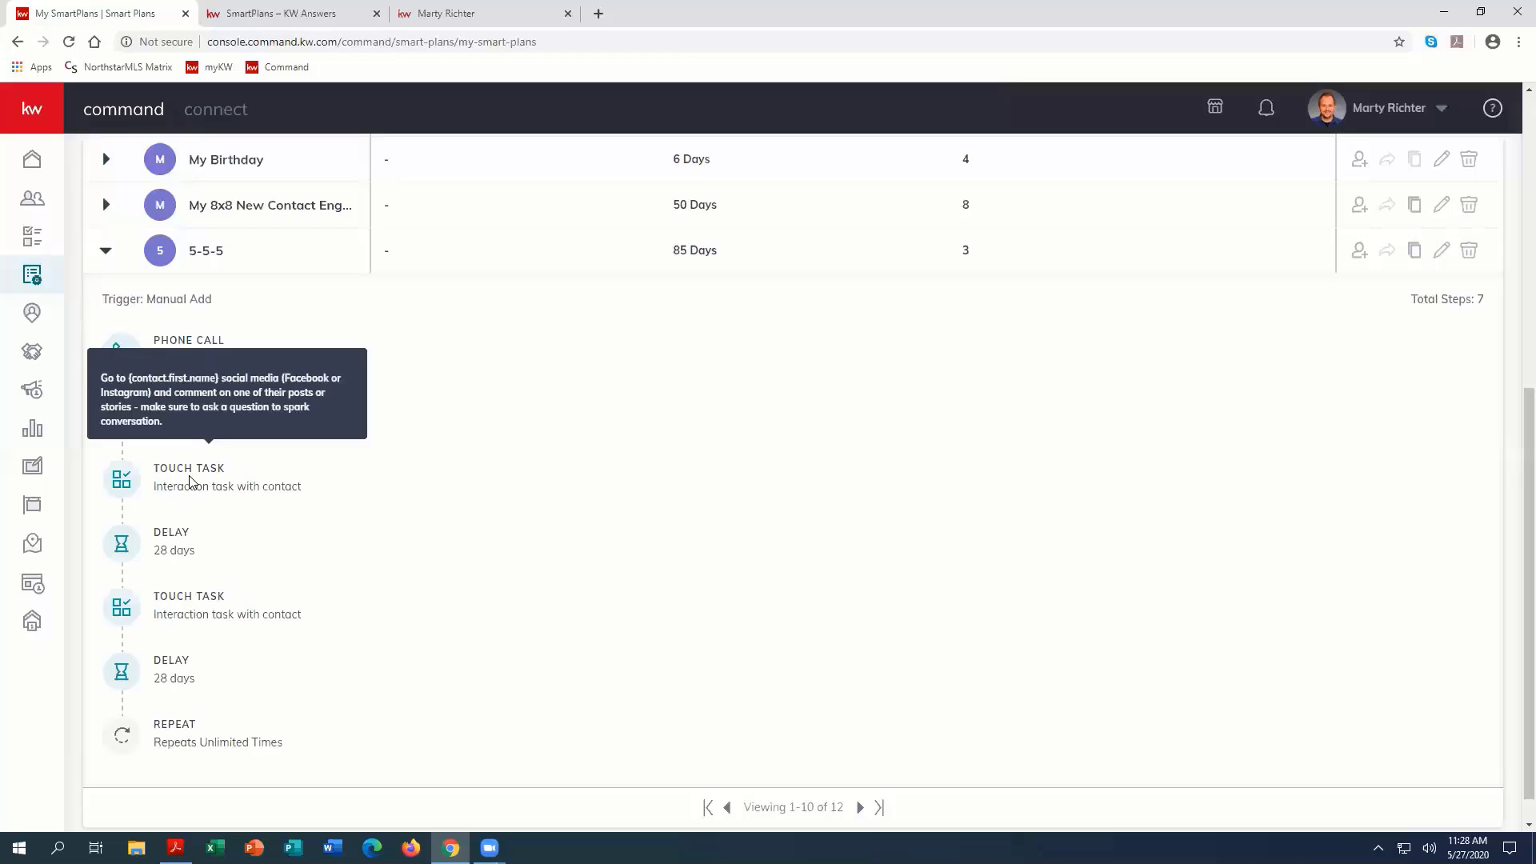
mouse_move(198, 600)
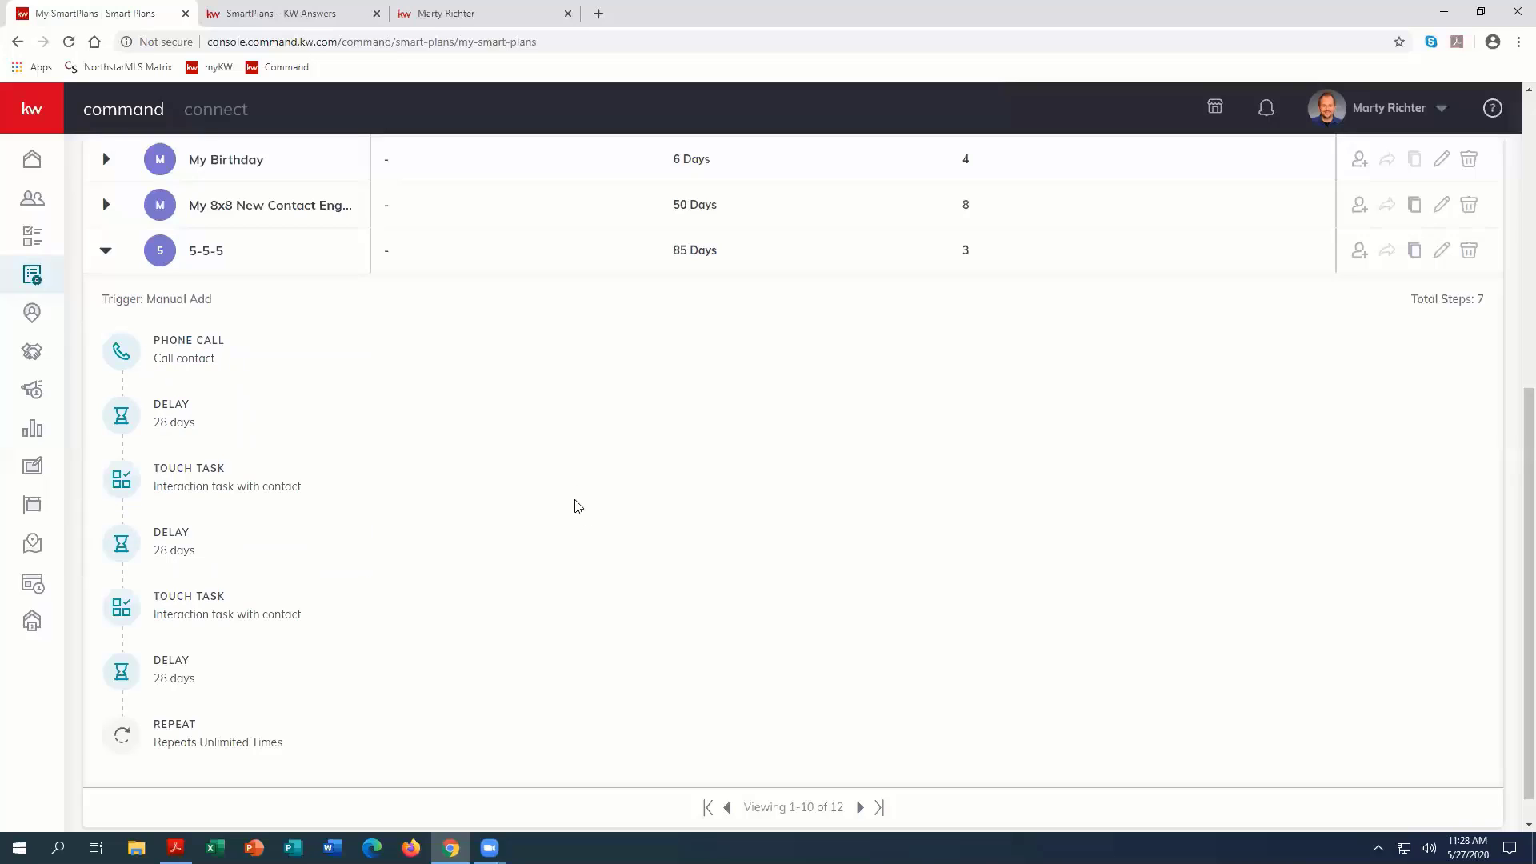
Step: Collapse the 5-5-5 plan and open the list of contacts on the Quarterly Call Plan
scroll(616, 552, up, 7)
click(106, 784)
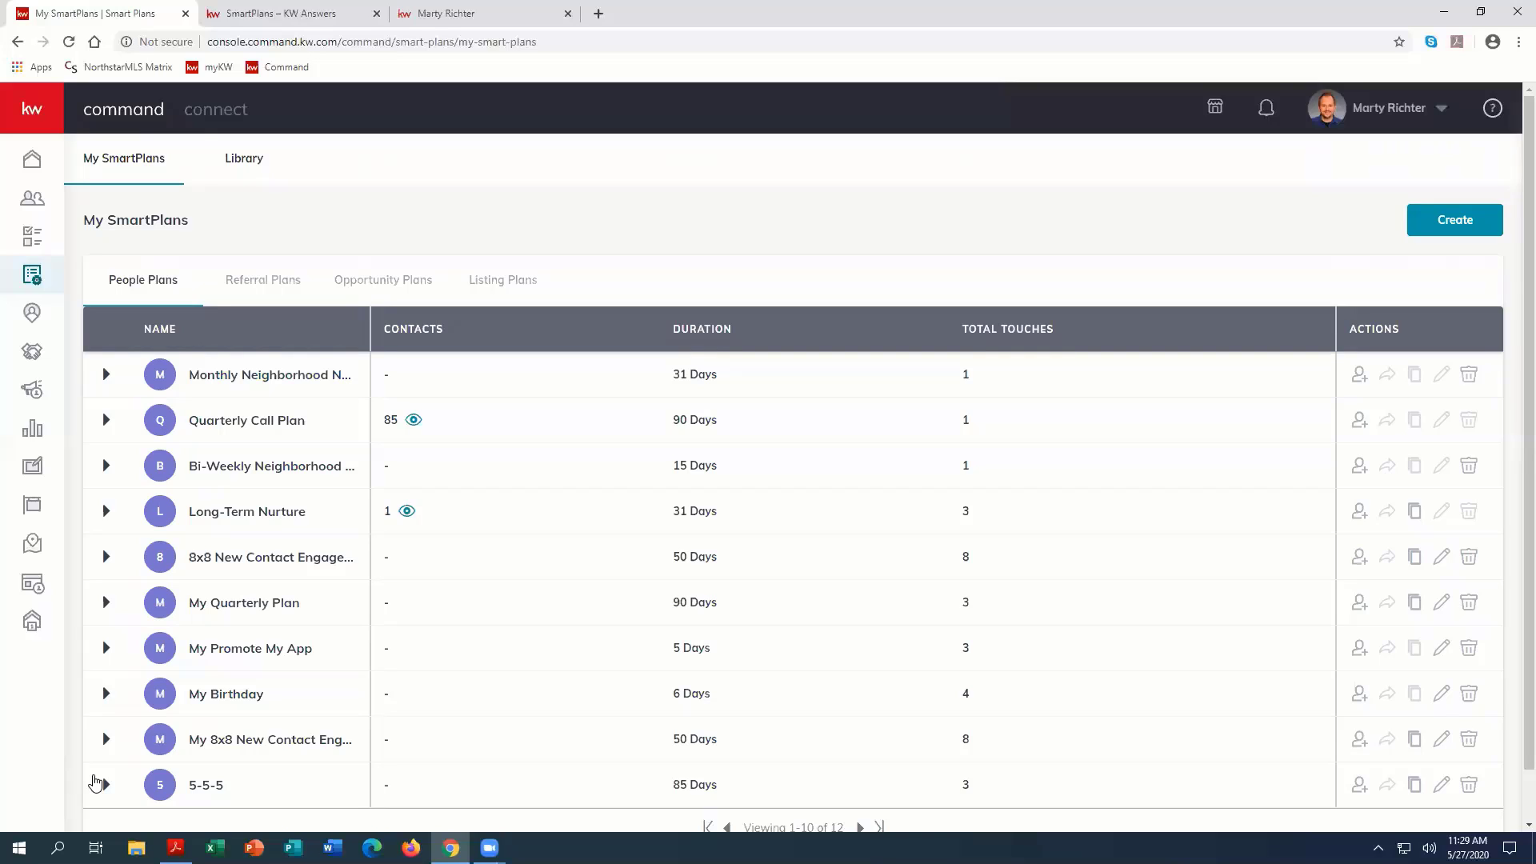
mouse_move(244, 375)
click(413, 420)
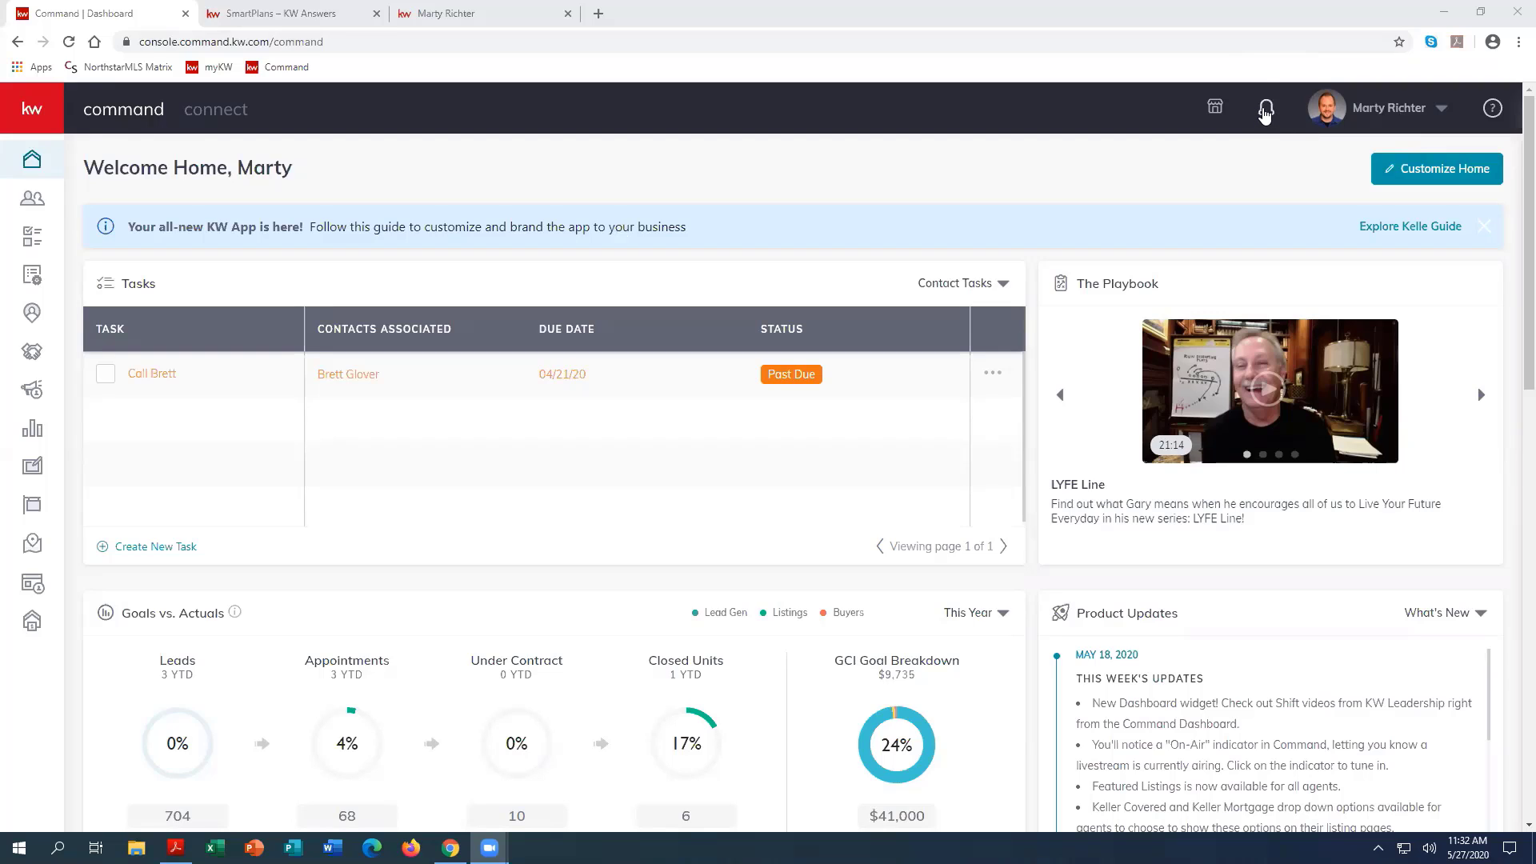
Step: Check the notifications and view the Customize Home widget options without applying any change
click(1266, 112)
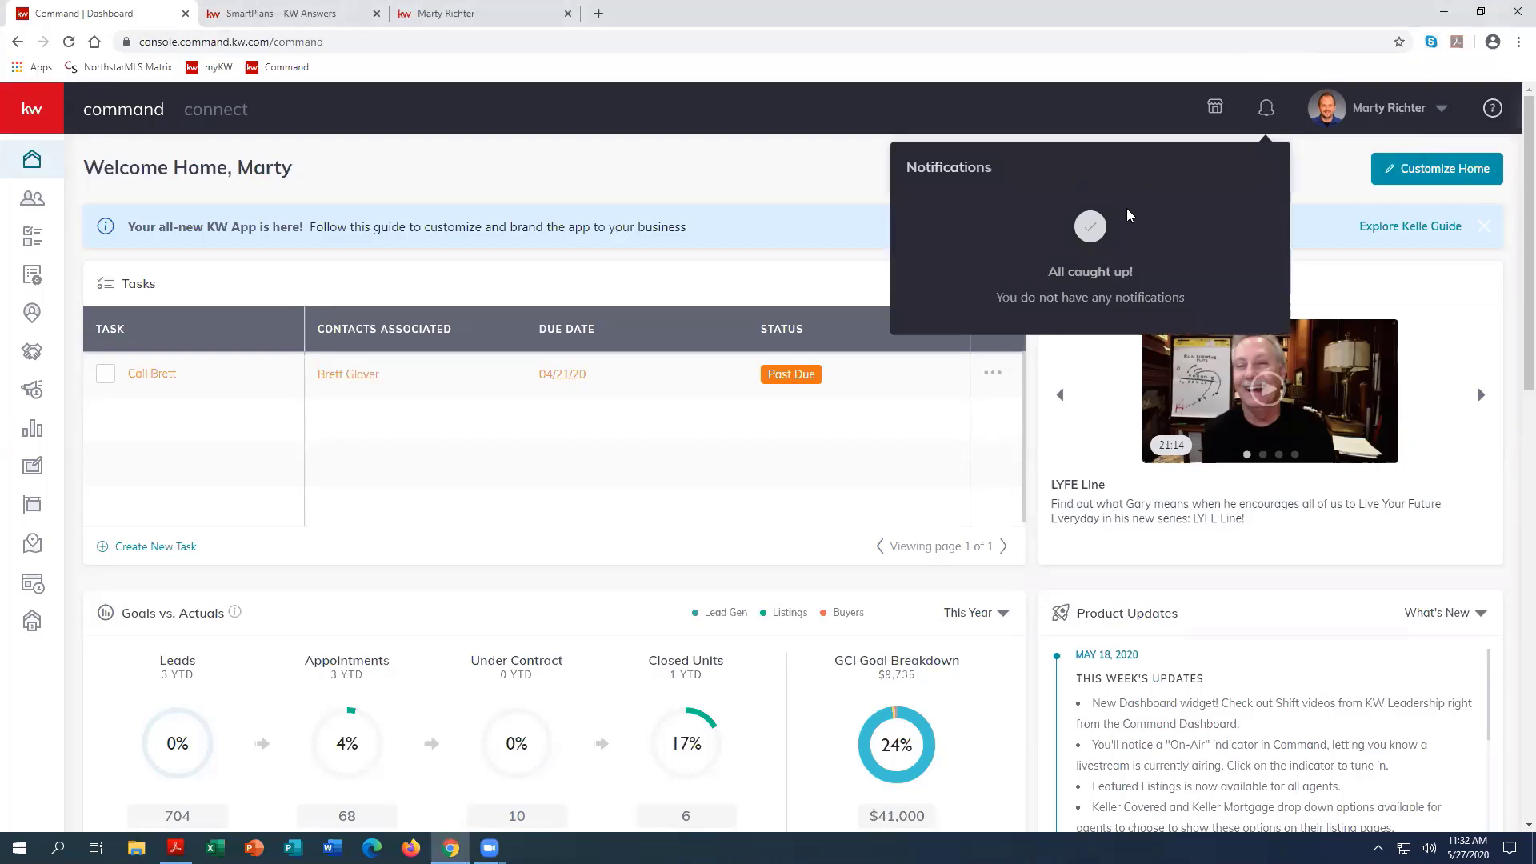
click(849, 192)
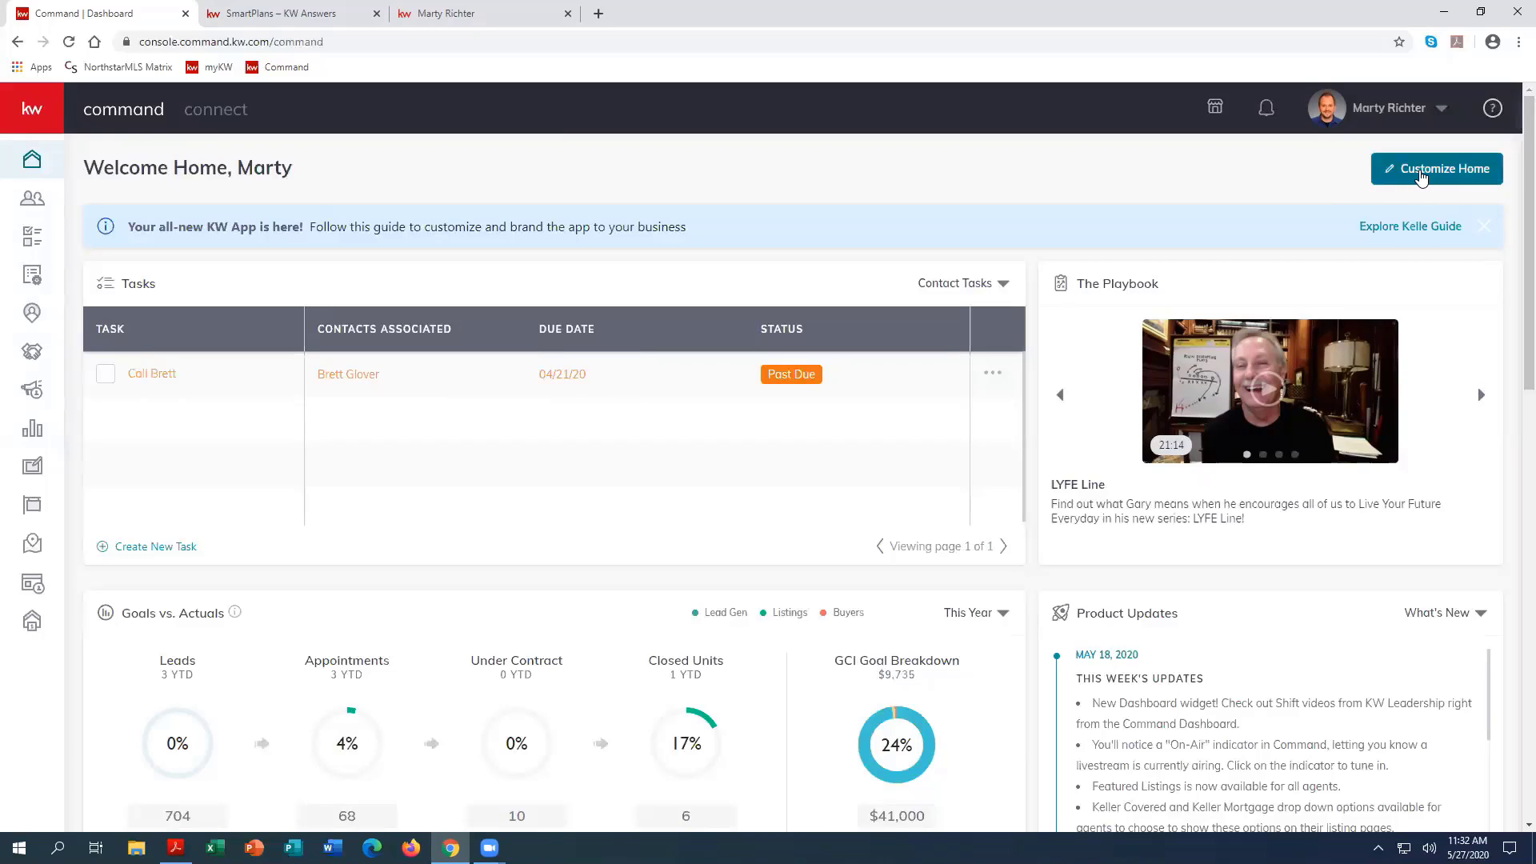
click(1417, 172)
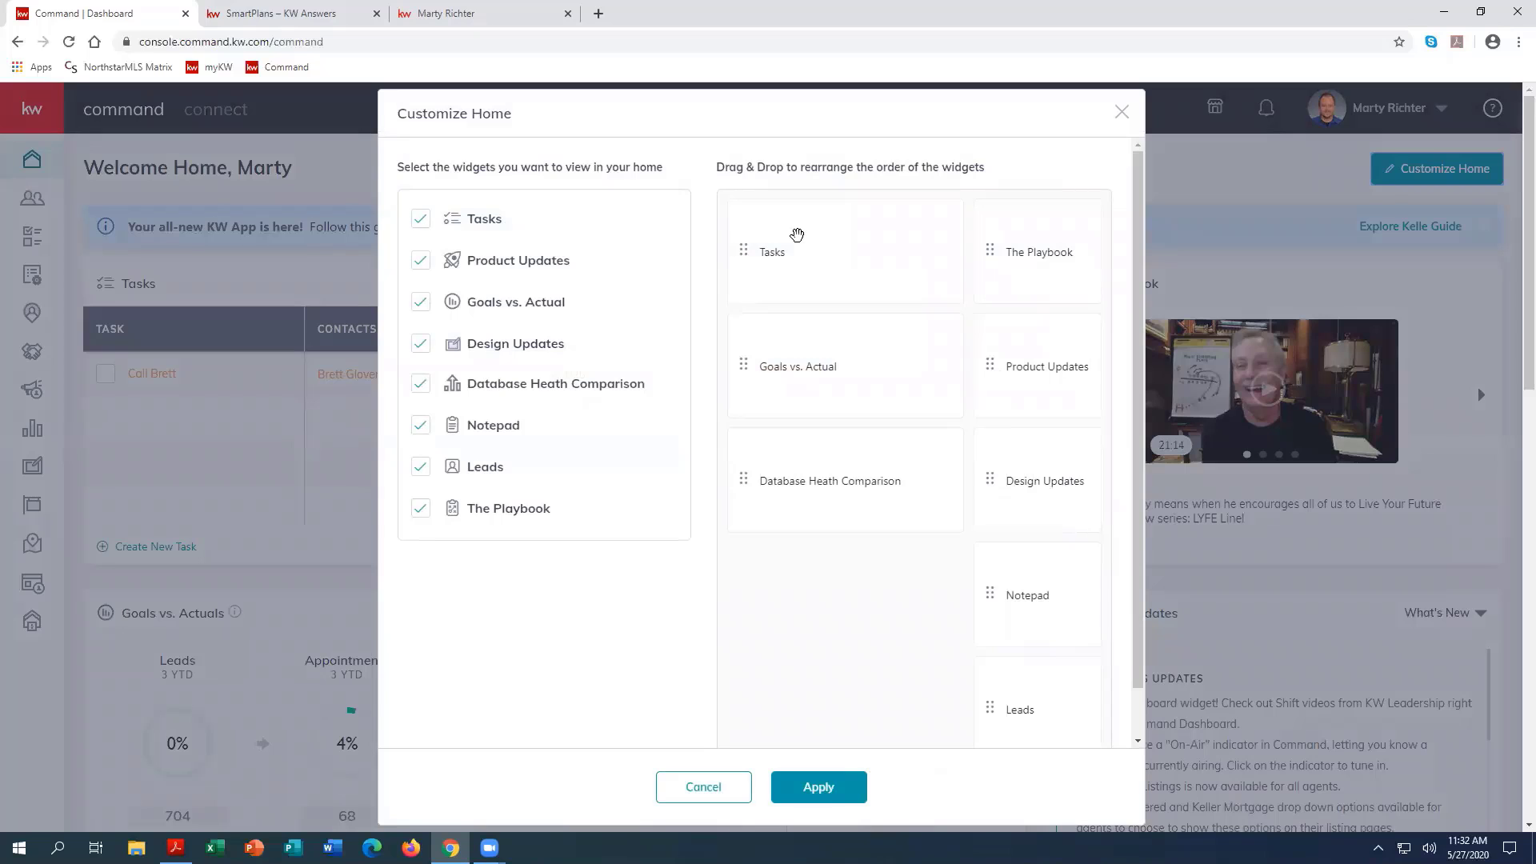
mouse_move(795, 237)
mouse_down()
mouse_move(813, 312)
mouse_move(797, 252)
mouse_move(823, 247)
mouse_up()
click(1121, 115)
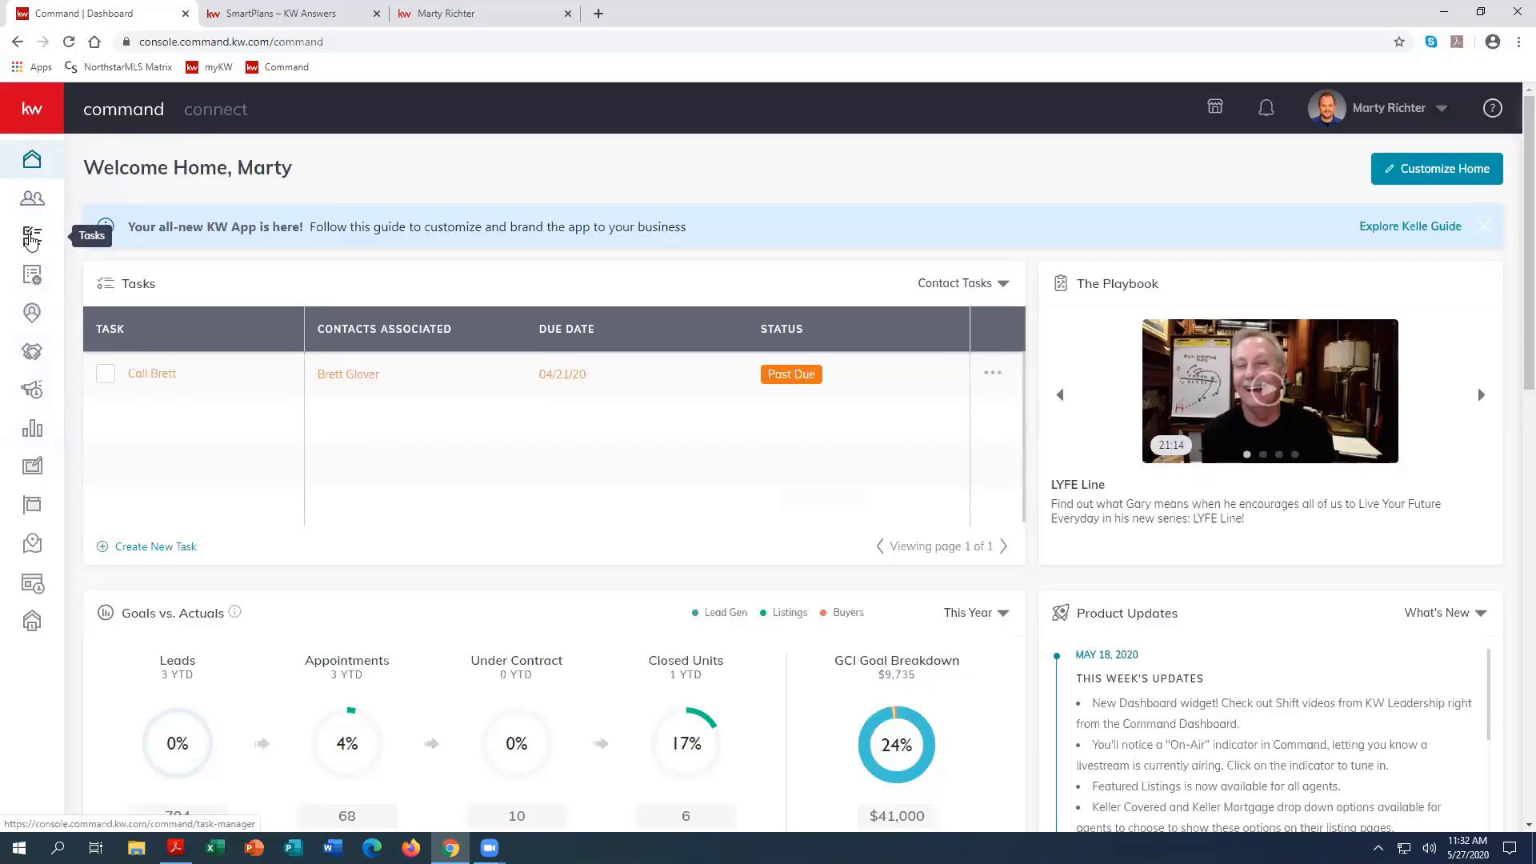
Step: Go to the contact tasks and review the completed ones for All Time
click(32, 240)
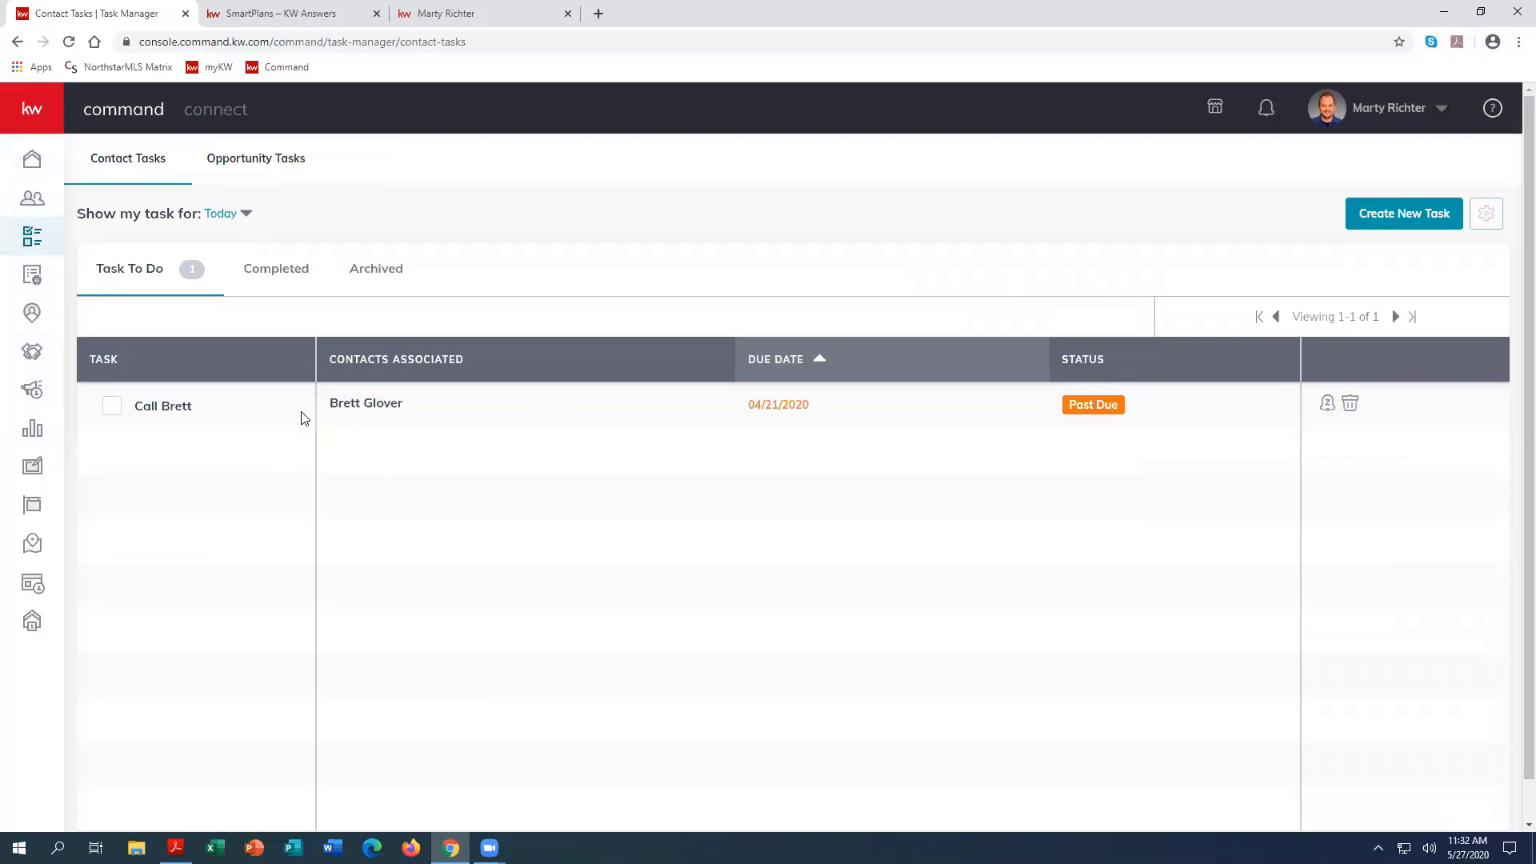
click(227, 222)
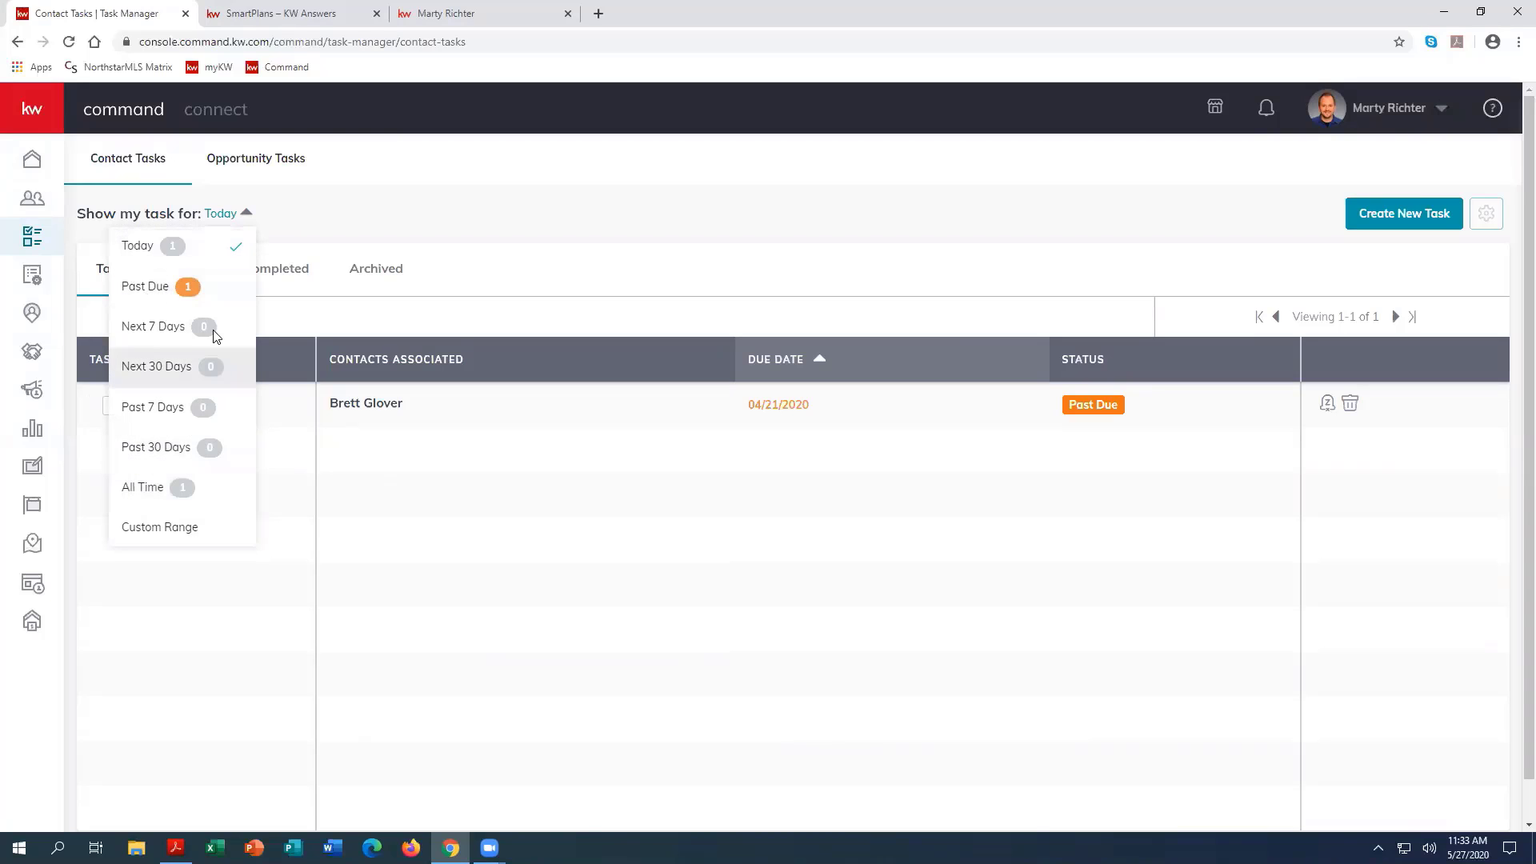
click(410, 214)
click(269, 280)
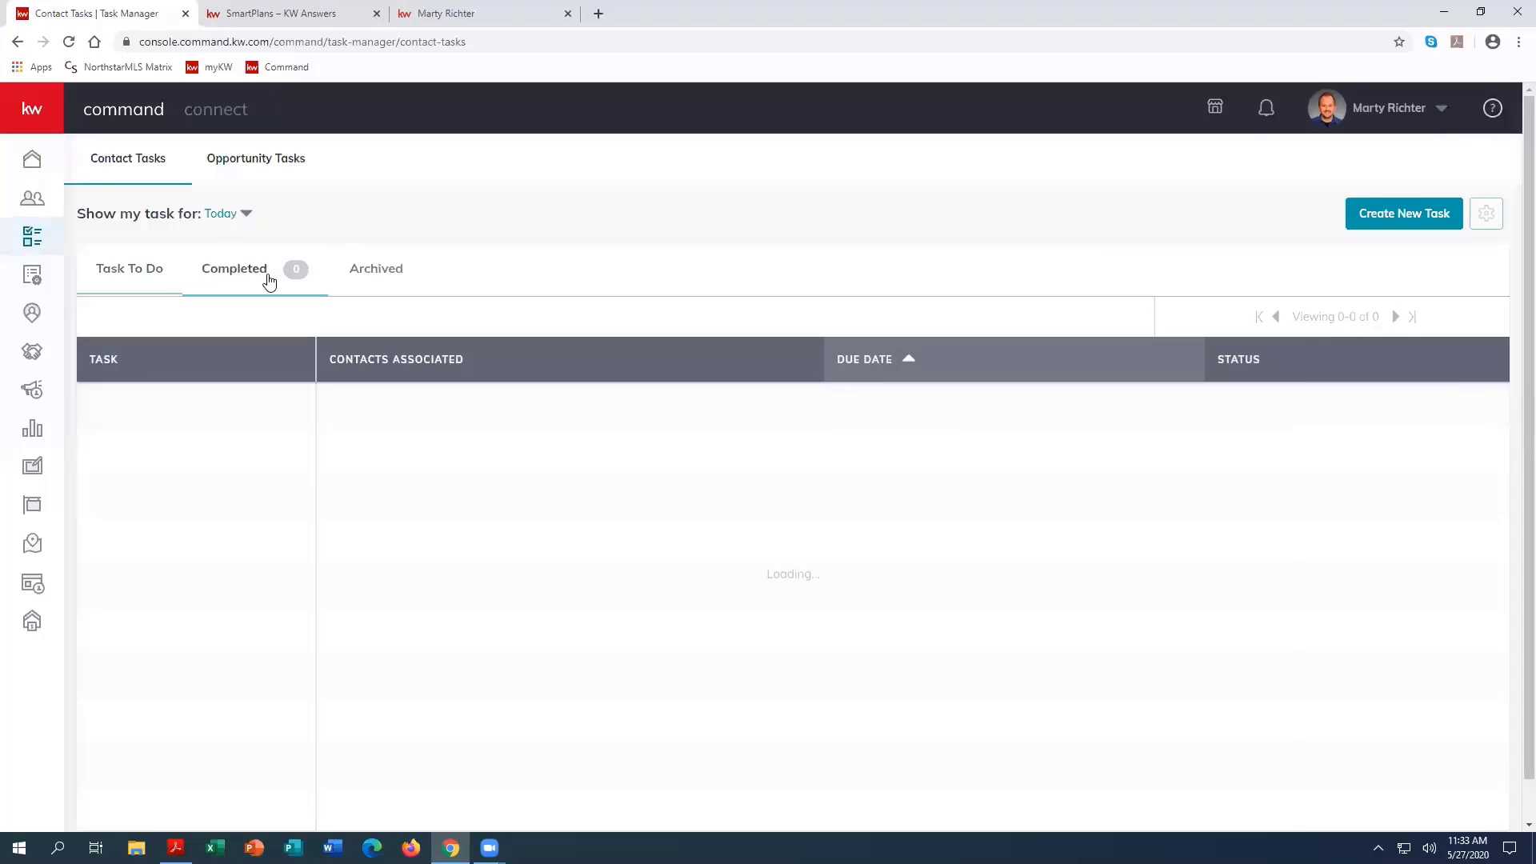
click(223, 213)
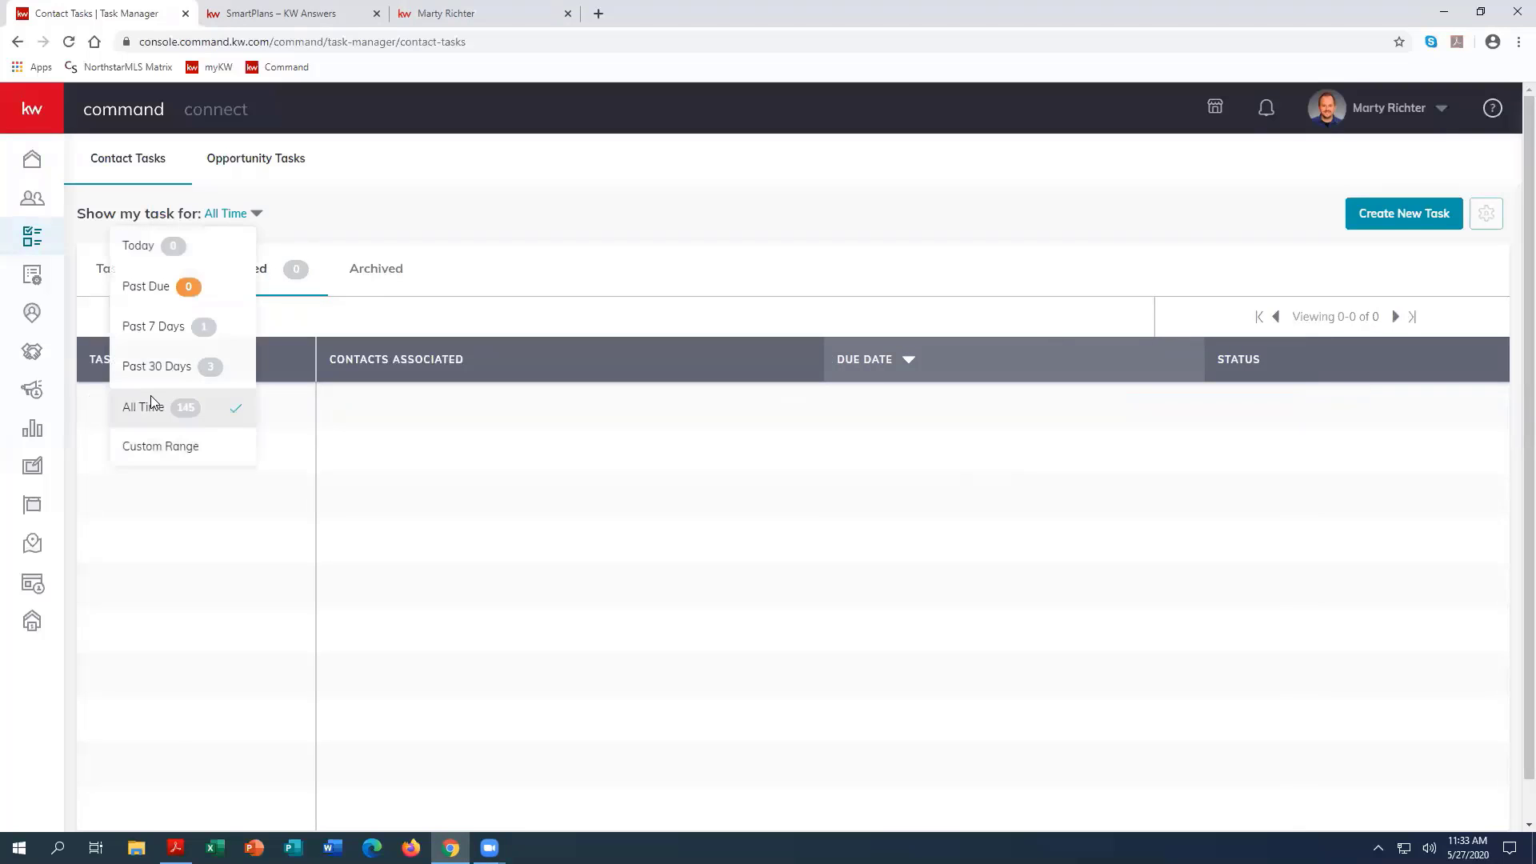
click(151, 396)
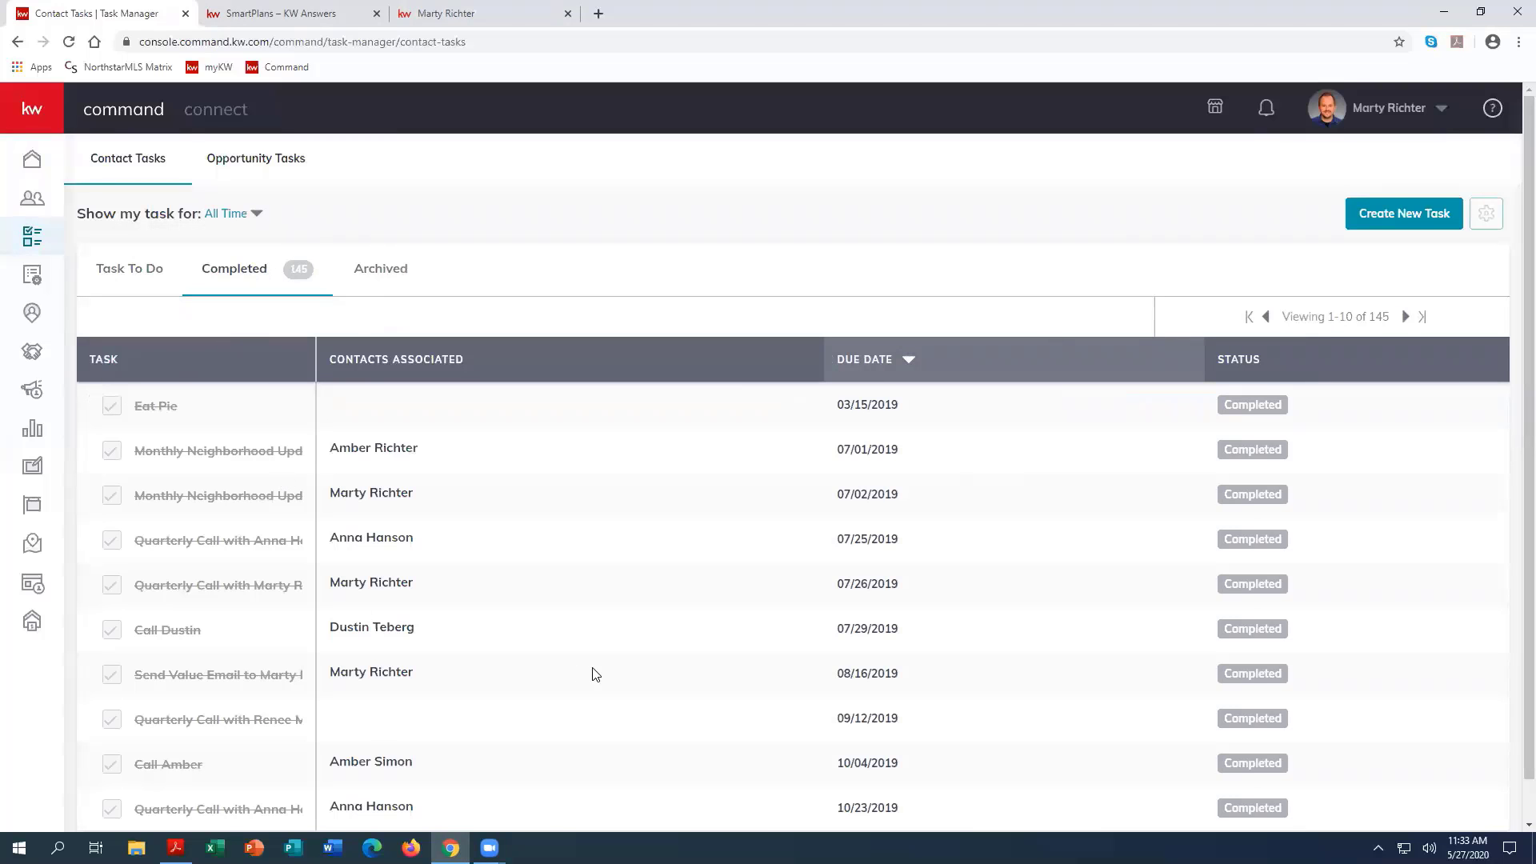
scroll(590, 674, down, 1)
scroll(592, 676, up, 1)
Step: Mark the past-due call task in the to-do list as complete and return to the home dashboard
click(110, 272)
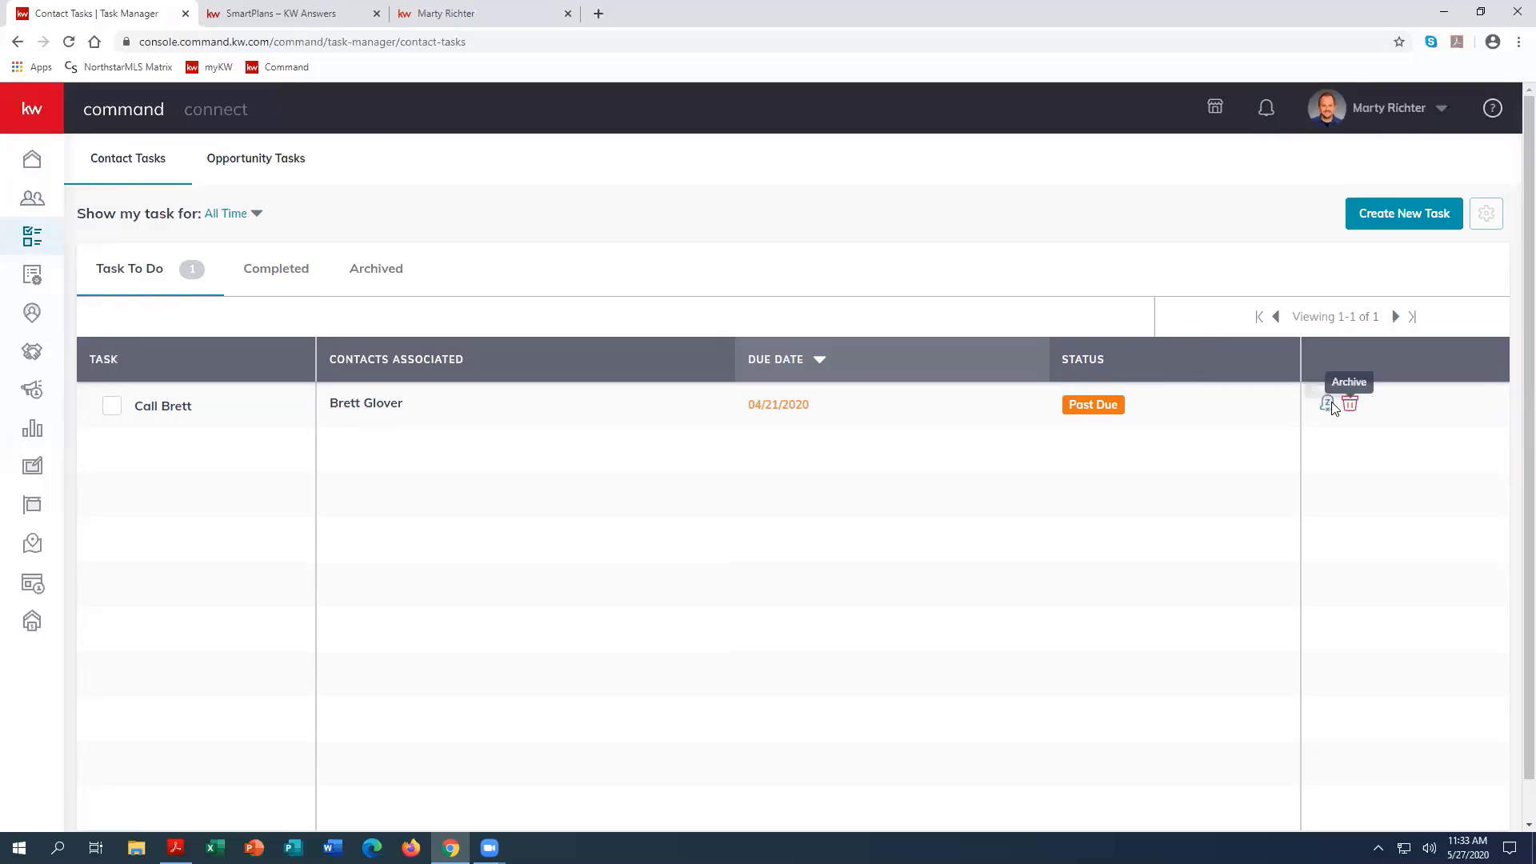
click(112, 408)
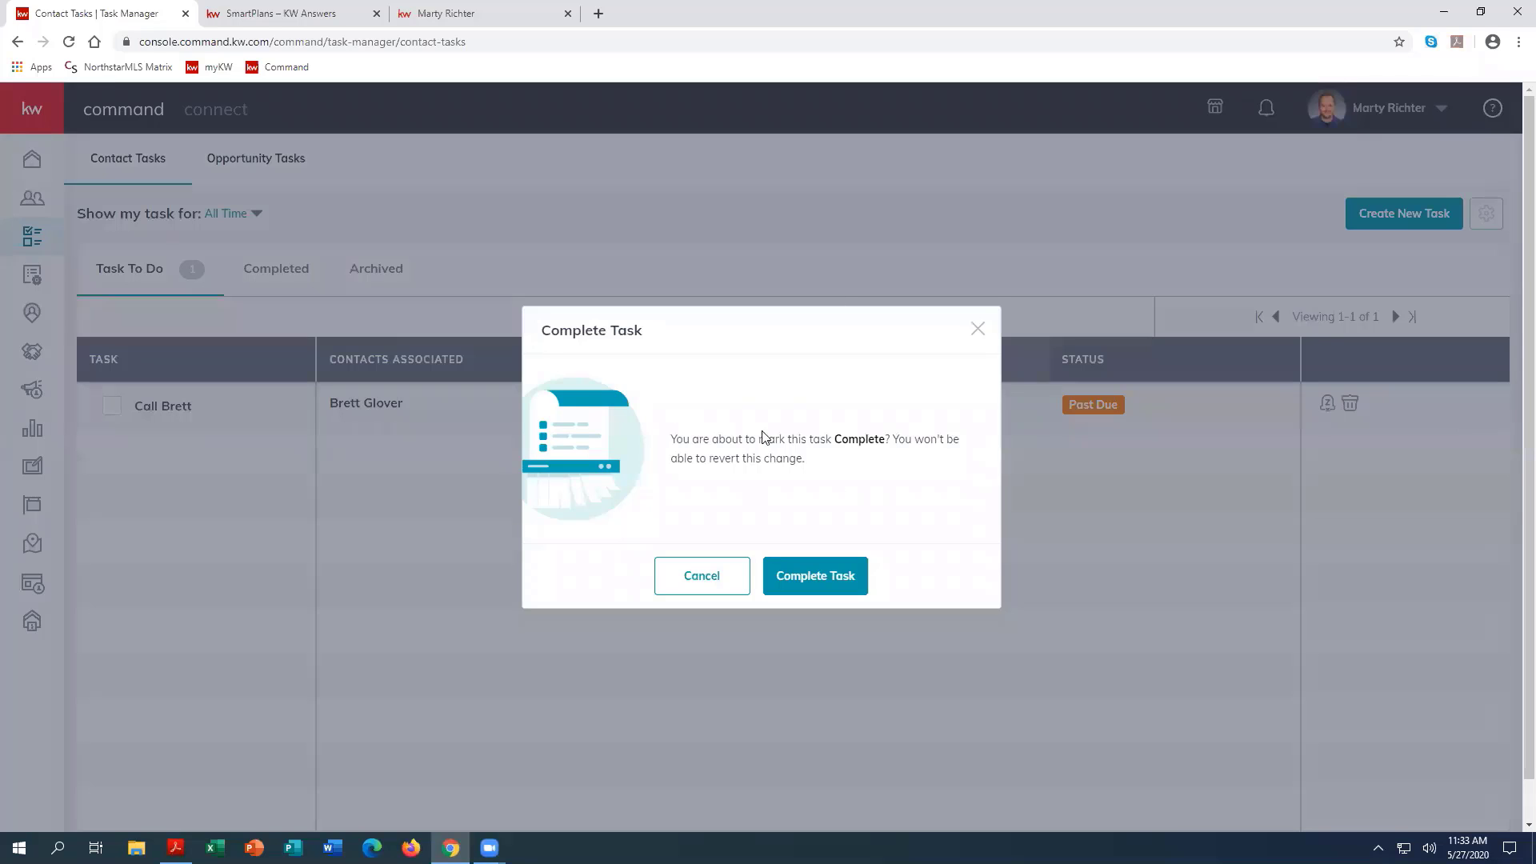
click(820, 576)
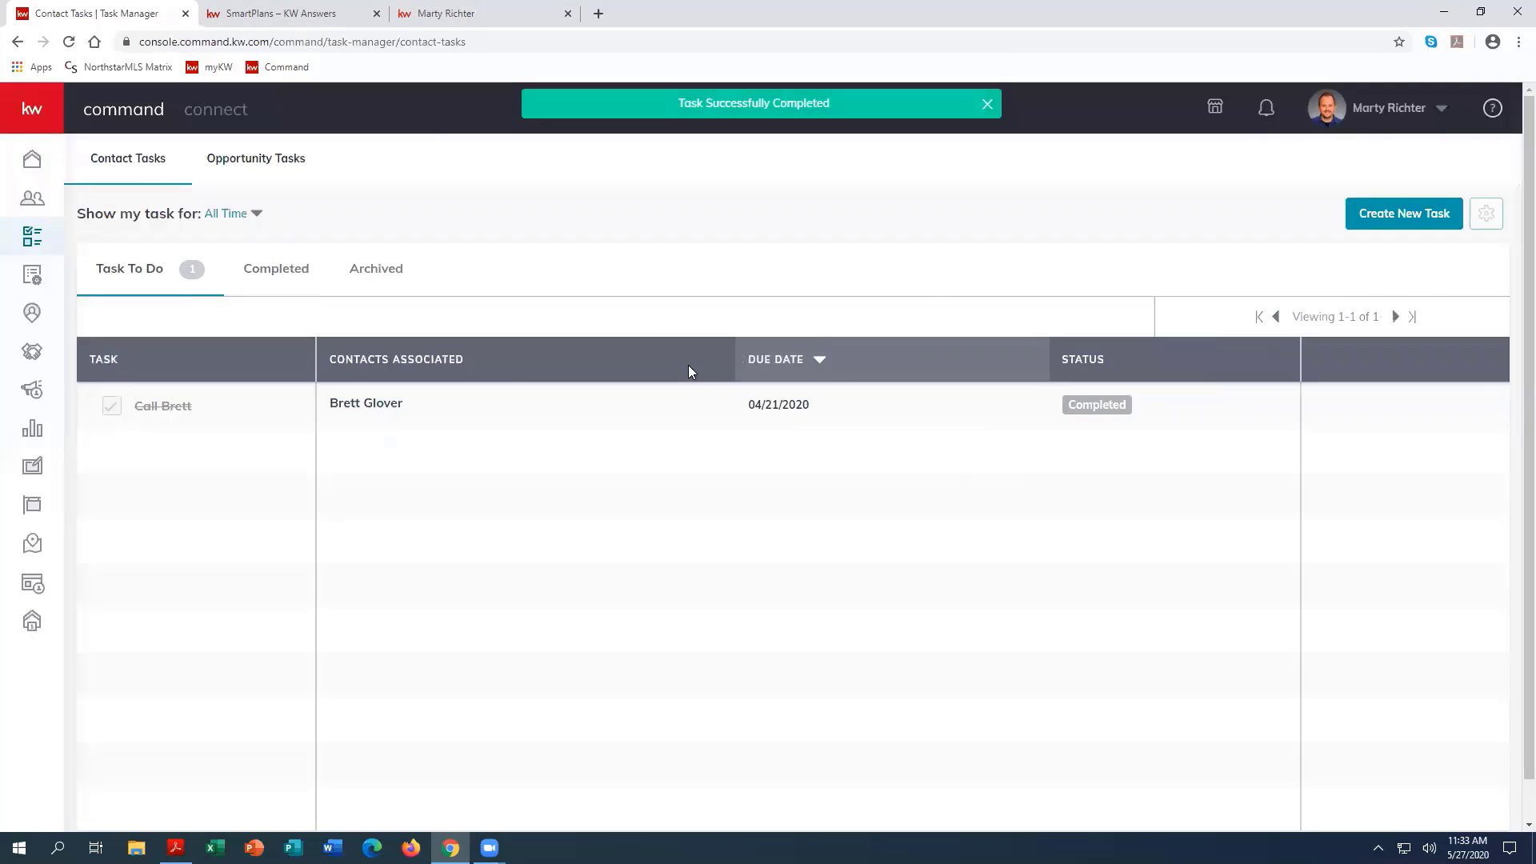
click(32, 158)
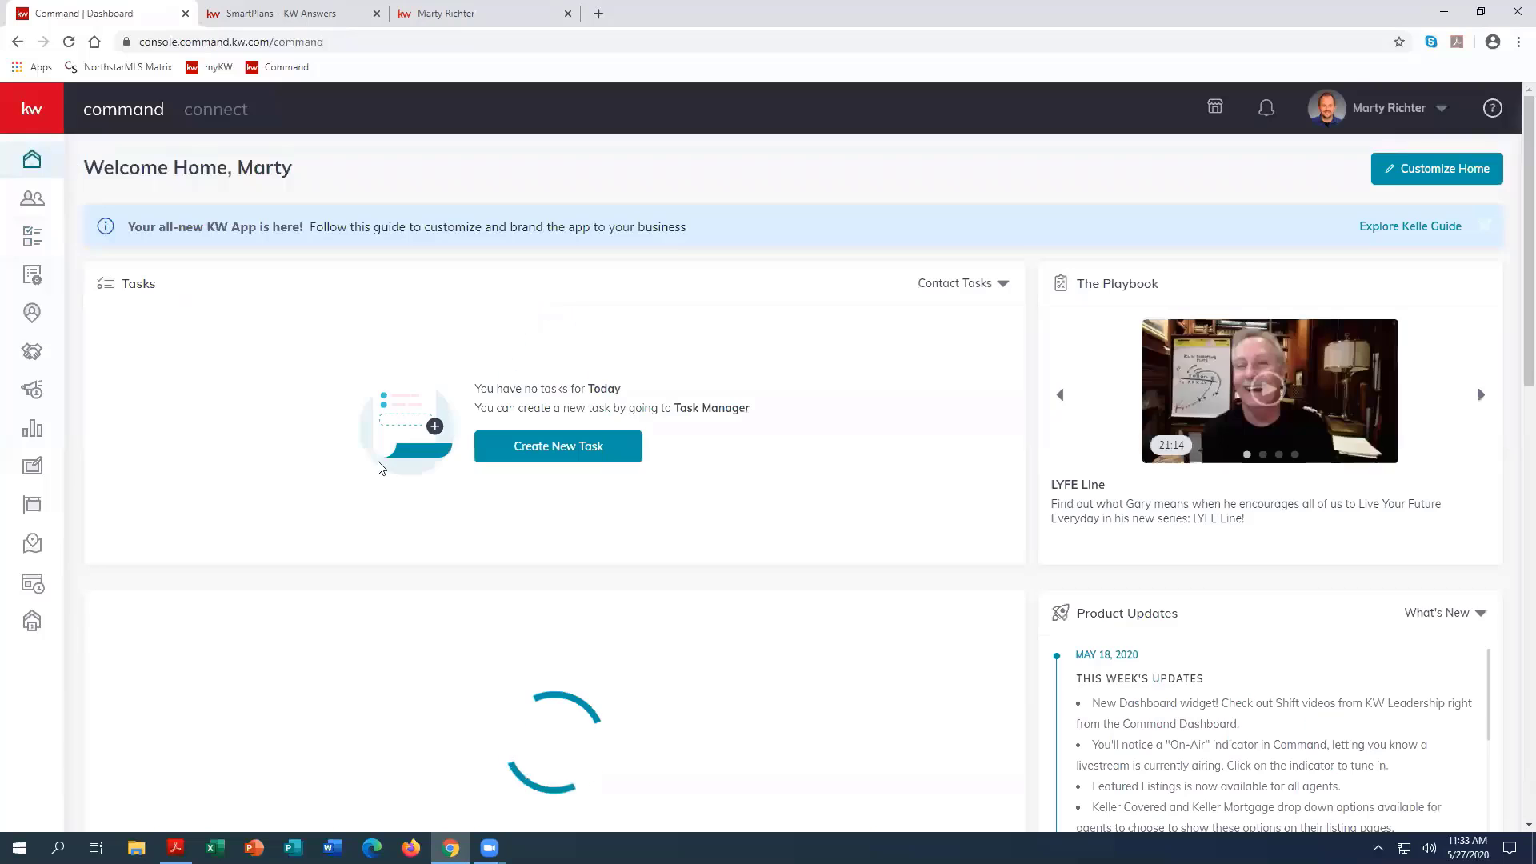